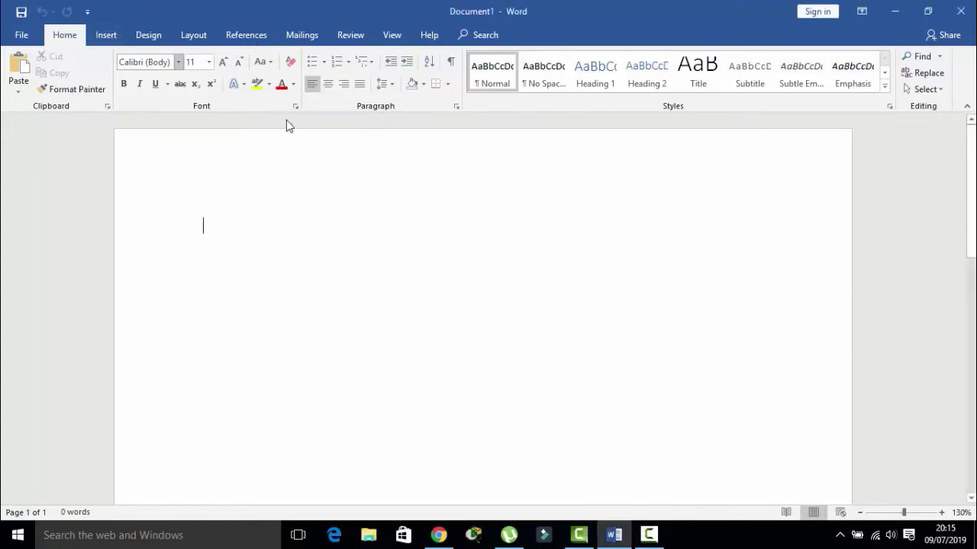
Show Word's Insert ribbon, then switch to the Chrome browser showing YouTube results
click(106, 35)
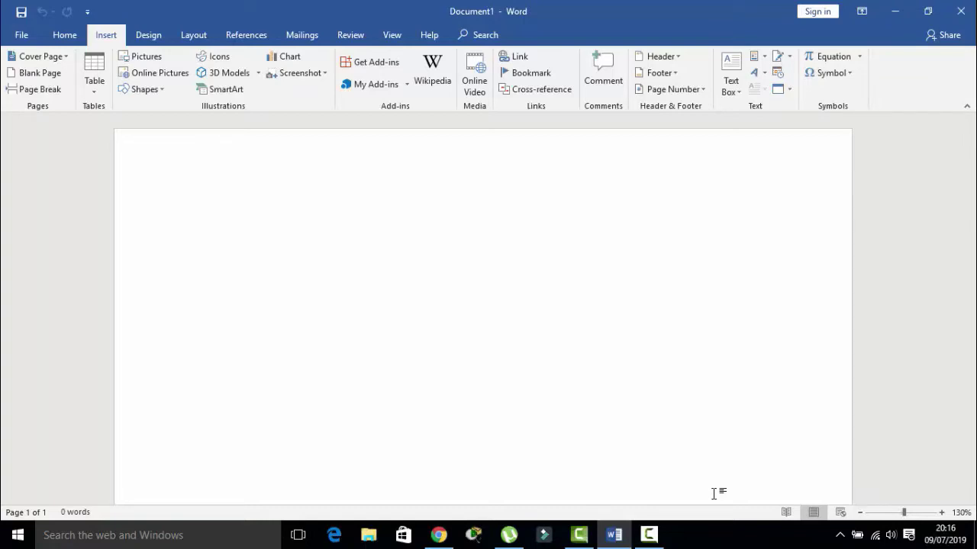
click(436, 542)
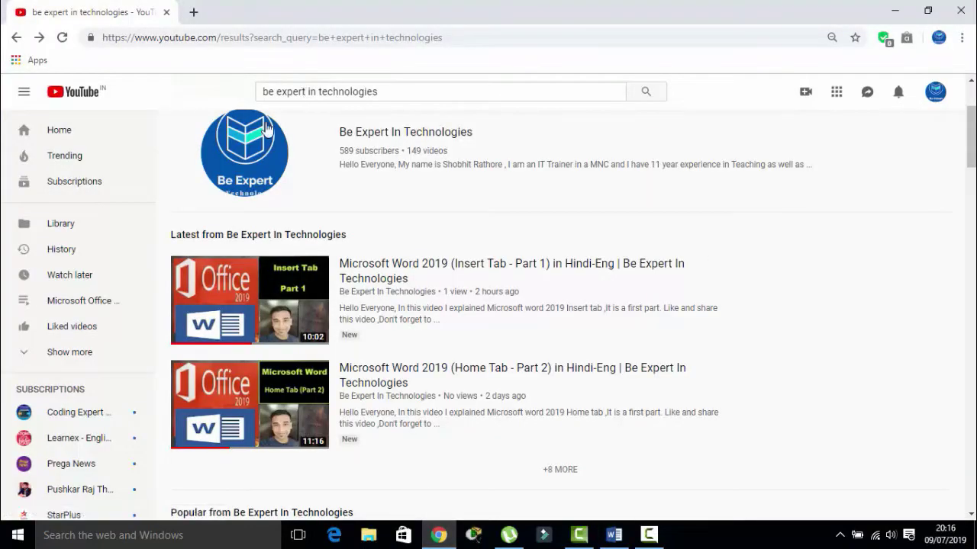
Minimize the Chrome window to bring the blank Word document back to the front
click(895, 14)
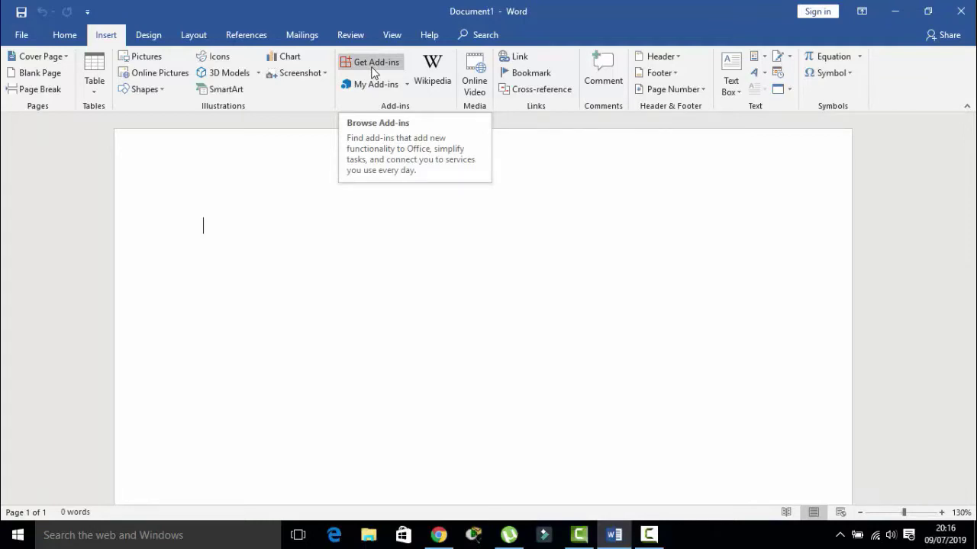
click(372, 69)
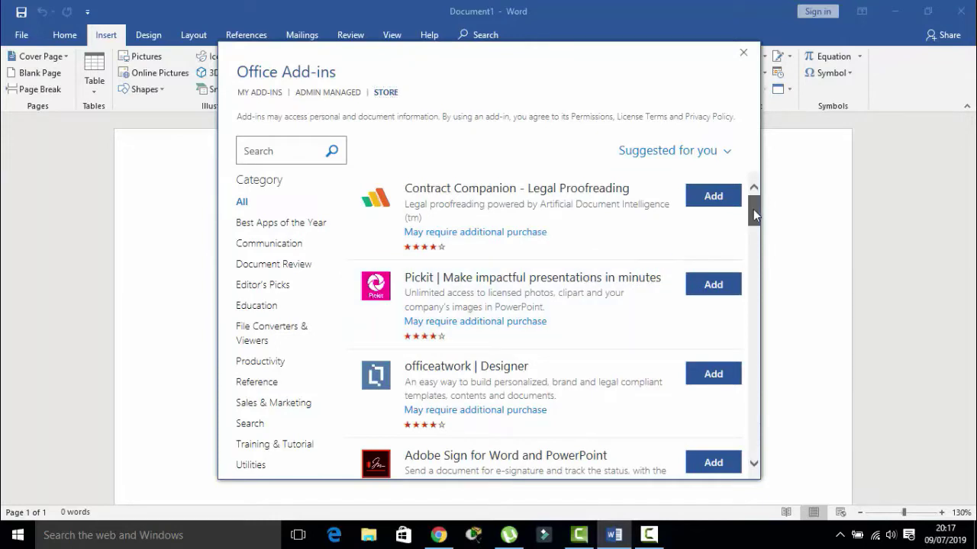
drag(753, 209, 752, 238)
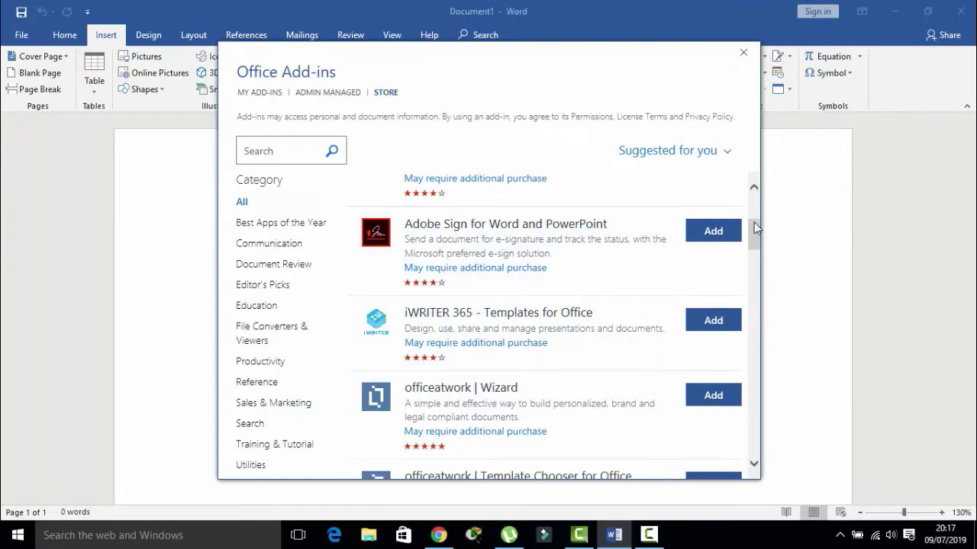
mouse_move(755, 231)
mouse_down()
mouse_move(750, 214)
mouse_move(748, 238)
mouse_up()
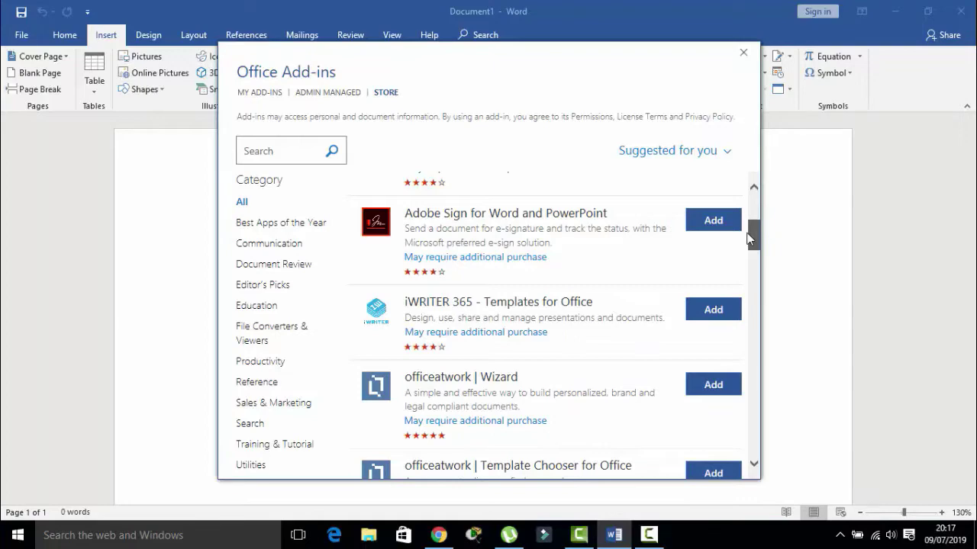
drag(750, 239, 740, 362)
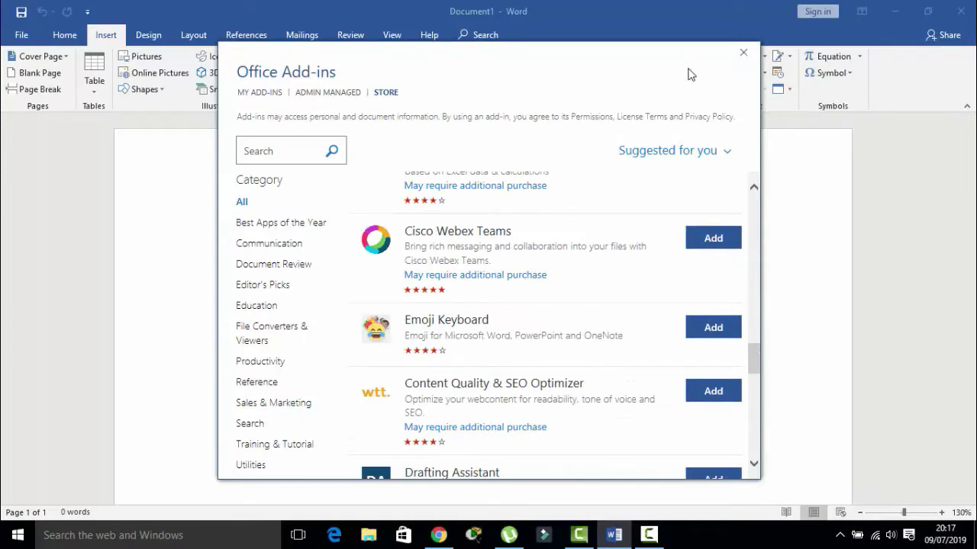
click(744, 55)
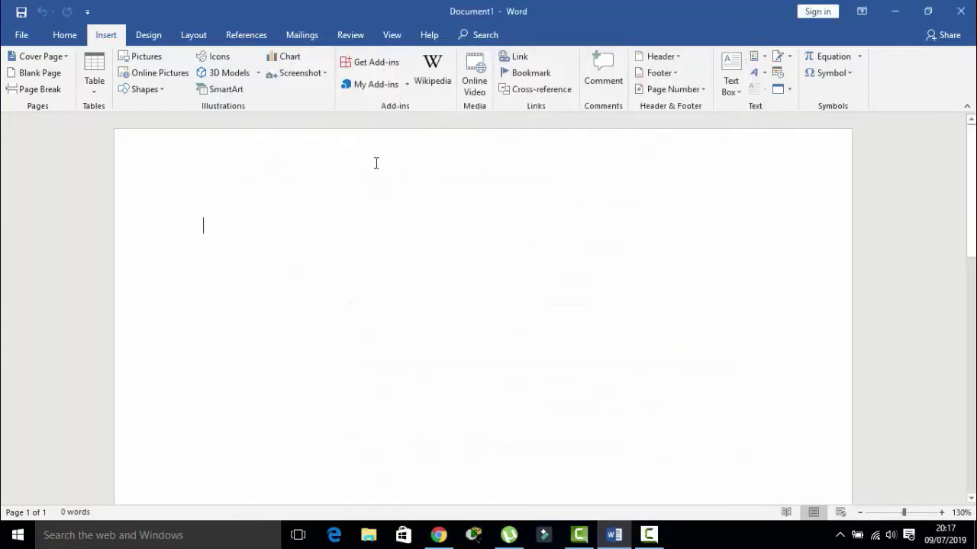
click(368, 85)
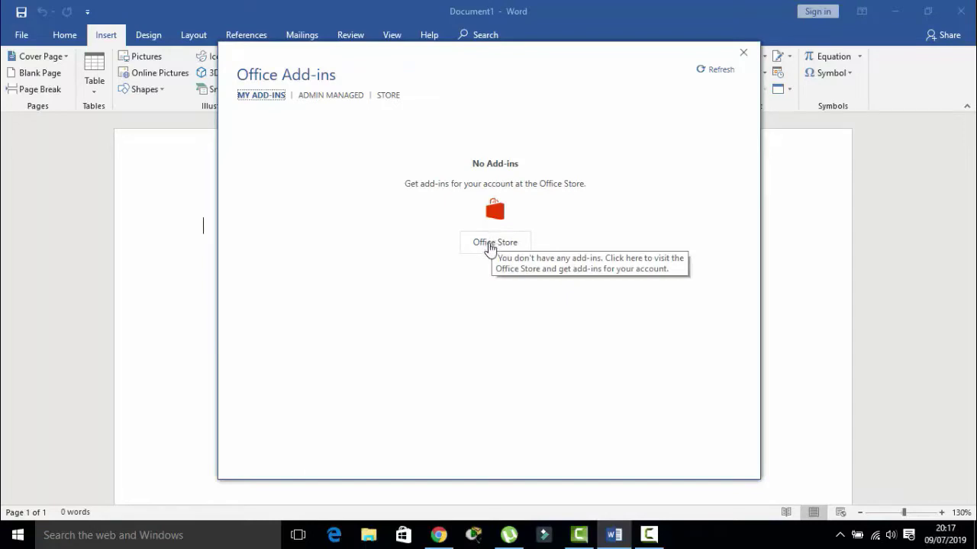
click(490, 246)
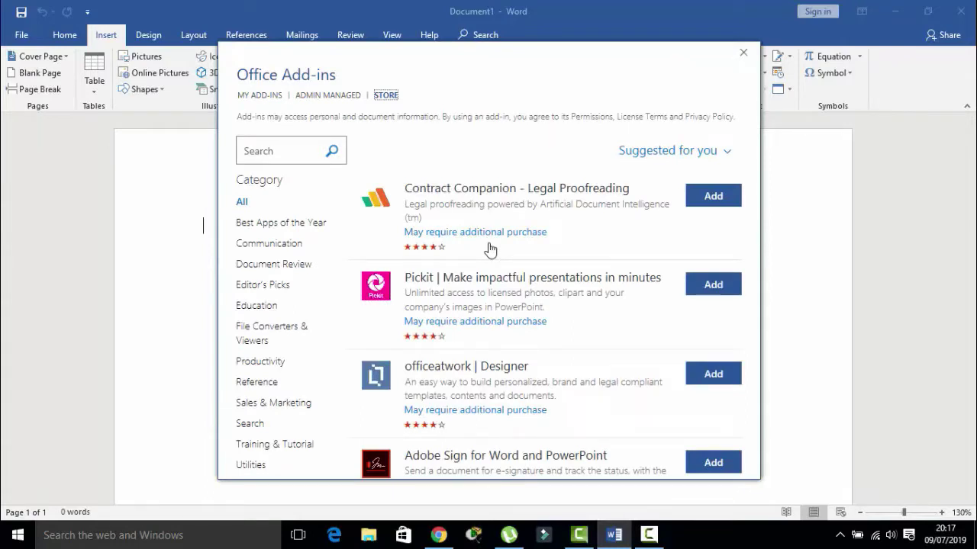
click(743, 52)
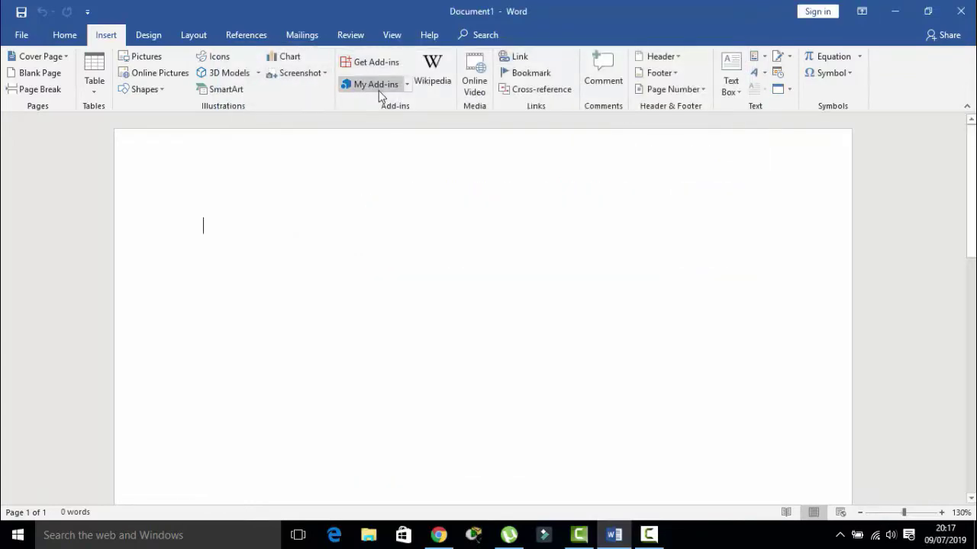
click(432, 80)
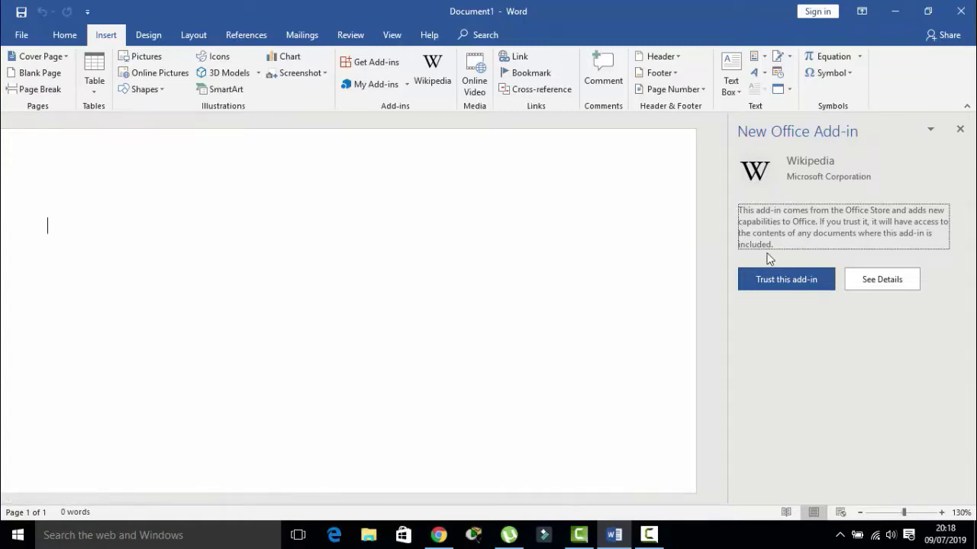
click(960, 129)
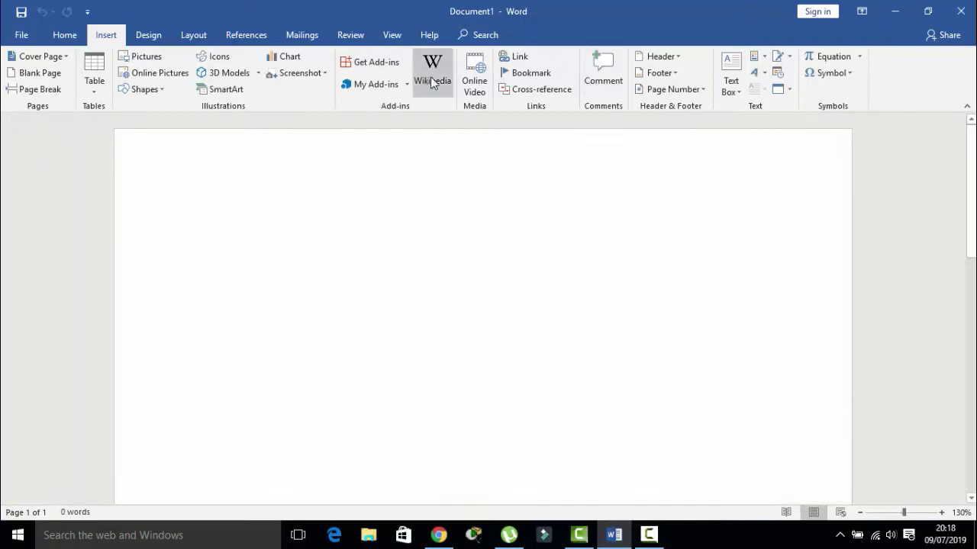
click(478, 81)
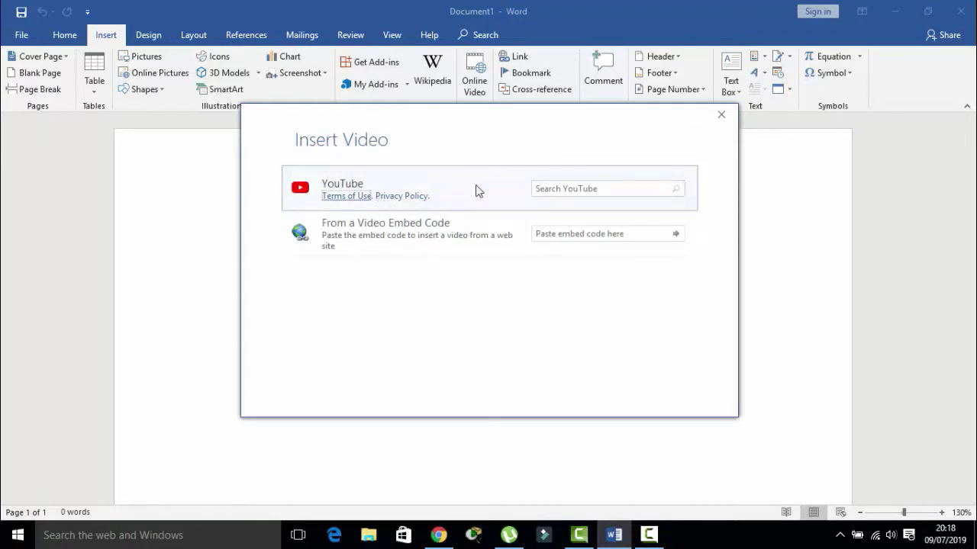
click(728, 119)
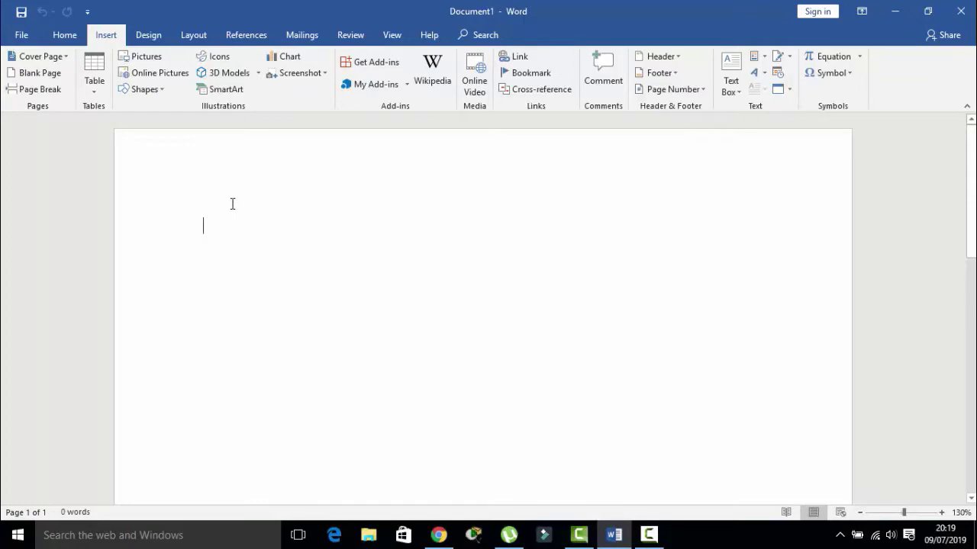
Generate five sample paragraphs with =rand() and add a 'Sales info' line above the first one
text(=ran)
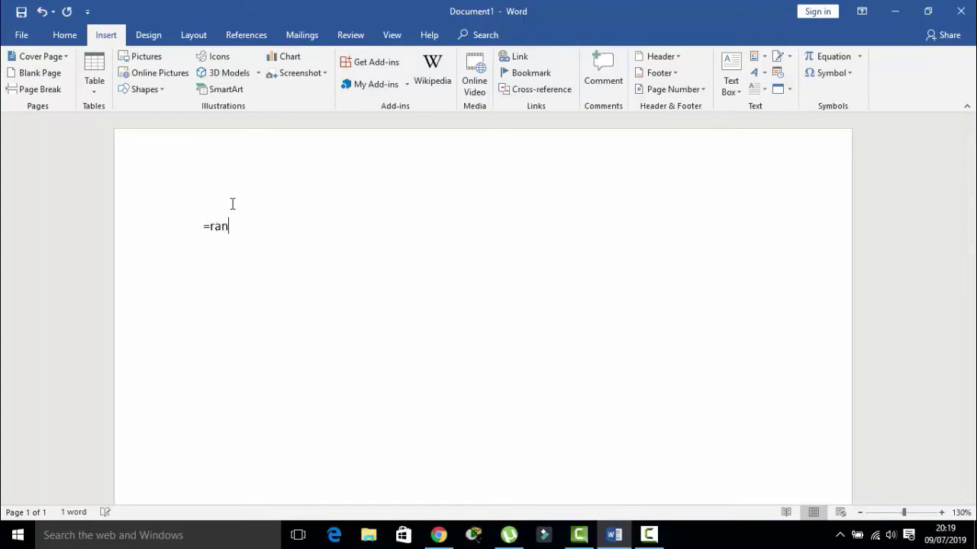
text(d())
key(Return)
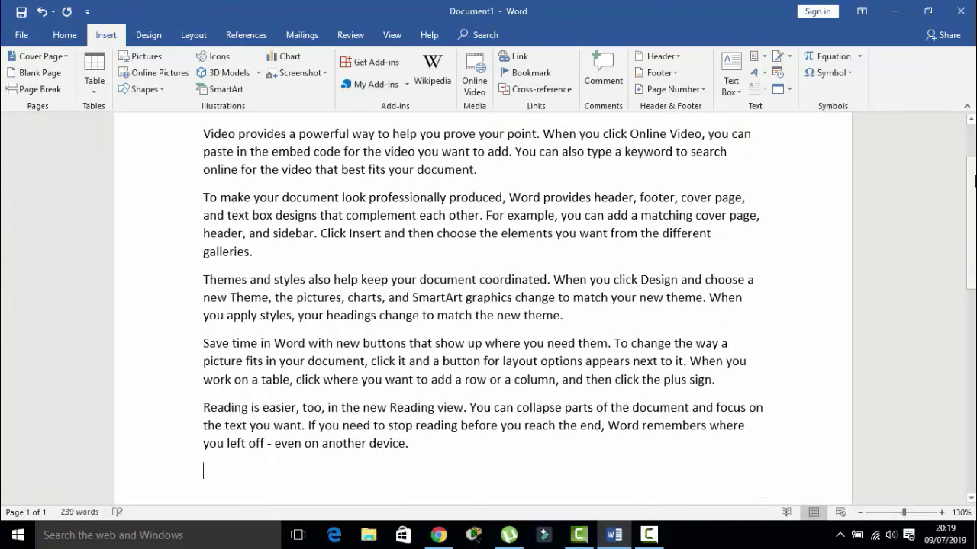
scroll(227, 144, up, 2)
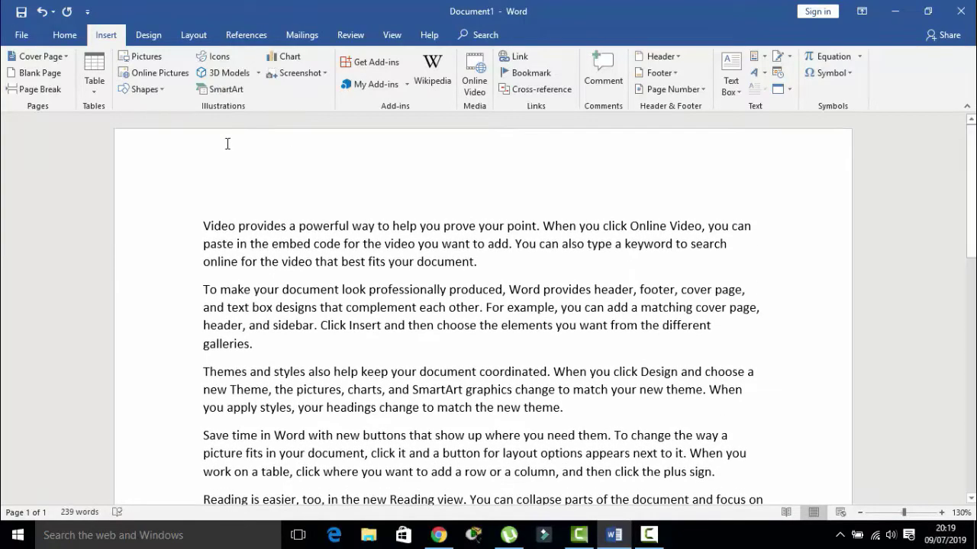
click(216, 188)
key(Return)
text(s)
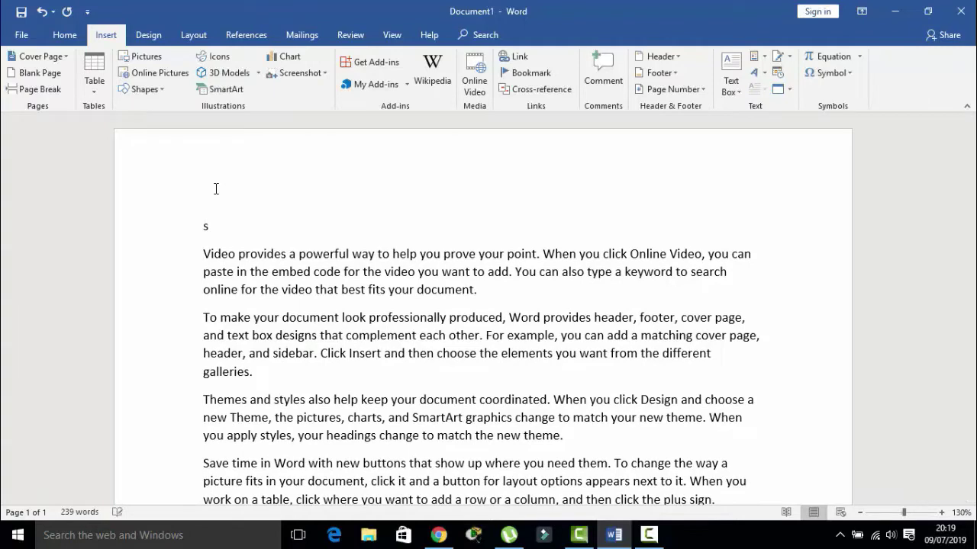
text(ales )
text(info)
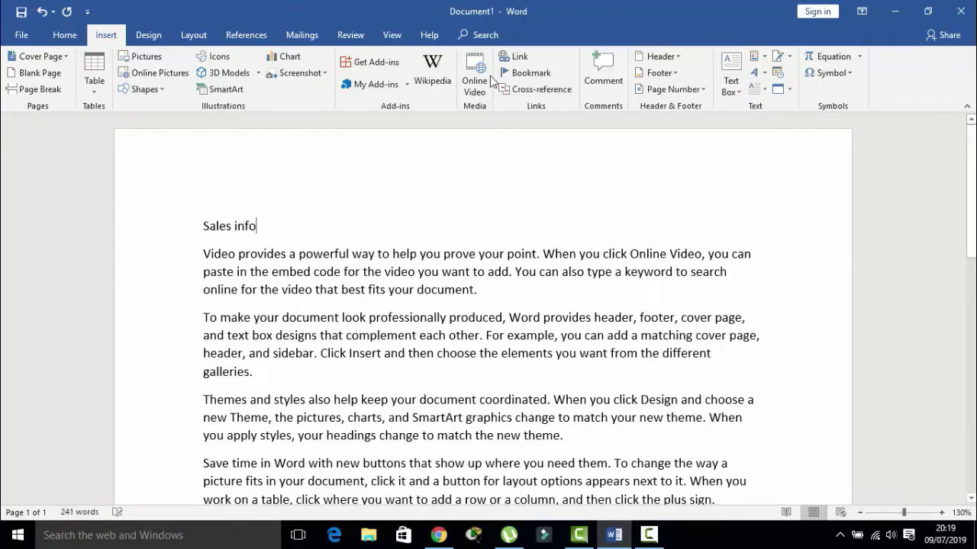
Save the document to the Desktop as 'Sales info' when closing, then exit Word
click(963, 11)
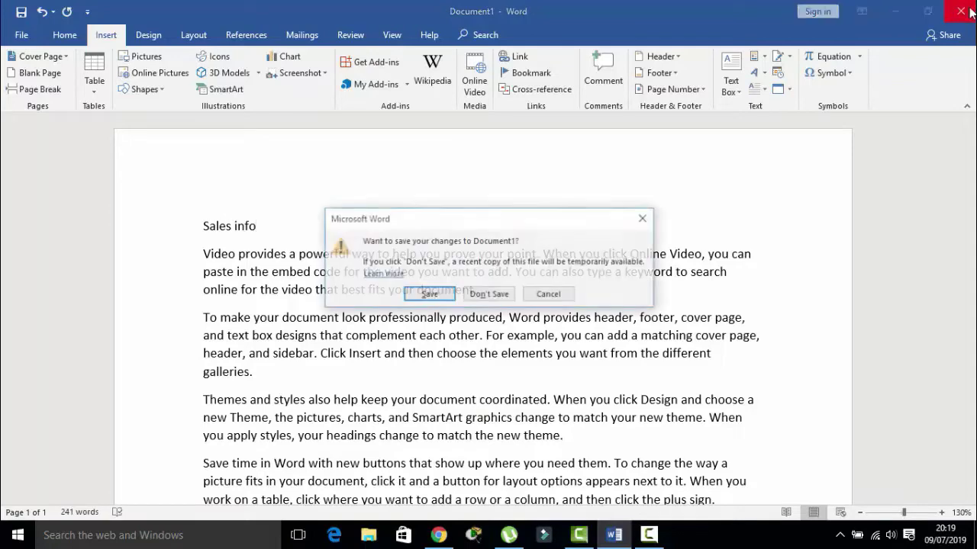
click(439, 302)
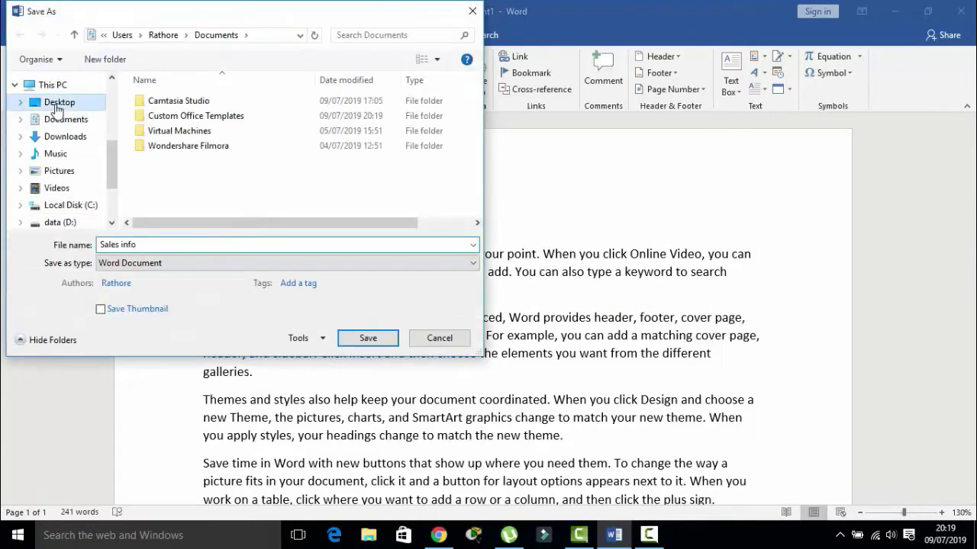
click(57, 107)
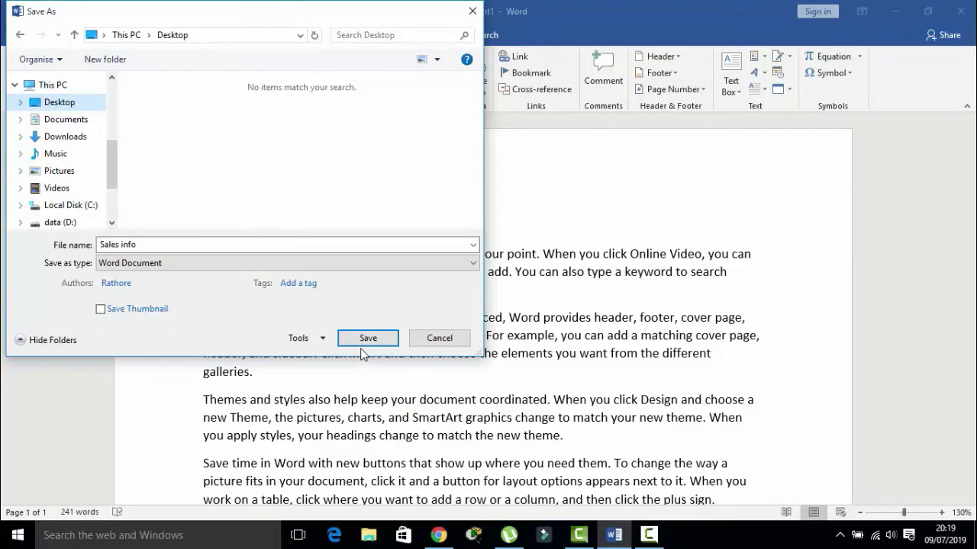
click(365, 338)
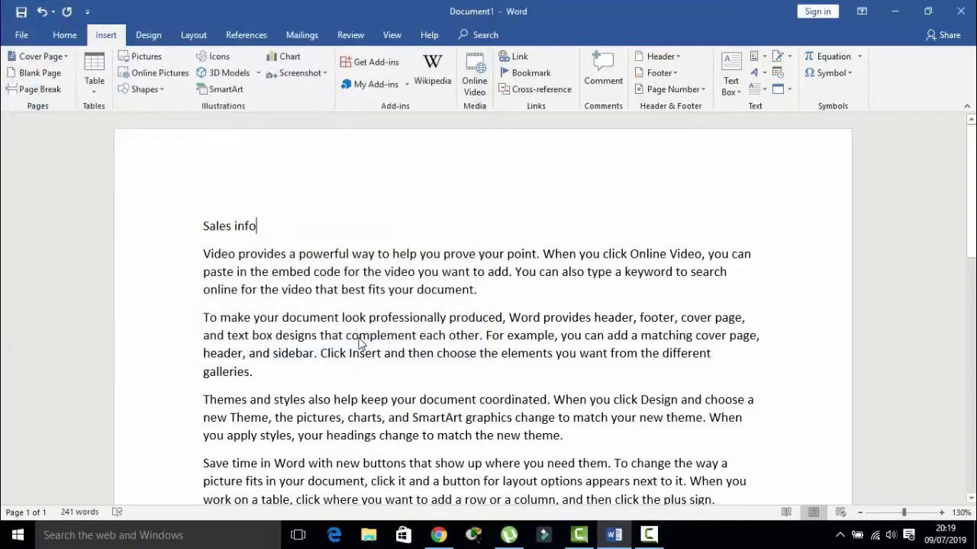
click(960, 11)
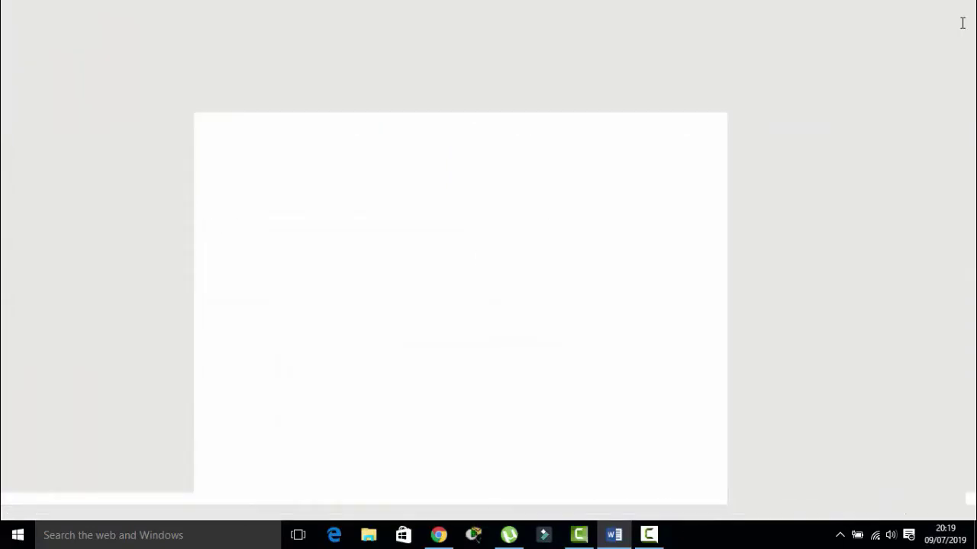
Relaunch Word with the winword command and start a new blank document
key(super+r)
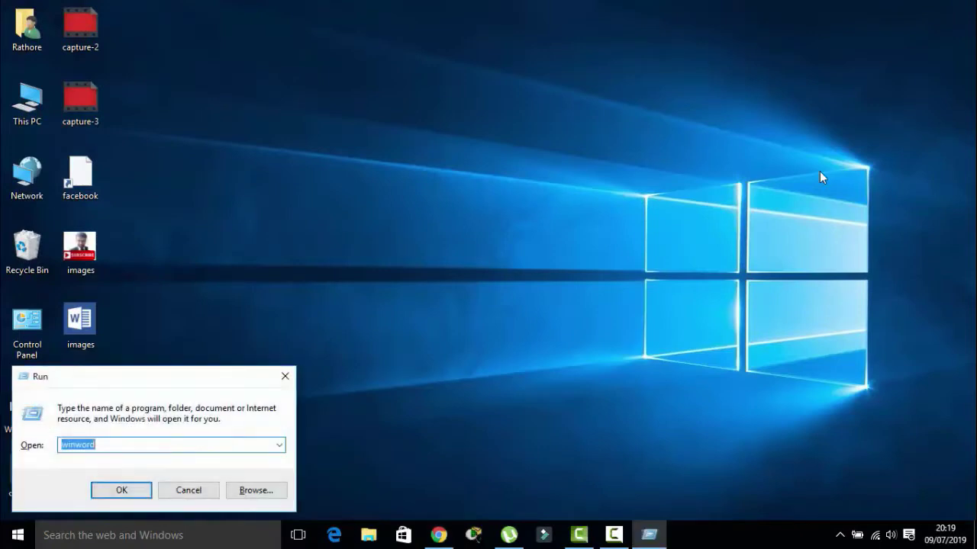
key(Escape)
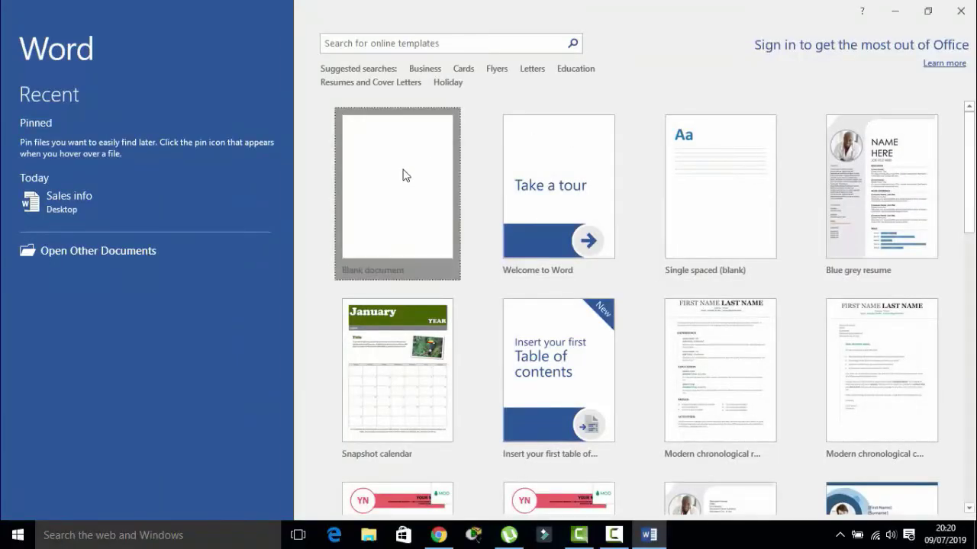
click(402, 176)
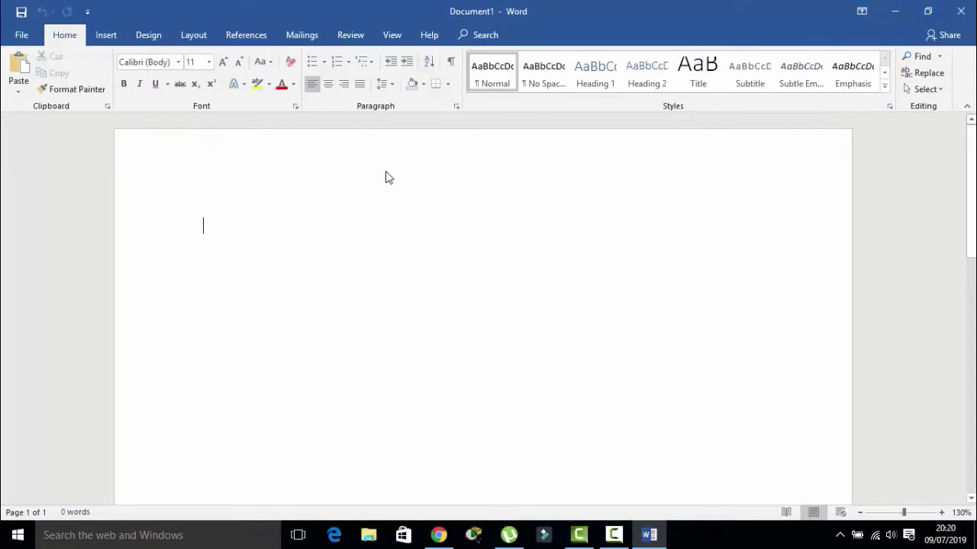
Fill the new document with =rand() sample text and type 'sales information' below it
text(=sa)
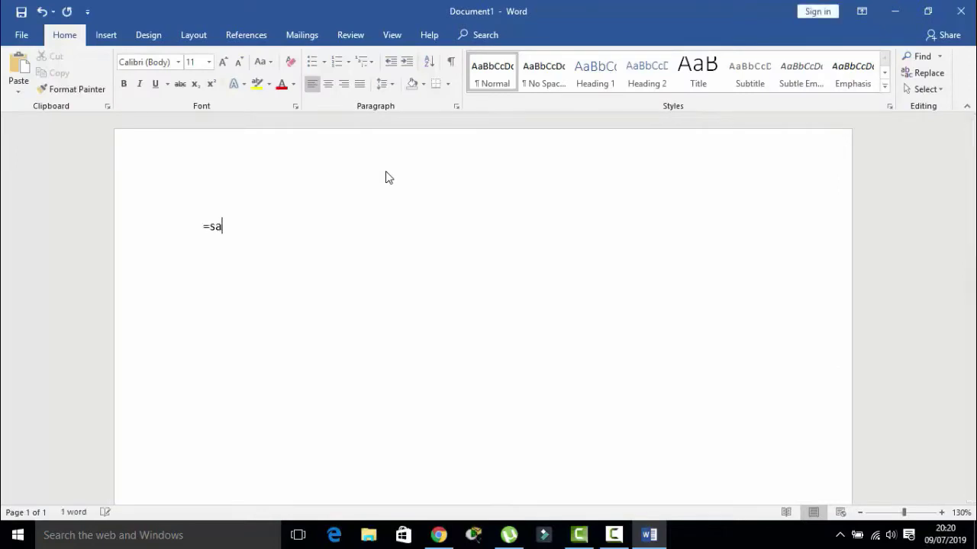
key(BackSpace)
key(BackSpace)
text(ra)
text(nd)
key(shift+Home)
text(()
key(BackSpace)
text(=ra)
text(nd()
text())
key(Return)
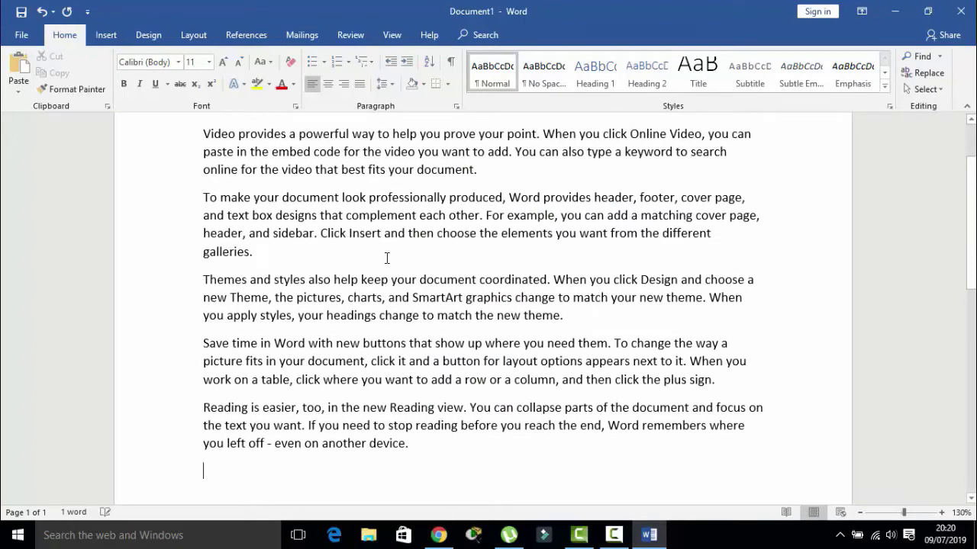
scroll(331, 251, down, 1)
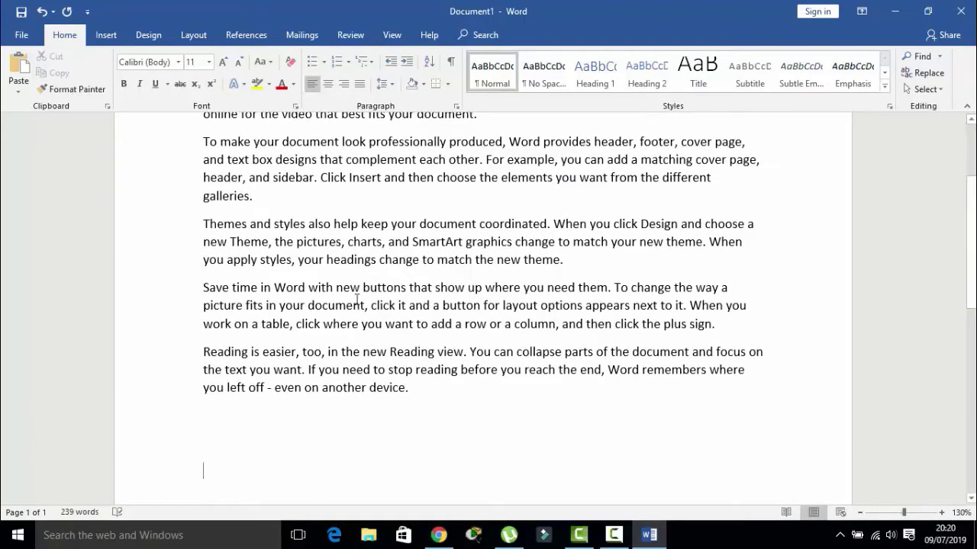
text(sales )
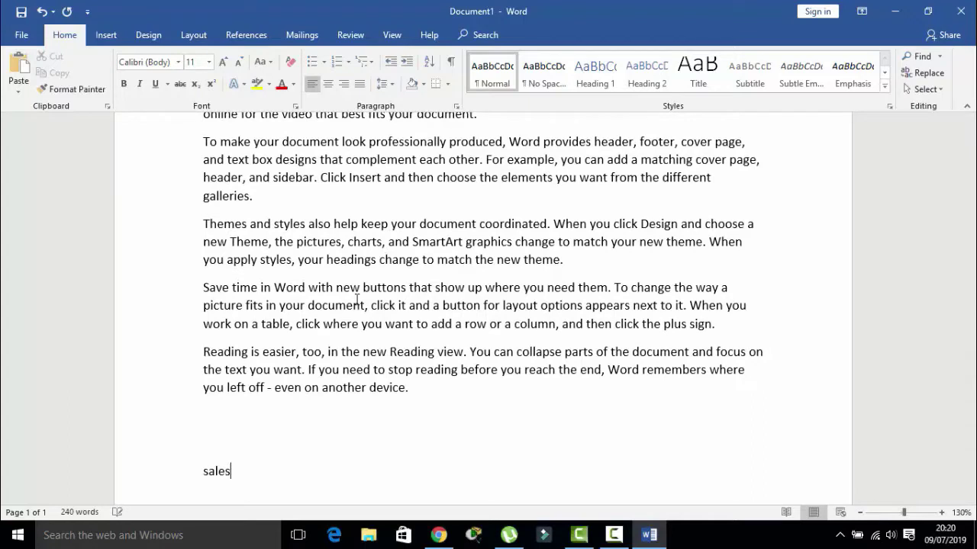
text(infor)
text(mati)
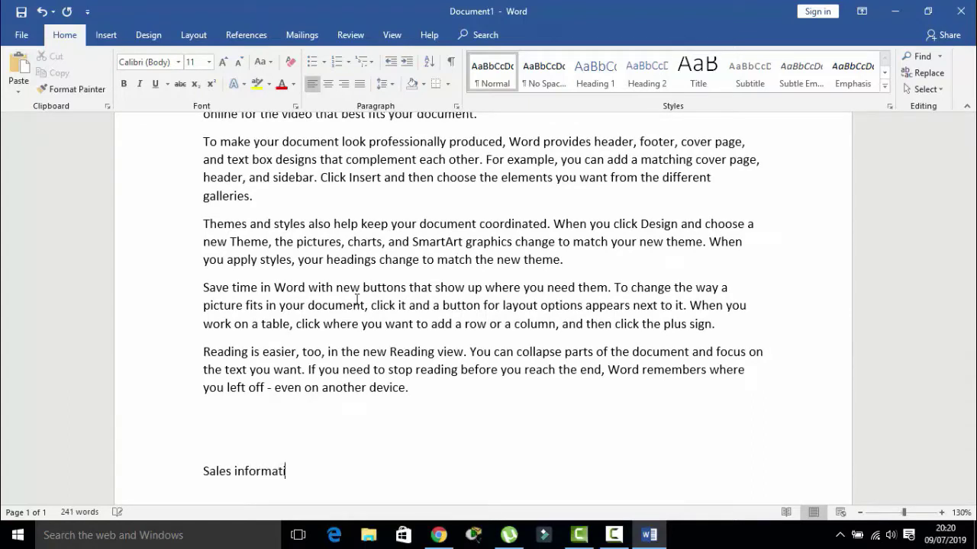
text(on)
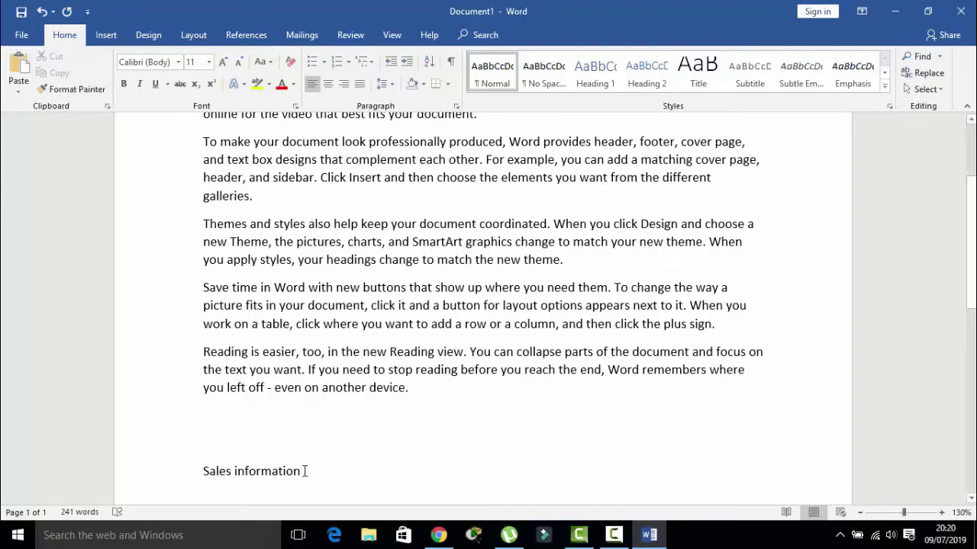
Hyperlink the 'Sales information' text to the Sales info file on the Desktop
drag(303, 471, 3, 443)
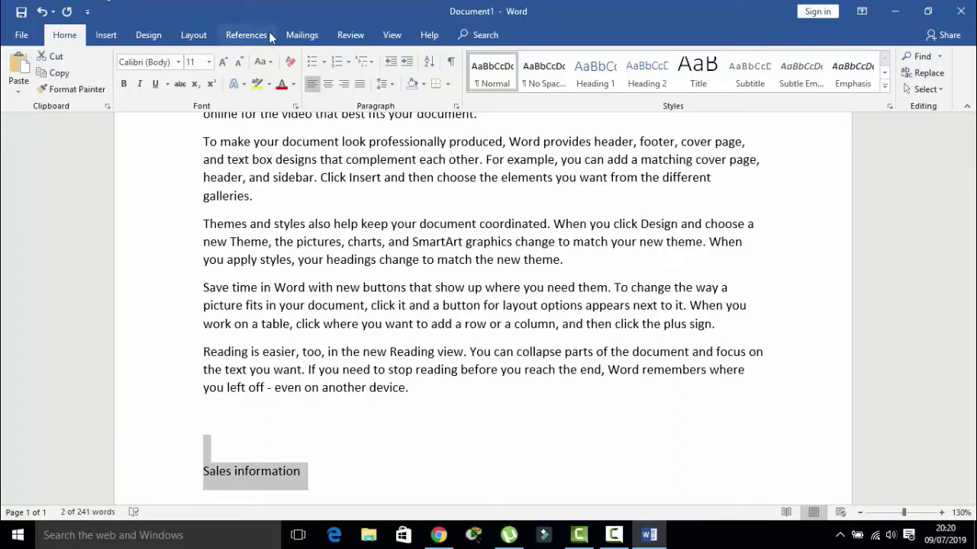
click(105, 36)
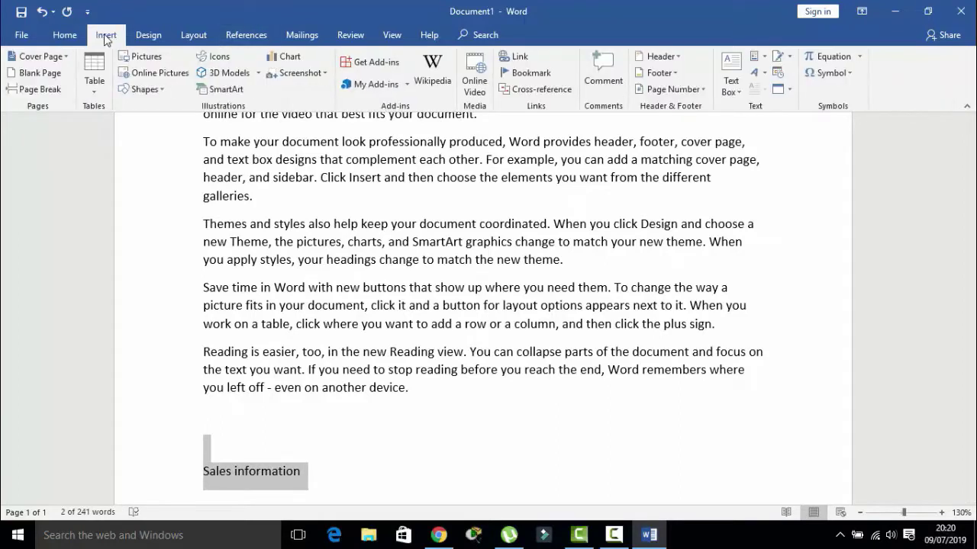
click(513, 58)
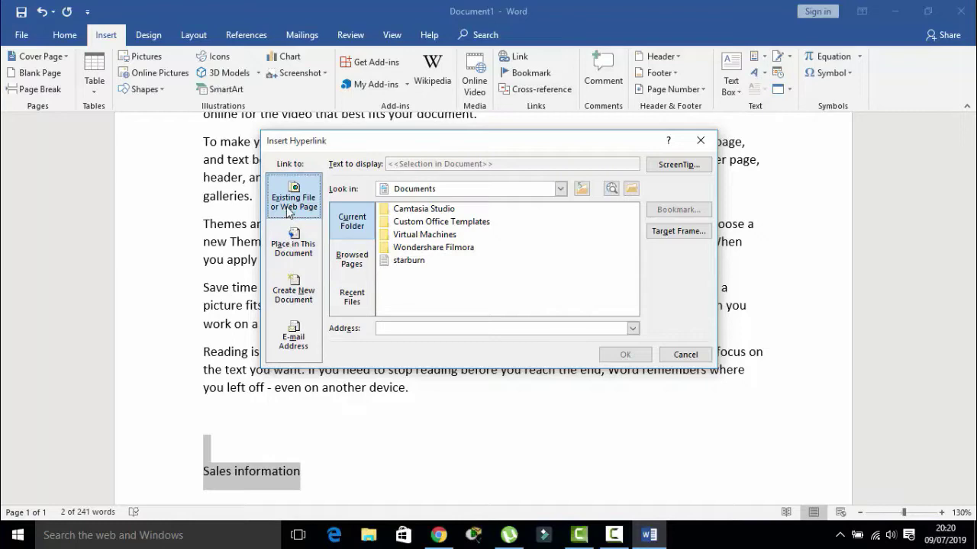
click(348, 304)
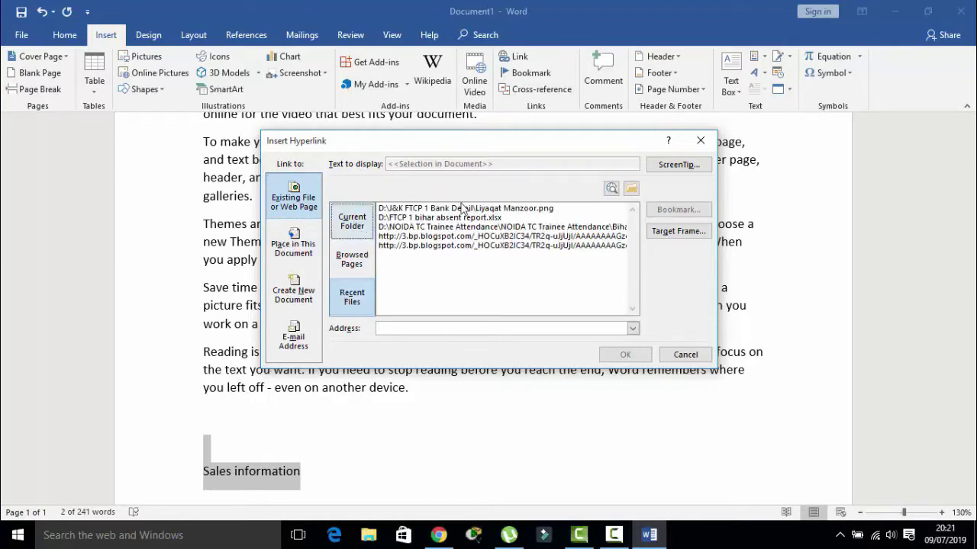
click(359, 230)
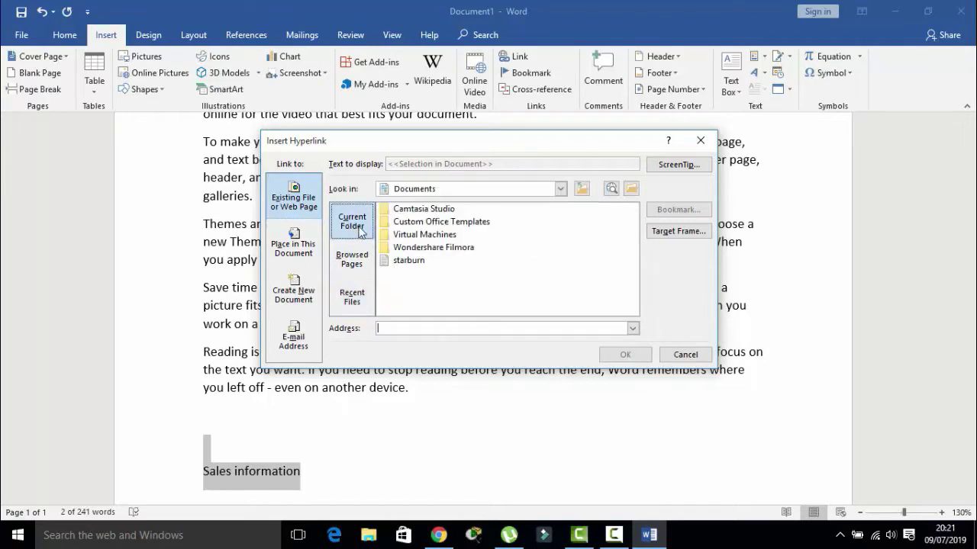
click(560, 189)
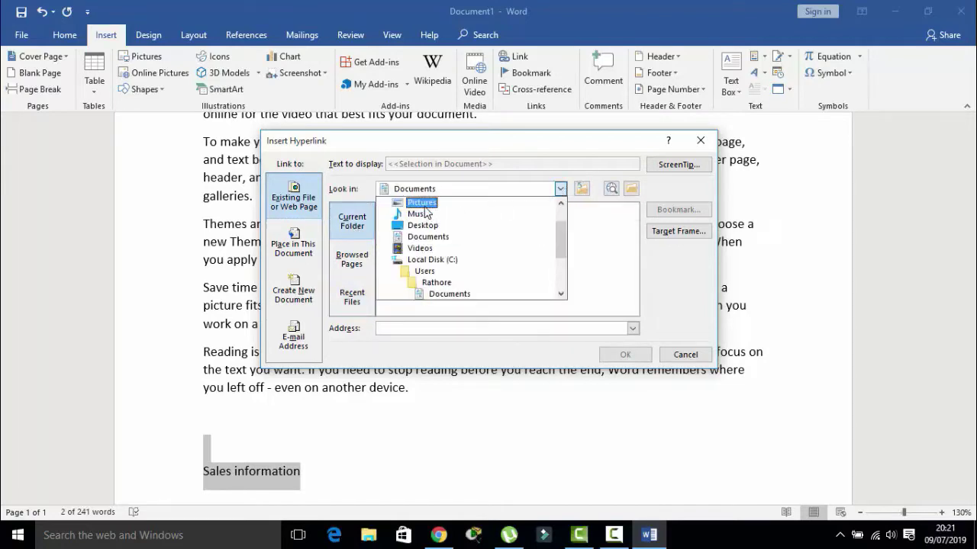
click(422, 225)
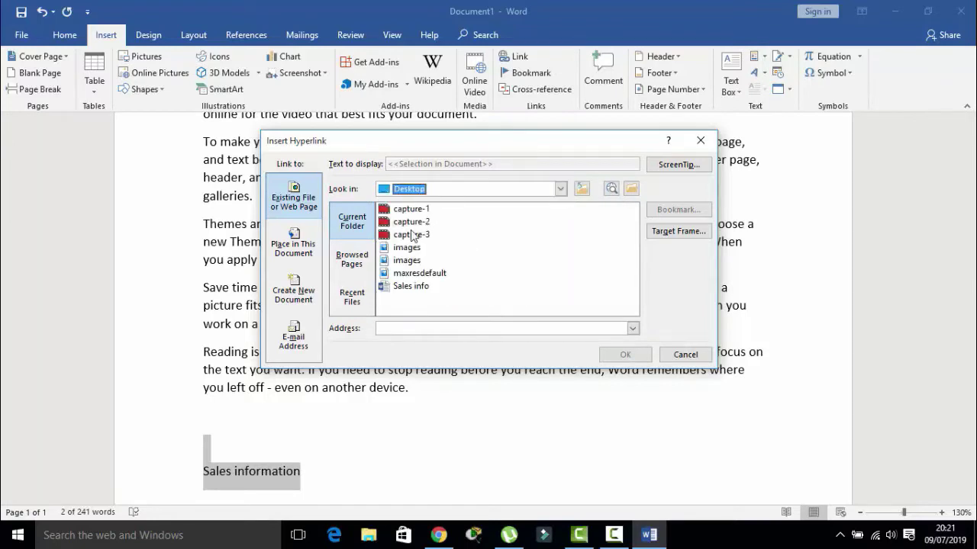
click(410, 288)
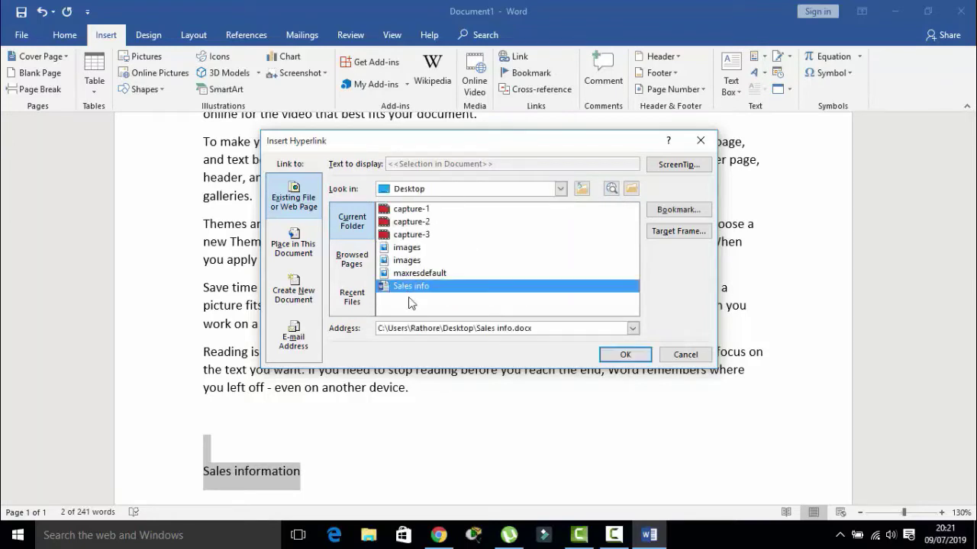
click(620, 359)
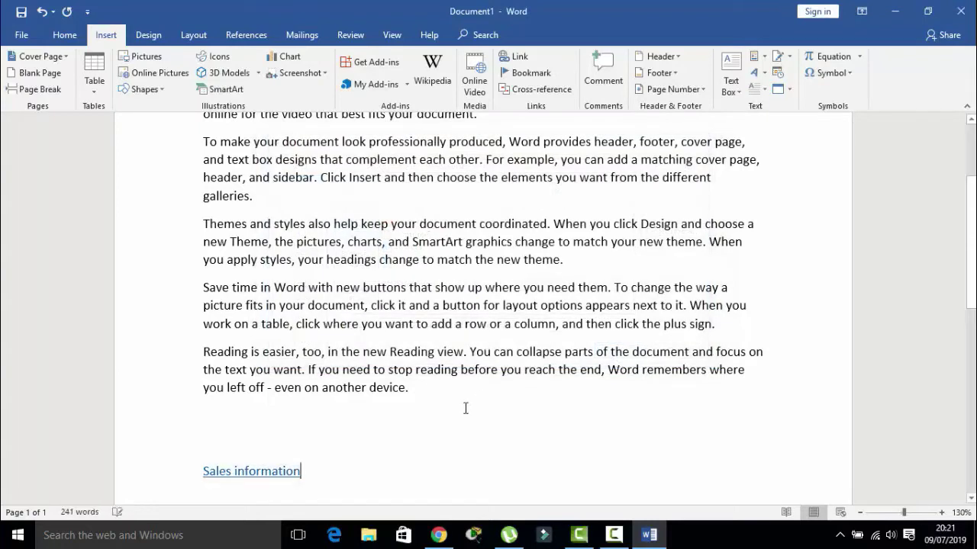
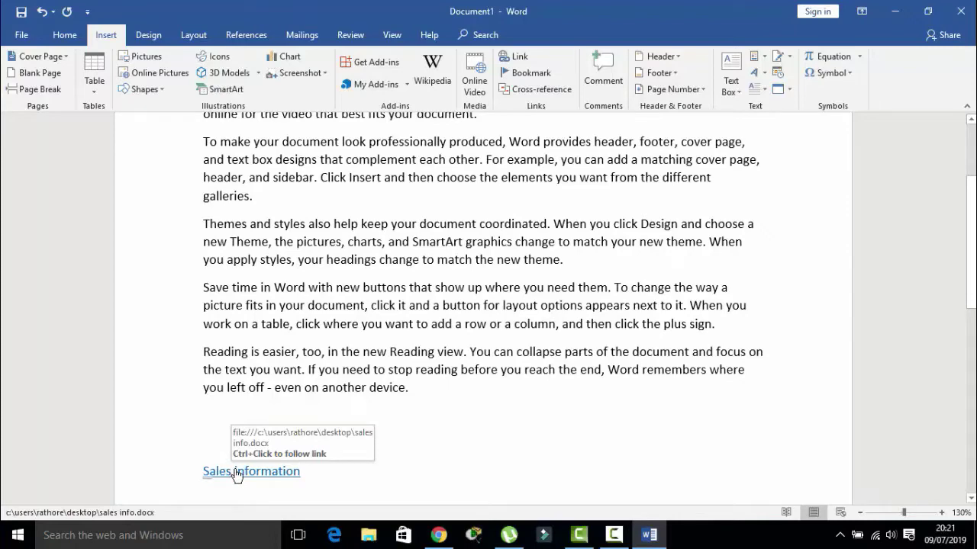
Follow the Sales information hyperlink, allowing it past the security notice so Sales info.docx opens
ctrl+click(236, 472)
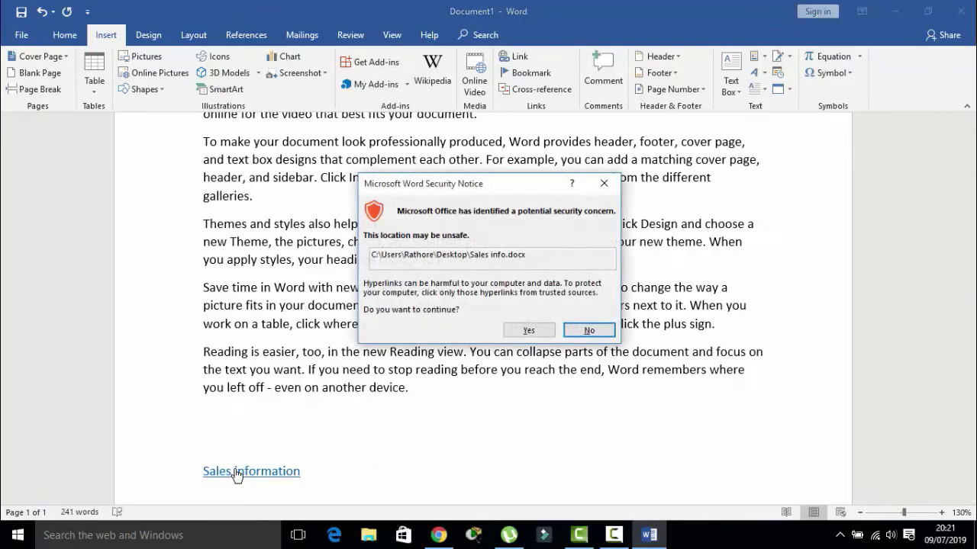
click(523, 331)
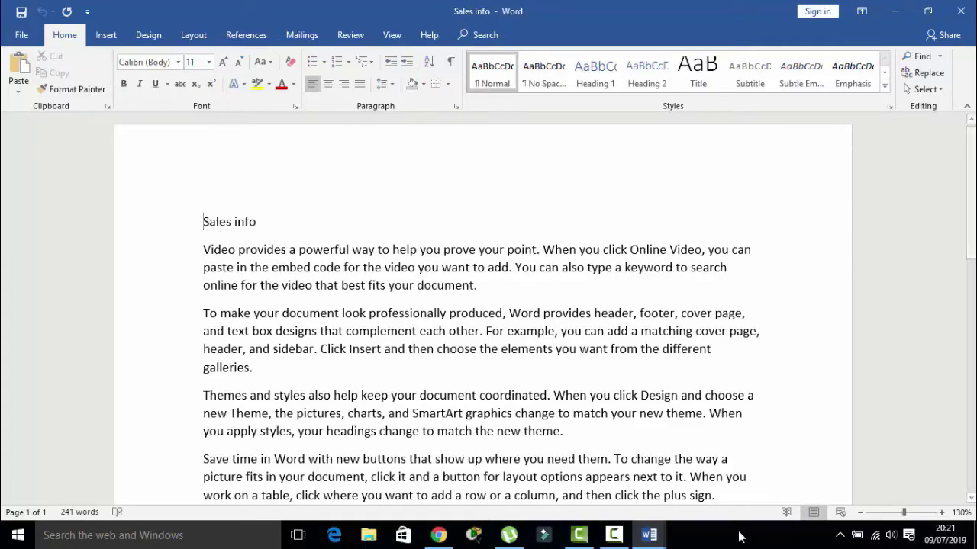
click(651, 537)
mouse_move(648, 535)
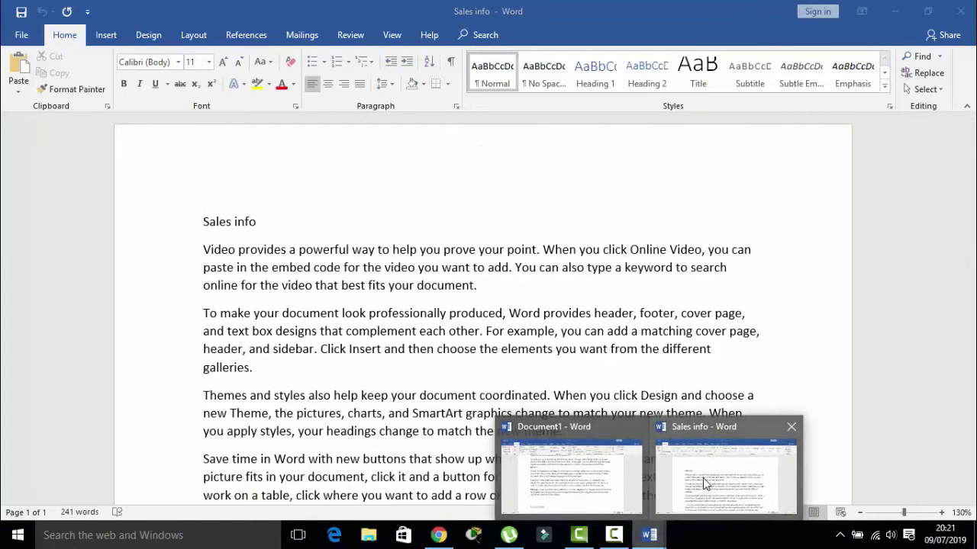
Close the Sales info document and return to Document1
click(582, 481)
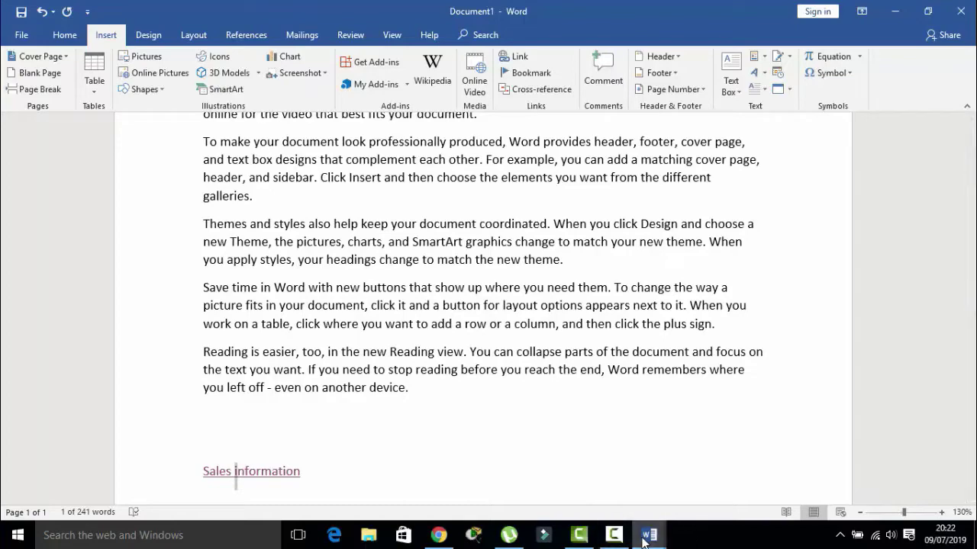
mouse_move(648, 535)
click(687, 477)
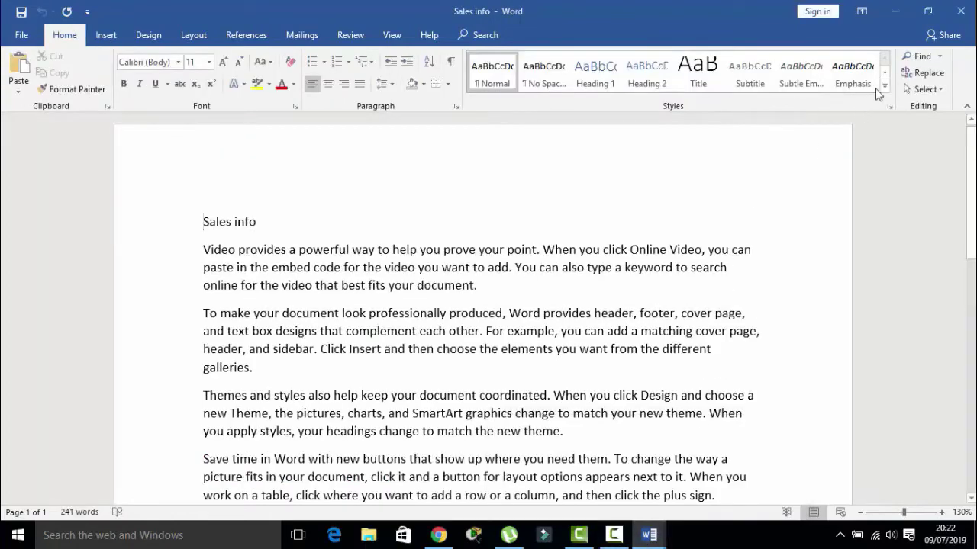
click(961, 11)
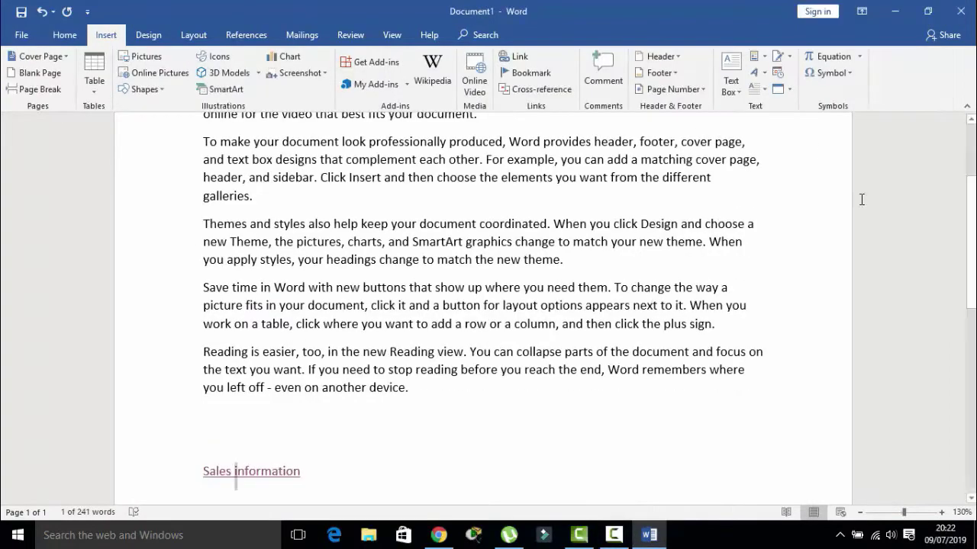
drag(972, 245, 972, 179)
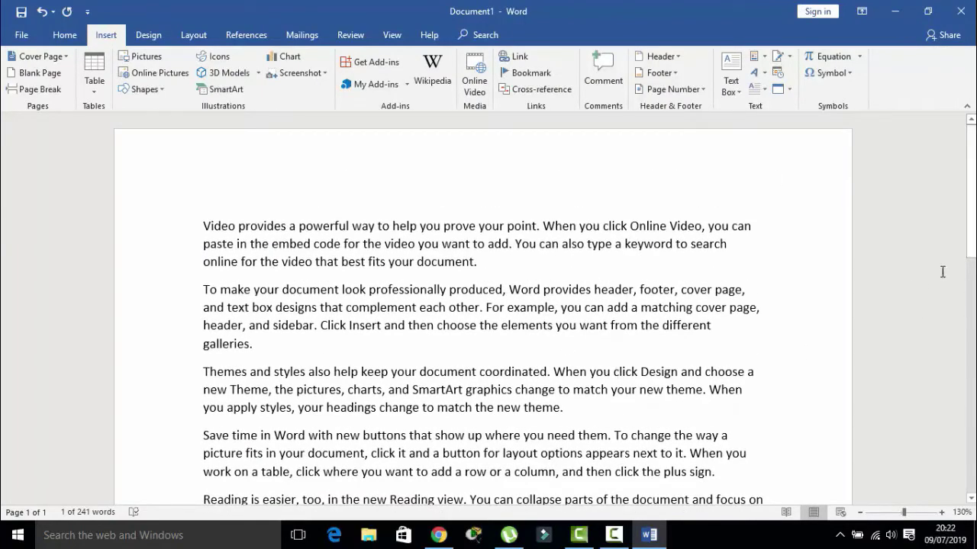
scroll(969, 300, down, 4)
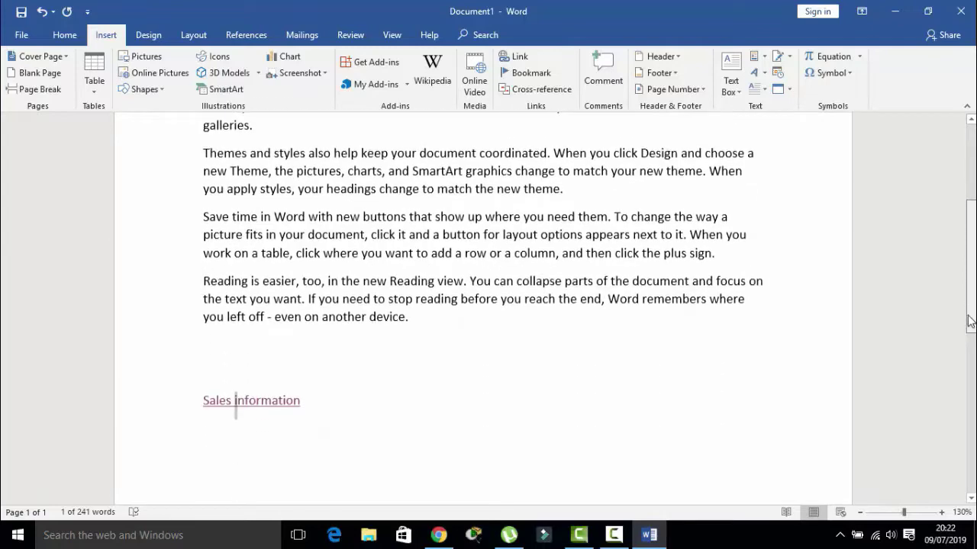
On a new line after the last paragraph, generate sample text with =rand(100)
click(437, 307)
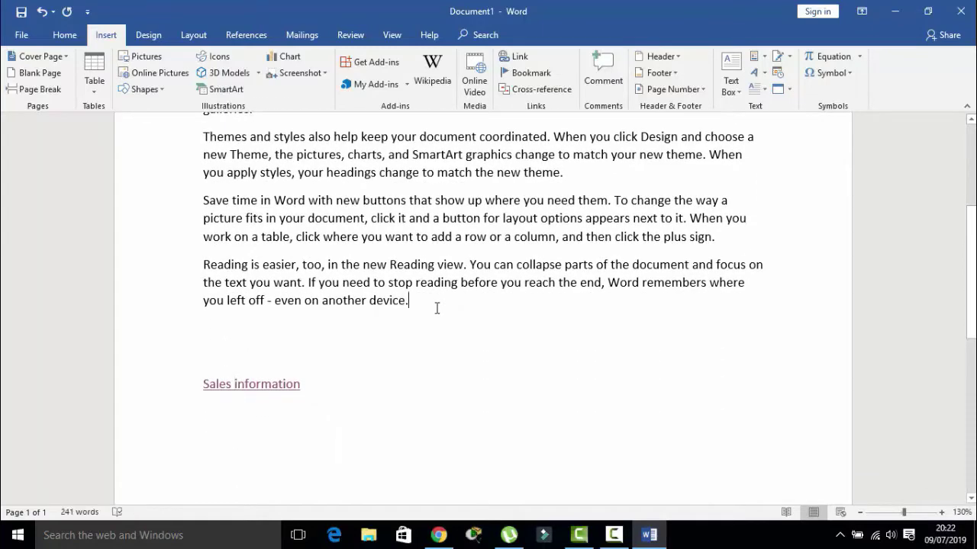
key(Return)
text(ra)
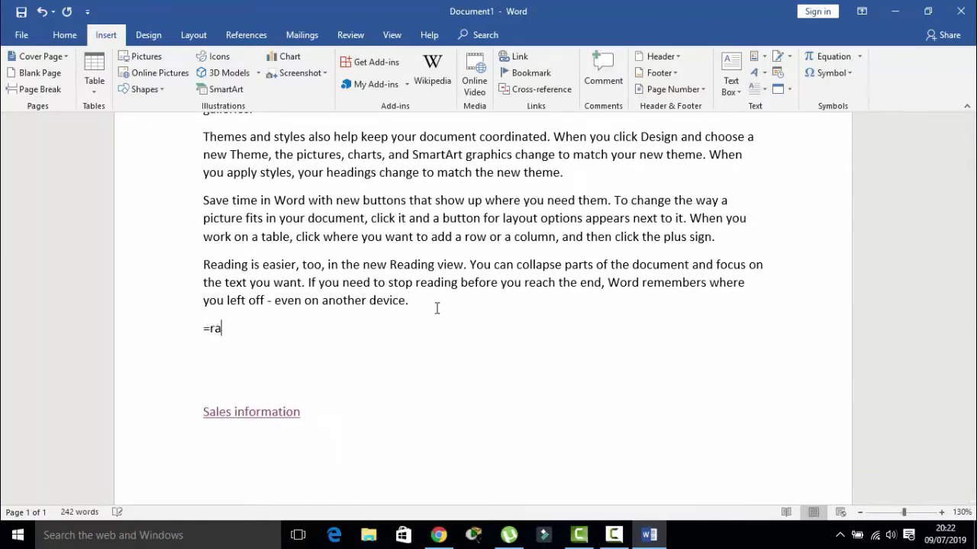
text(nd()
text(100)
key(Return)
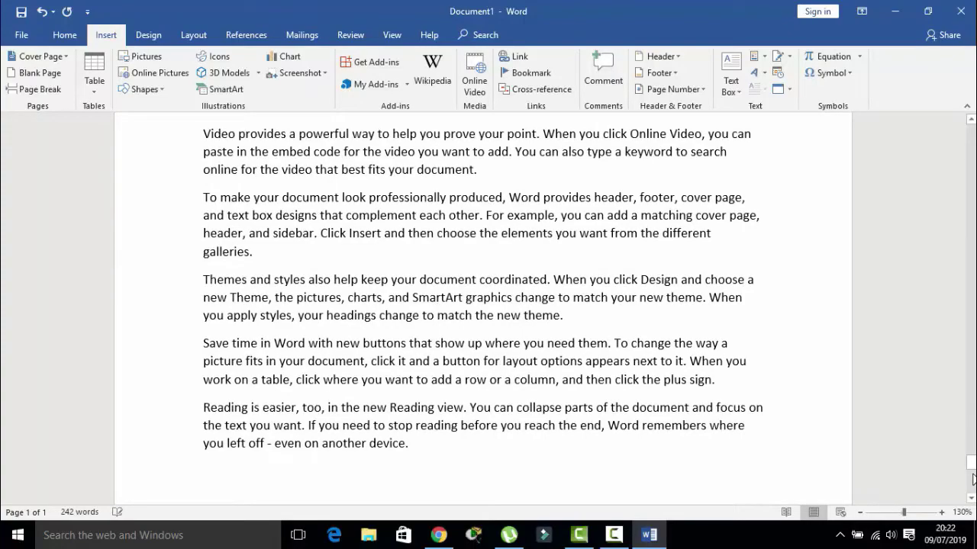
drag(973, 470, 928, 141)
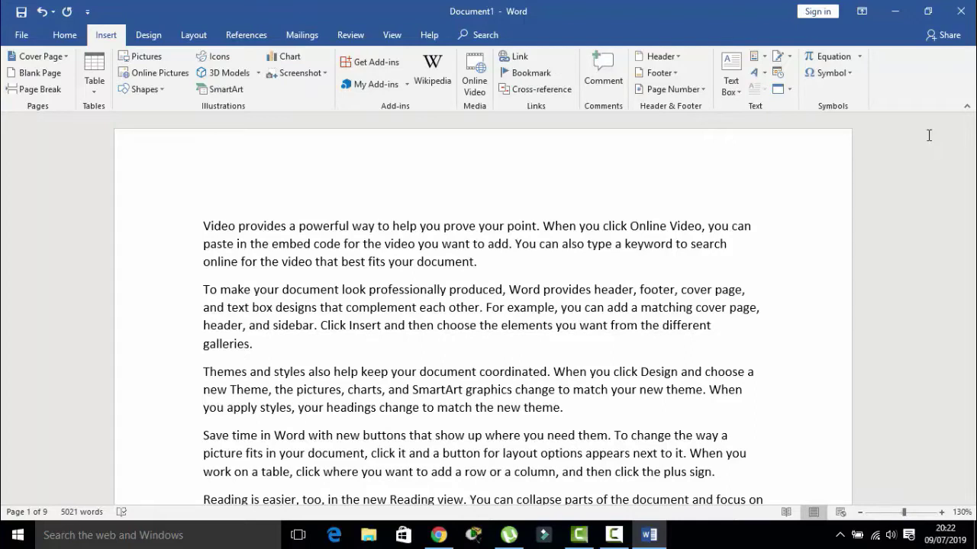
mouse_move(971, 136)
mouse_down()
mouse_move(971, 268)
mouse_move(953, 125)
mouse_up()
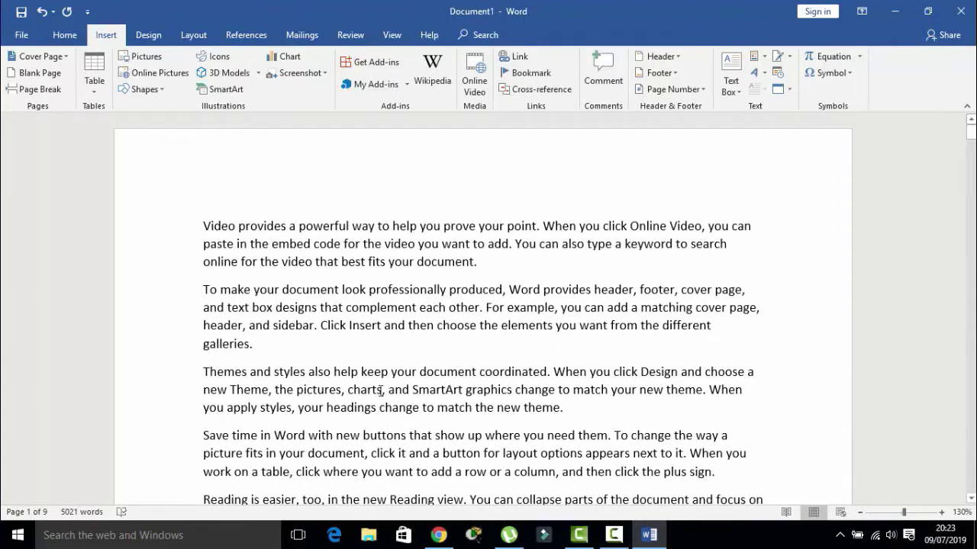
Insert a bookmark named 'aa' right after 'galleries.' at the end of the second paragraph
click(259, 346)
click(521, 77)
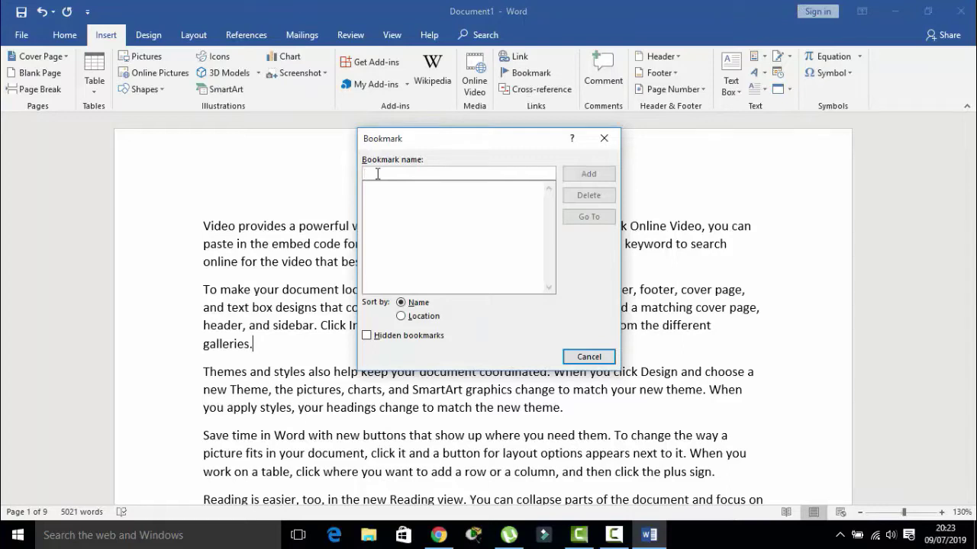
text(11)
key(BackSpace)
key(BackSpace)
text(a)
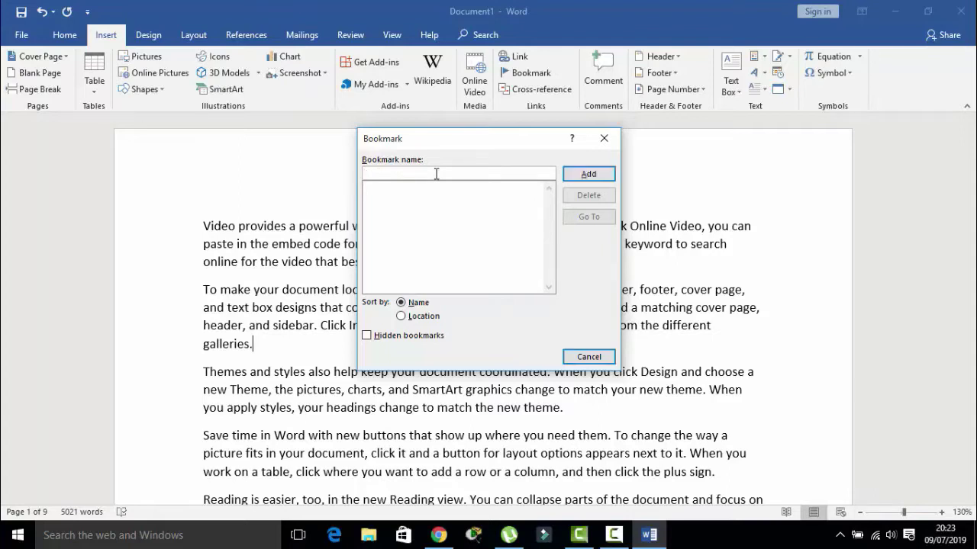
text(a)
click(583, 174)
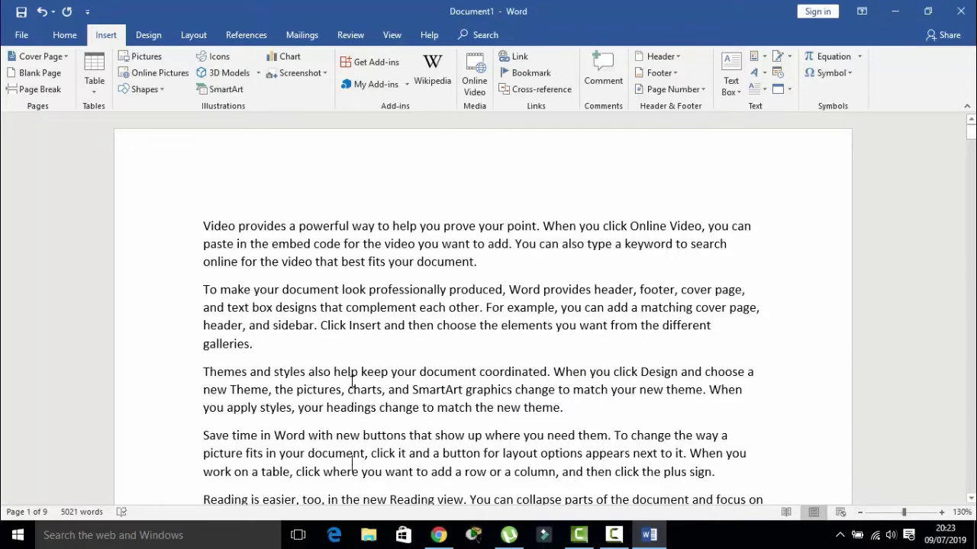
Re-add the 'aa' bookmark at the end of the repeated 'Video provides a powerful way…' paragraph
scroll(352, 381, down, 1)
scroll(351, 381, down, 2)
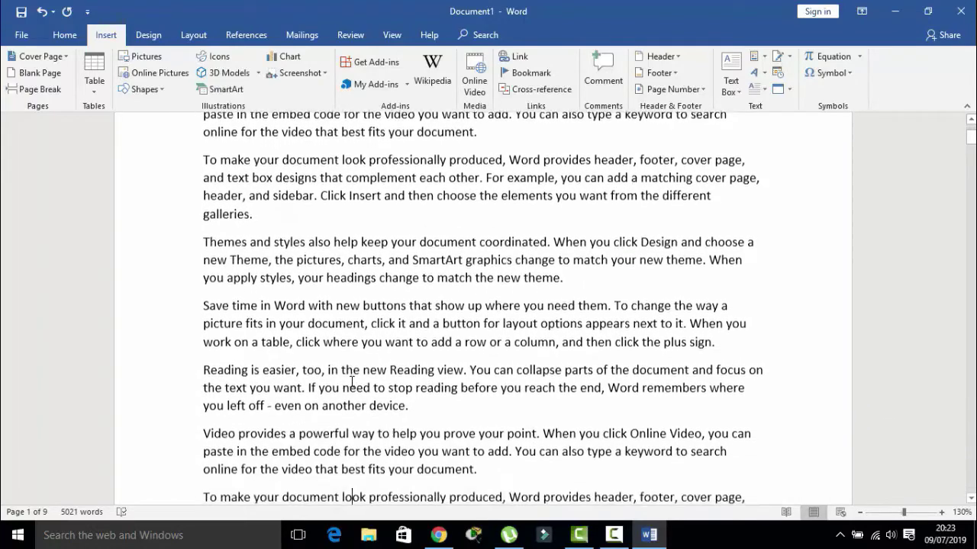
key(Down)
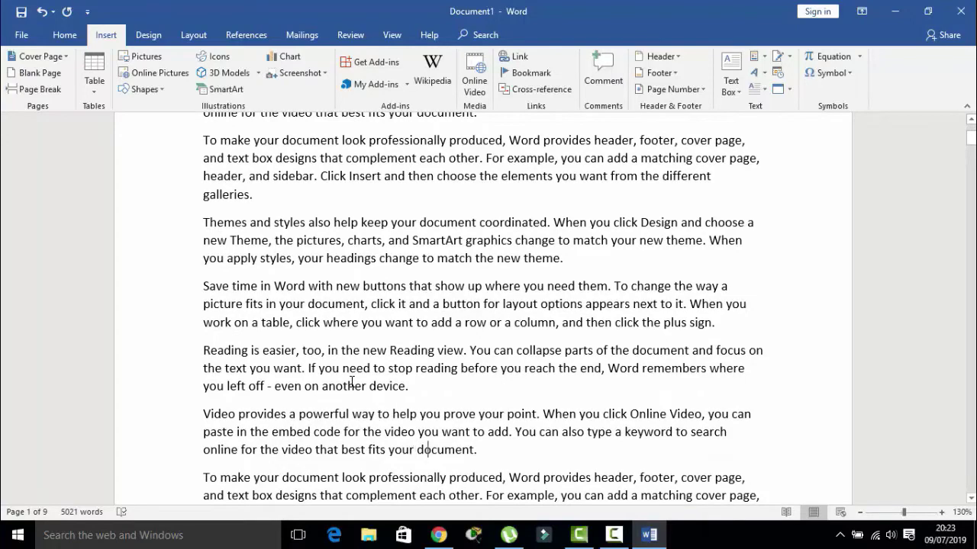
key(Home)
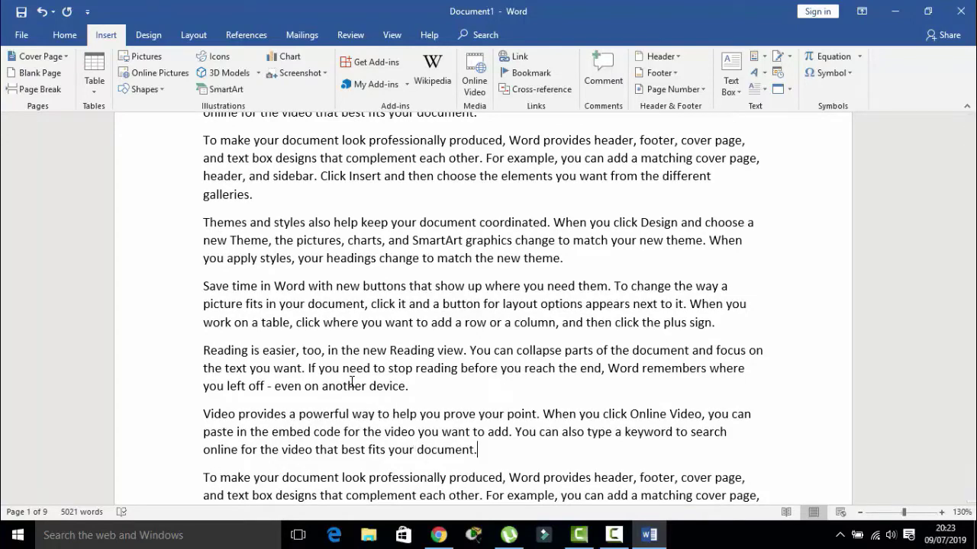
click(519, 76)
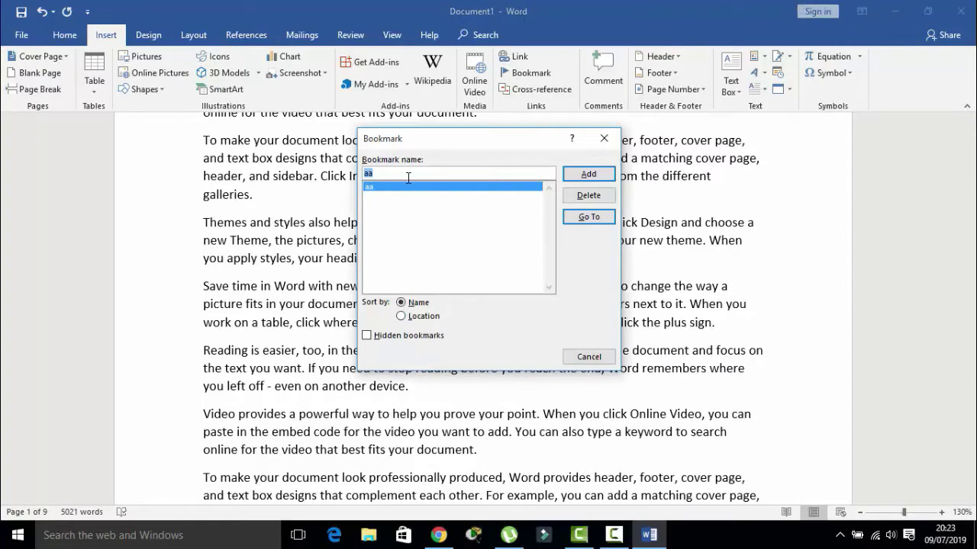
click(589, 174)
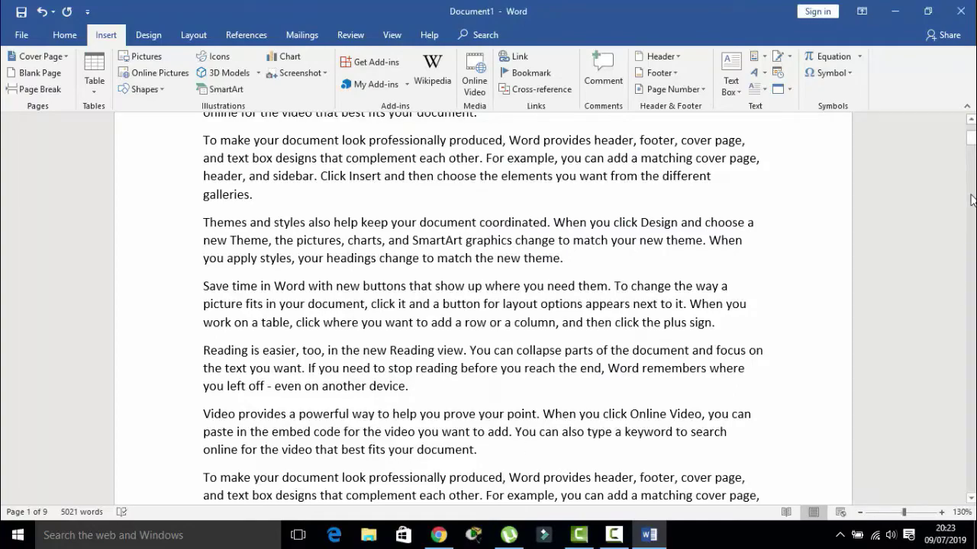
drag(970, 137, 971, 178)
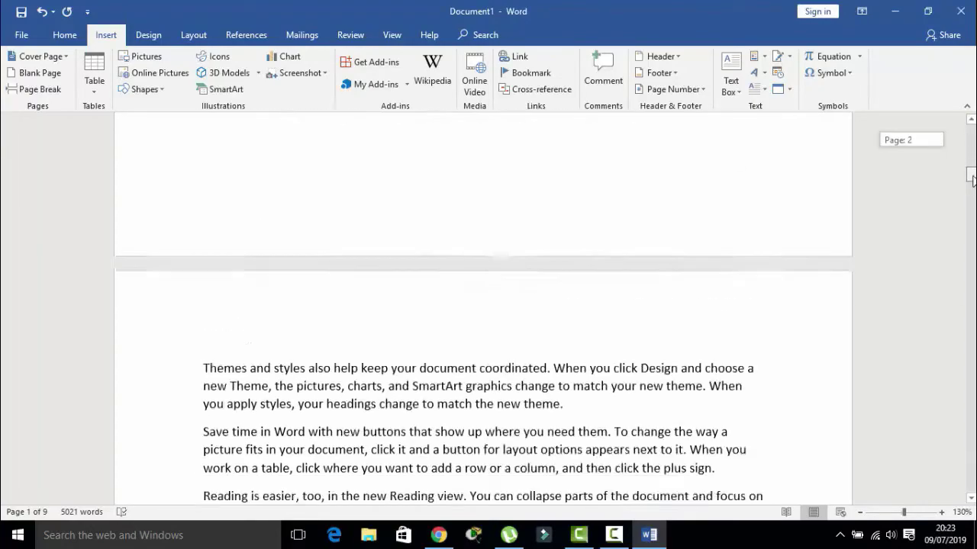
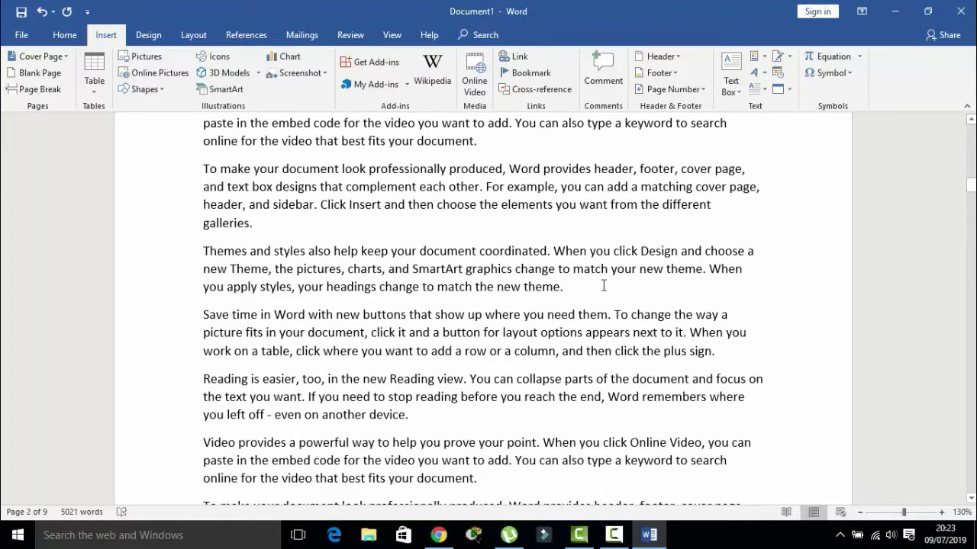
Add a bookmark named bb right after "new theme."
click(585, 286)
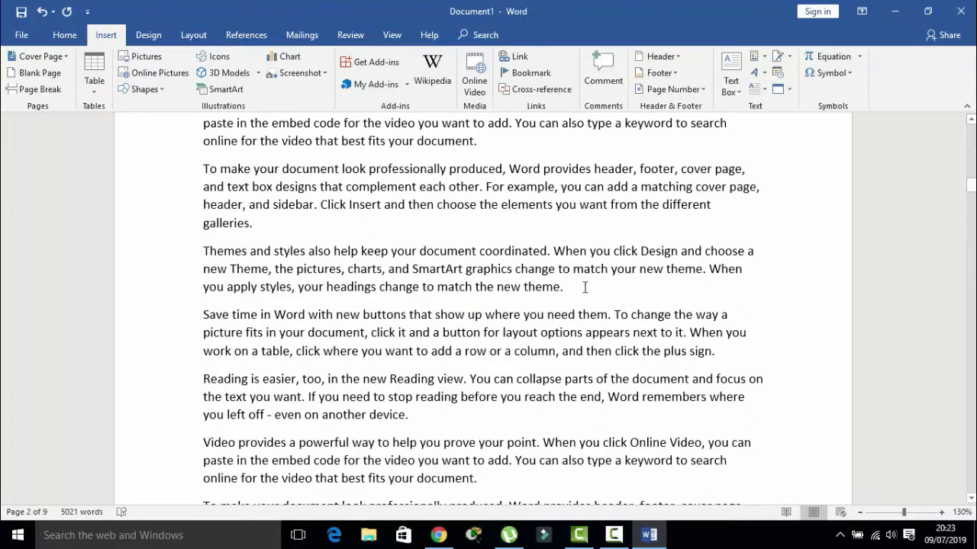
click(512, 70)
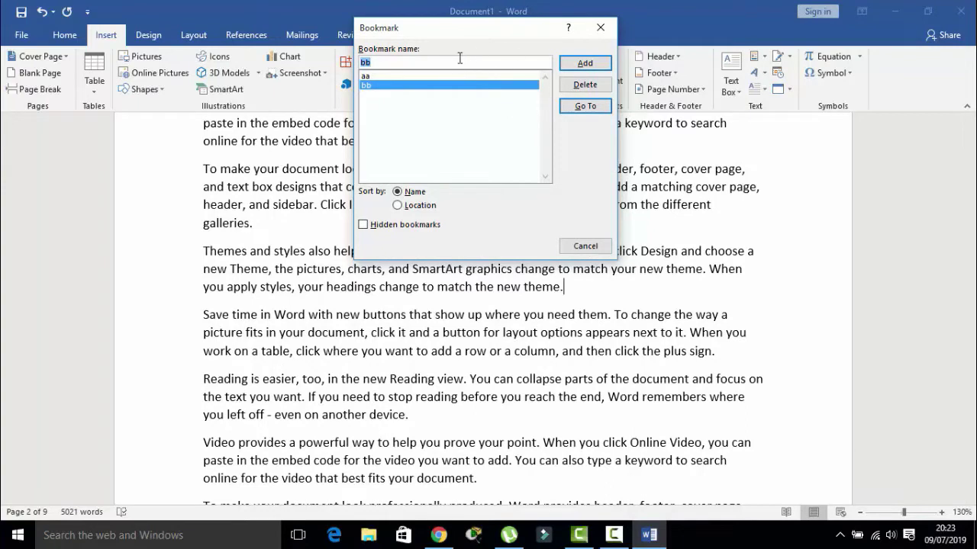
click(580, 65)
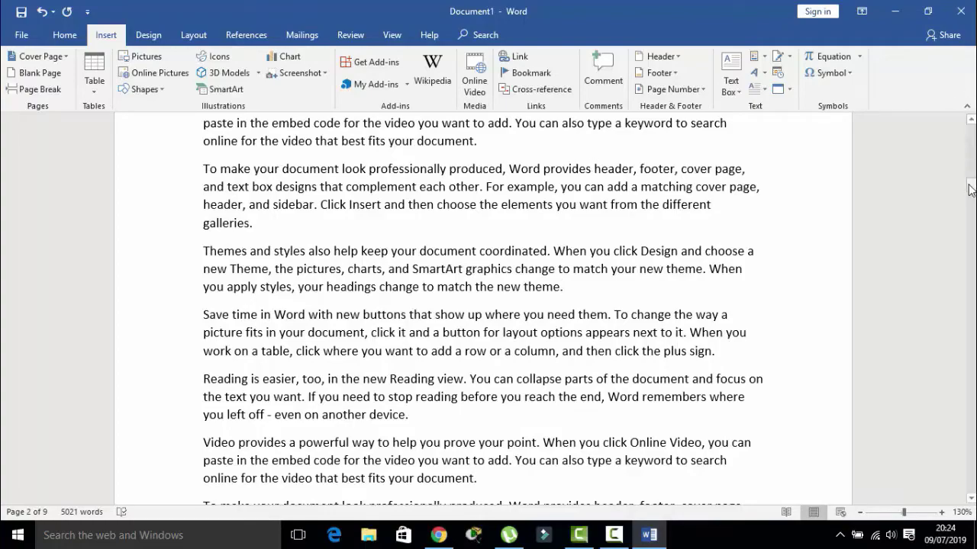
Scroll down to the end of the document on page 9
drag(969, 189, 946, 472)
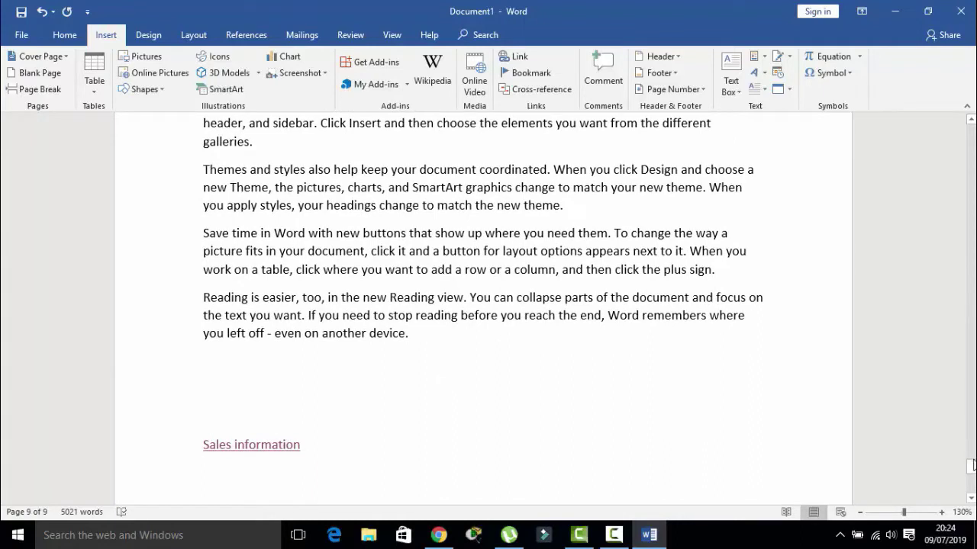
drag(972, 465, 974, 472)
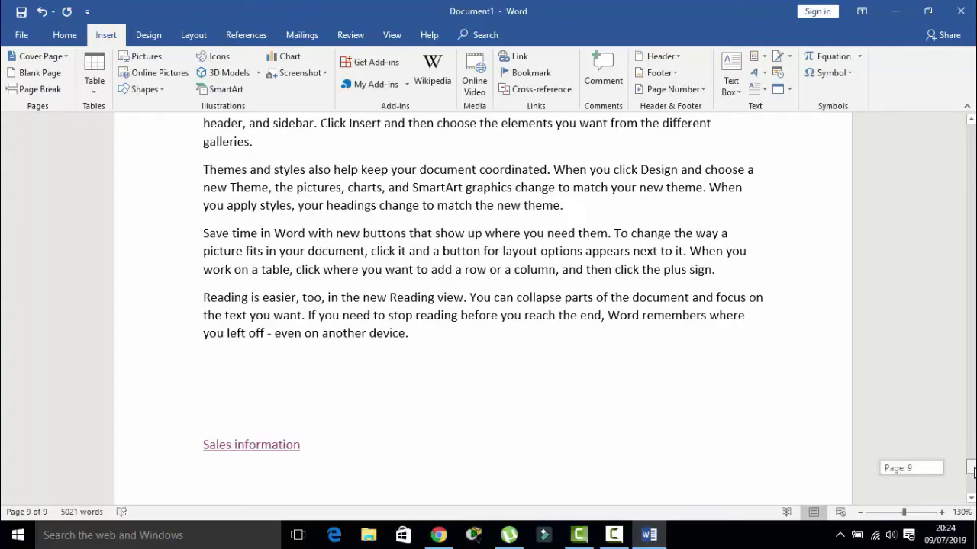
mouse_move(974, 471)
mouse_down()
mouse_move(973, 180)
mouse_move(946, 409)
mouse_up()
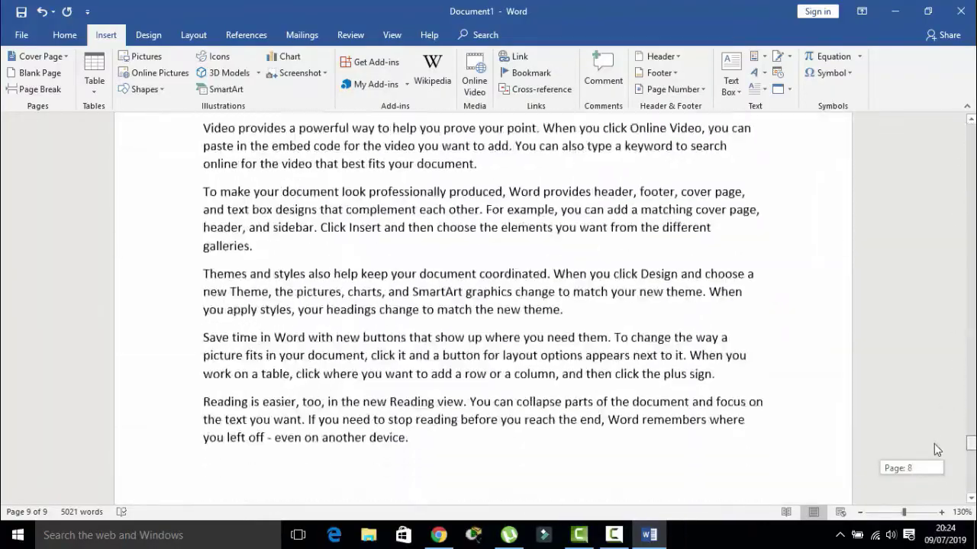
drag(946, 409, 928, 486)
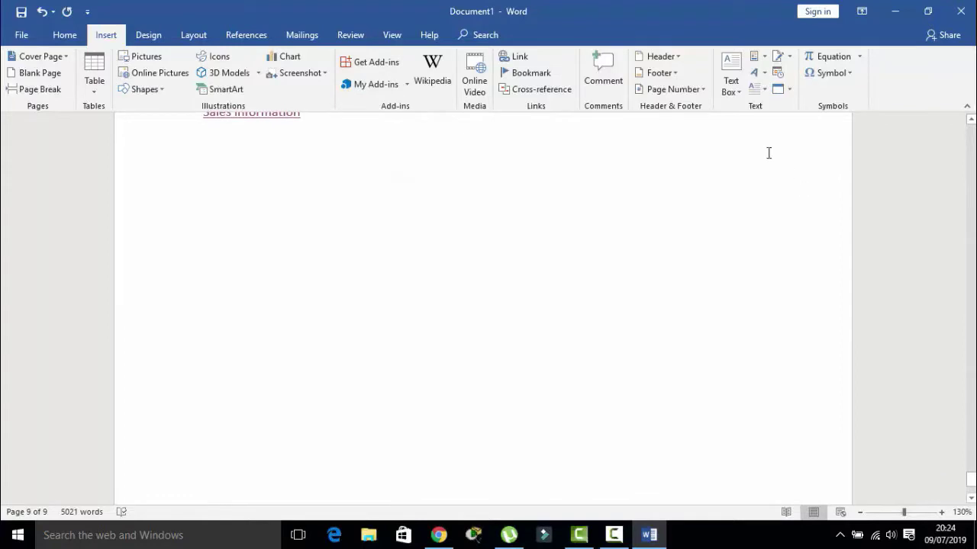
Go to bookmark aa, then bookmark cc, and close the Bookmark dialog
click(532, 78)
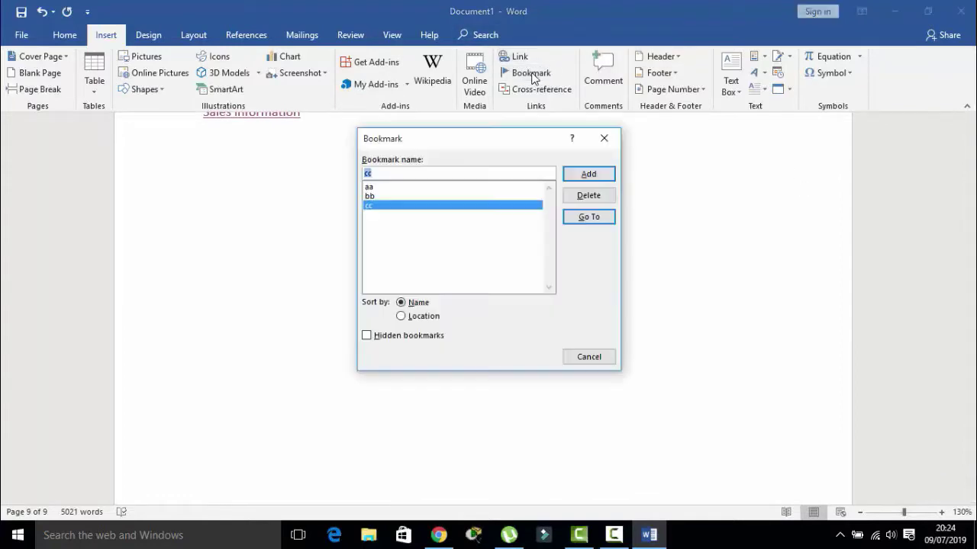
click(369, 188)
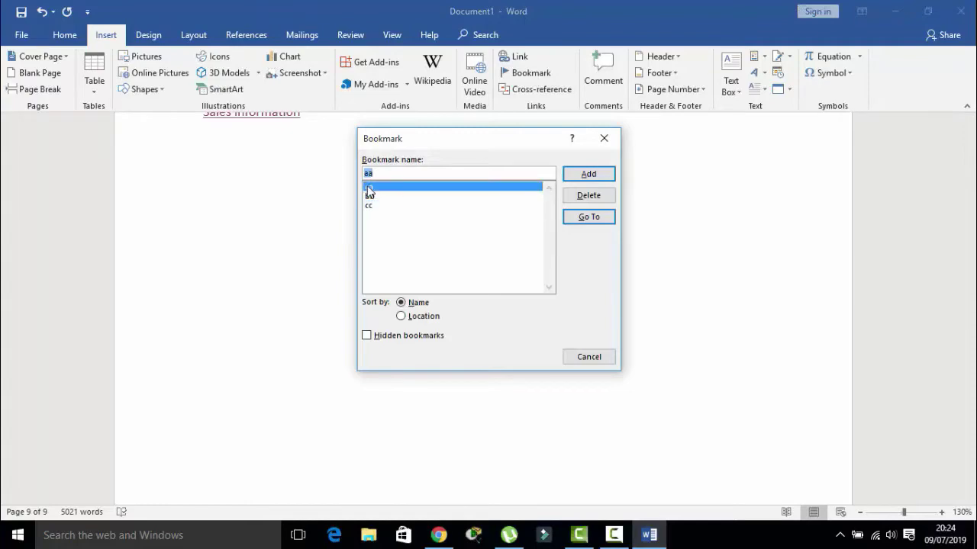
click(586, 218)
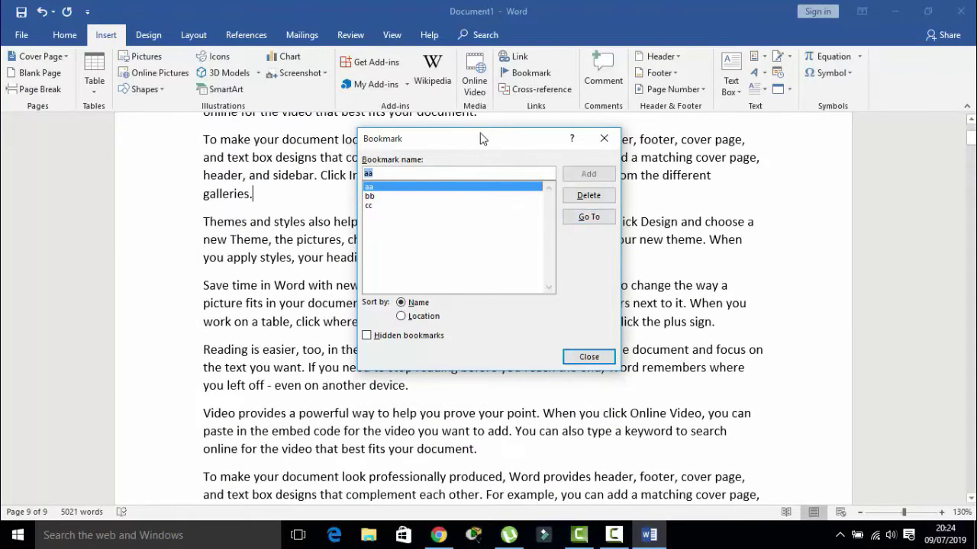
drag(480, 139, 525, 283)
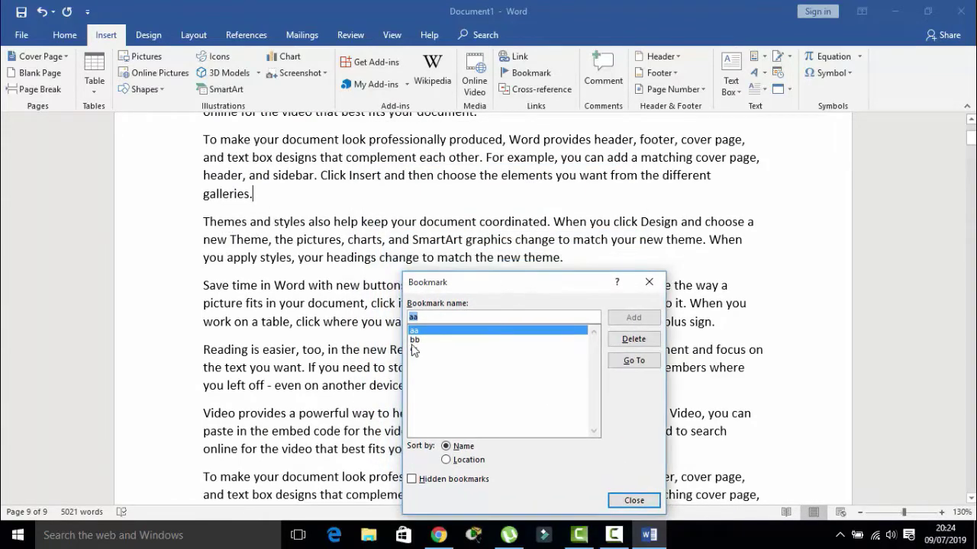
click(417, 352)
click(624, 362)
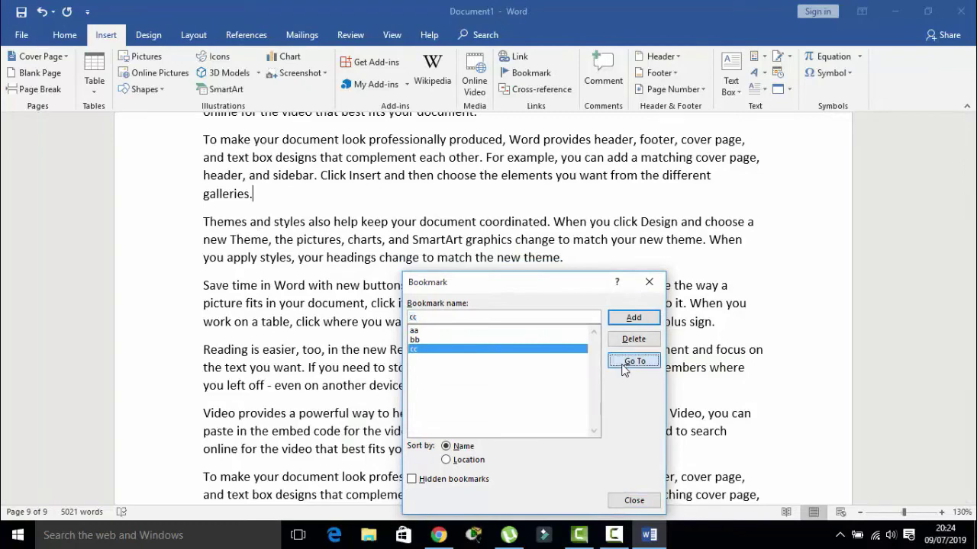
click(648, 285)
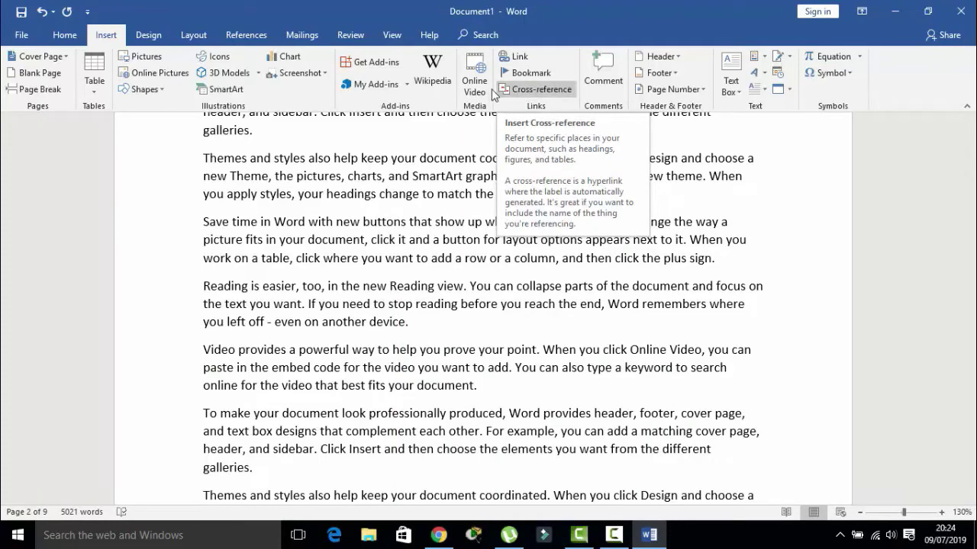
mouse_move(971, 192)
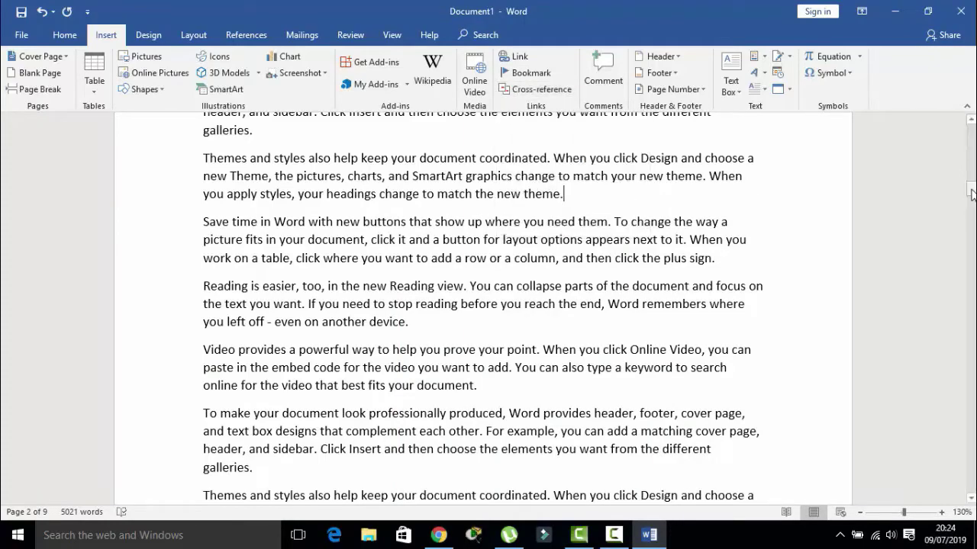
Insert a page break before "Video provides" so page 1 is left blank
drag(971, 201, 971, 150)
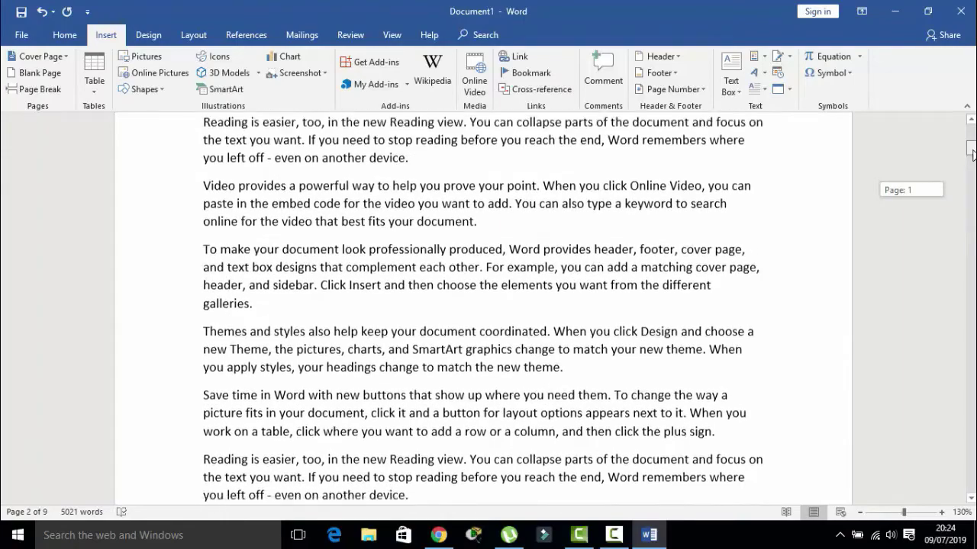
drag(970, 150, 971, 188)
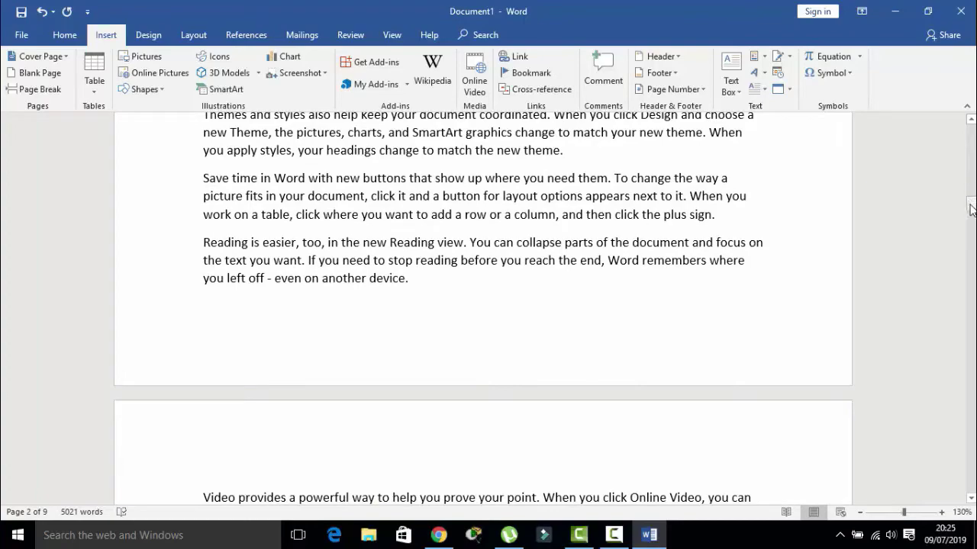
drag(971, 208, 970, 130)
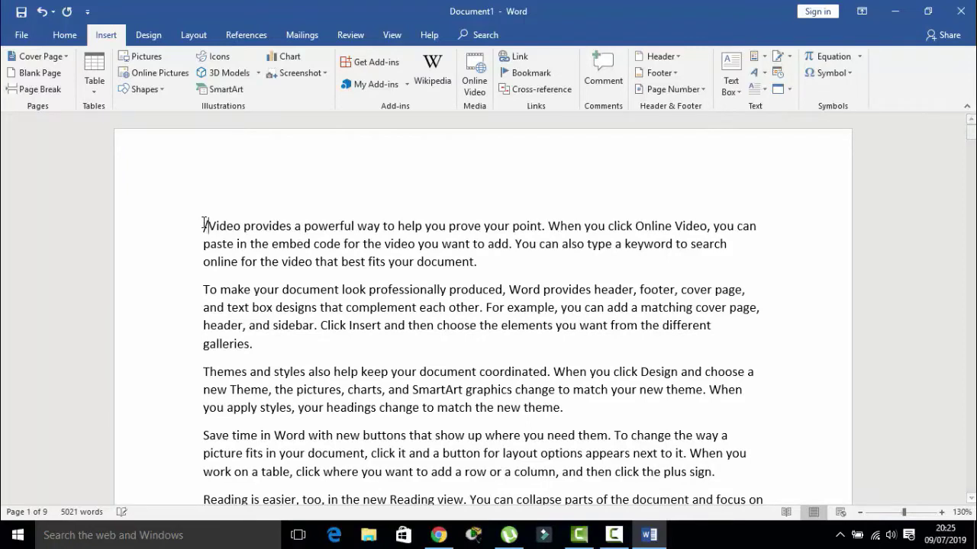
text(//////)
key(Return)
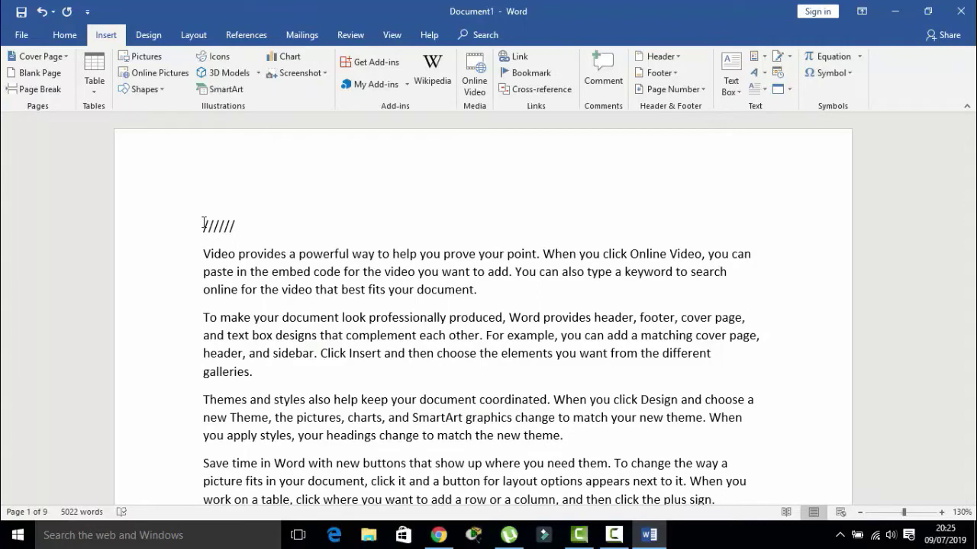
key(BackSpace)
key(BackSpace)
key(BackSpace)
key(BackSpace)
key(BackSpace)
key(BackSpace)
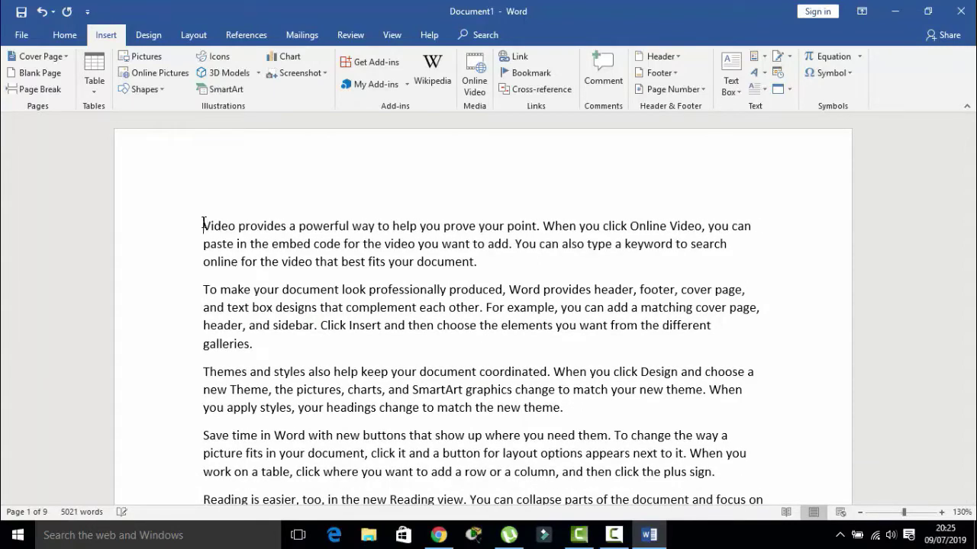
key(ctrl+Return)
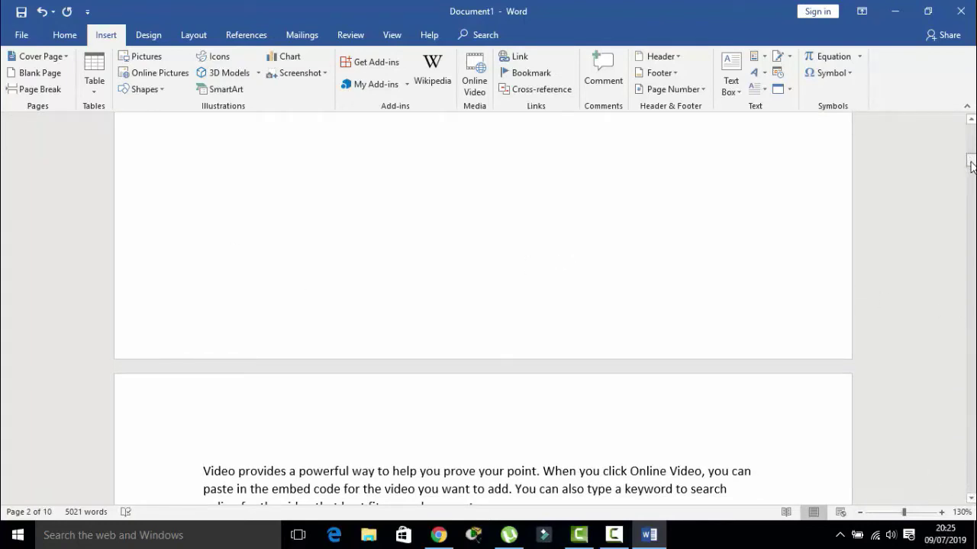
drag(971, 161, 971, 130)
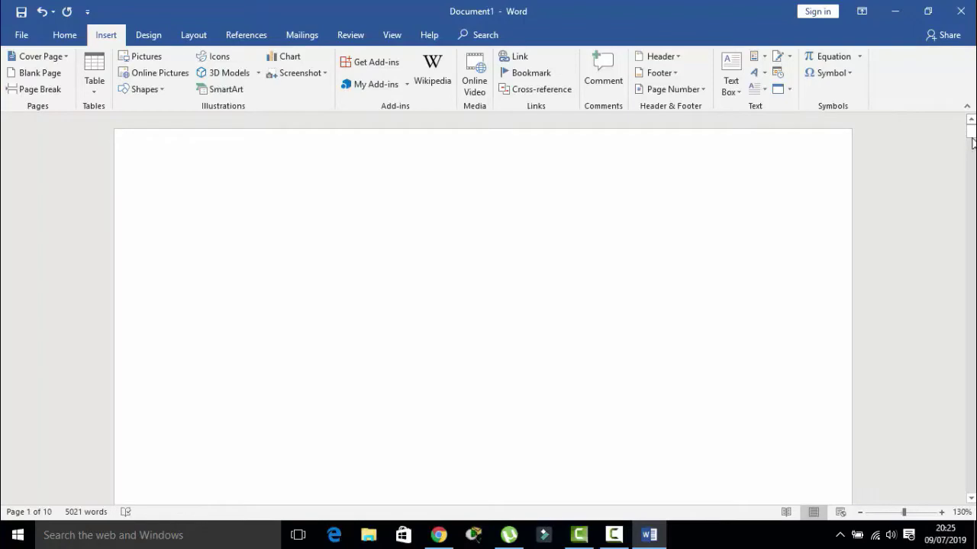
click(972, 134)
drag(972, 134, 971, 167)
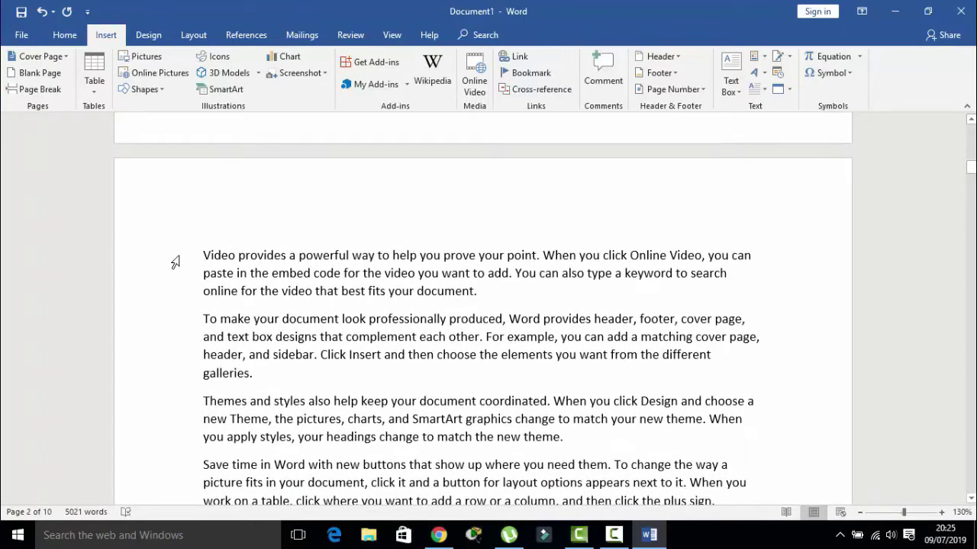
Add a "Maket info" label line above the Video paragraph
key(Return)
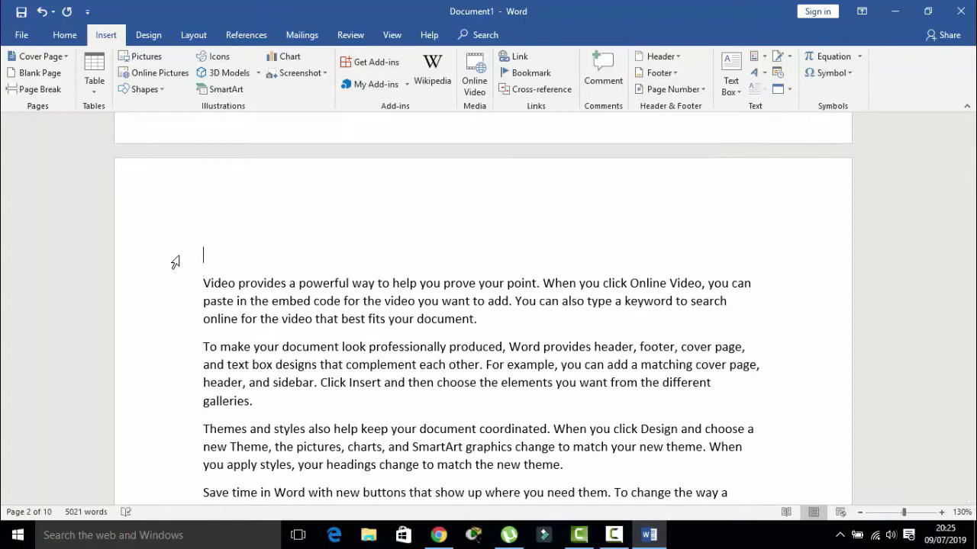
text(Mak)
text(et)
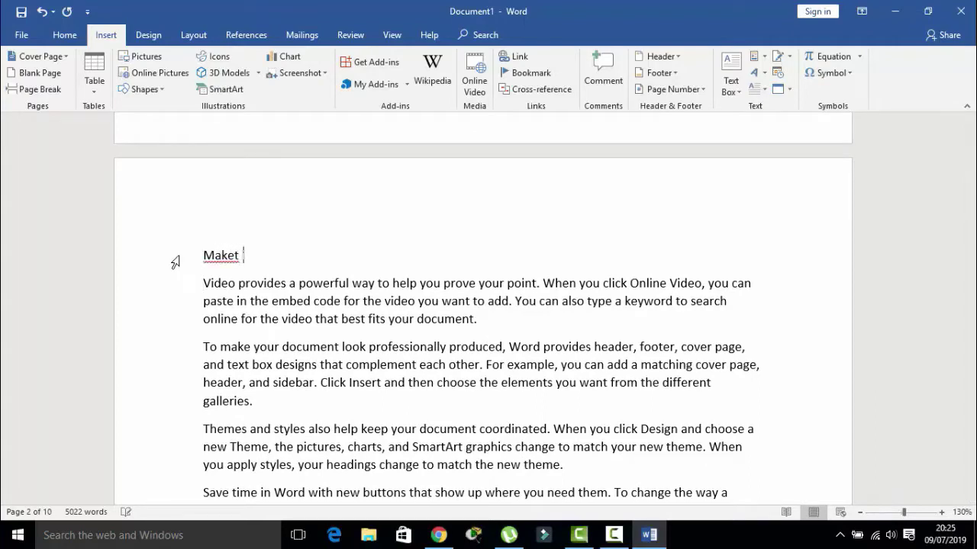
text( info)
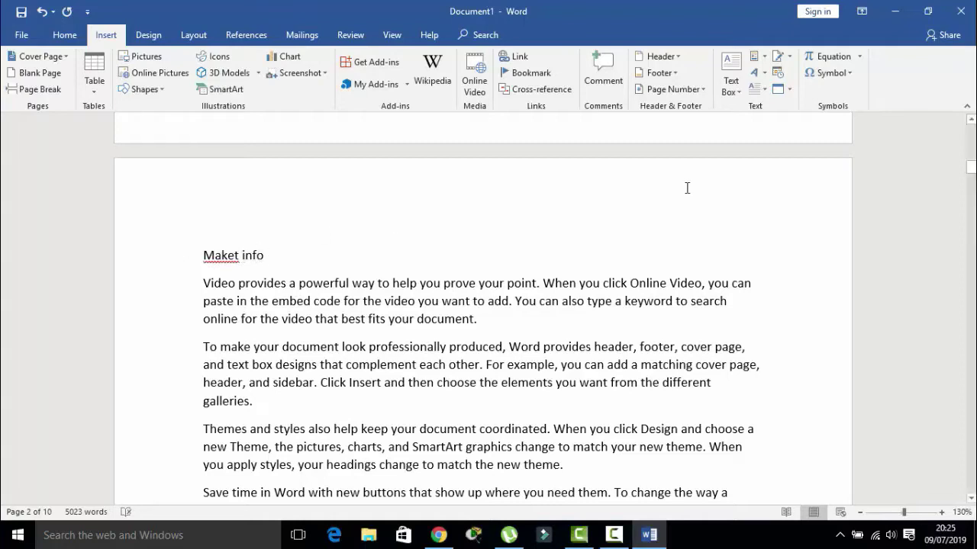
mouse_move(970, 167)
key(Down)
key(Down)
key(Down)
key(Down)
key(Down)
key(Down)
key(Down)
key(Down)
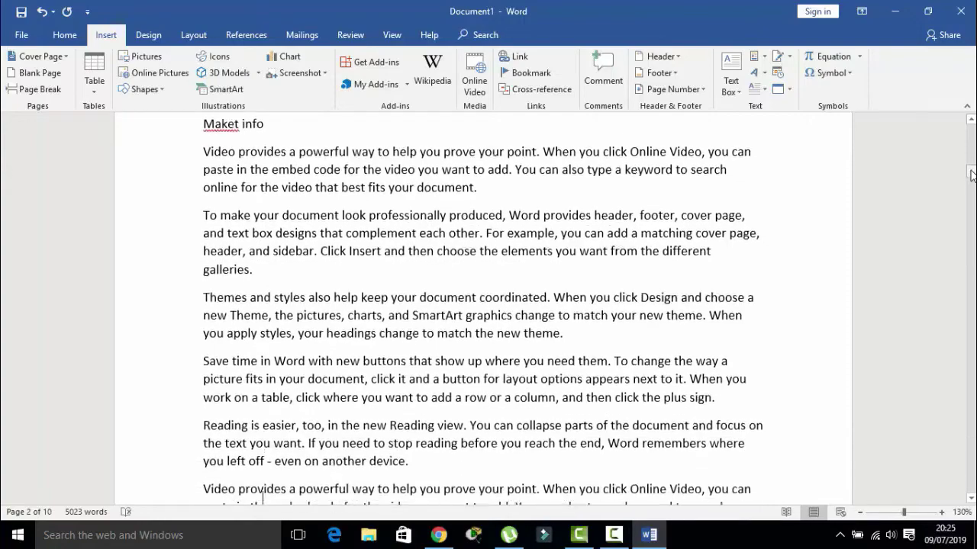
key(Down)
key(Down)
key(Down)
key(Down)
key(Down)
key(Down)
key(Down)
key(Down)
key(Down)
key(Down)
key(Down)
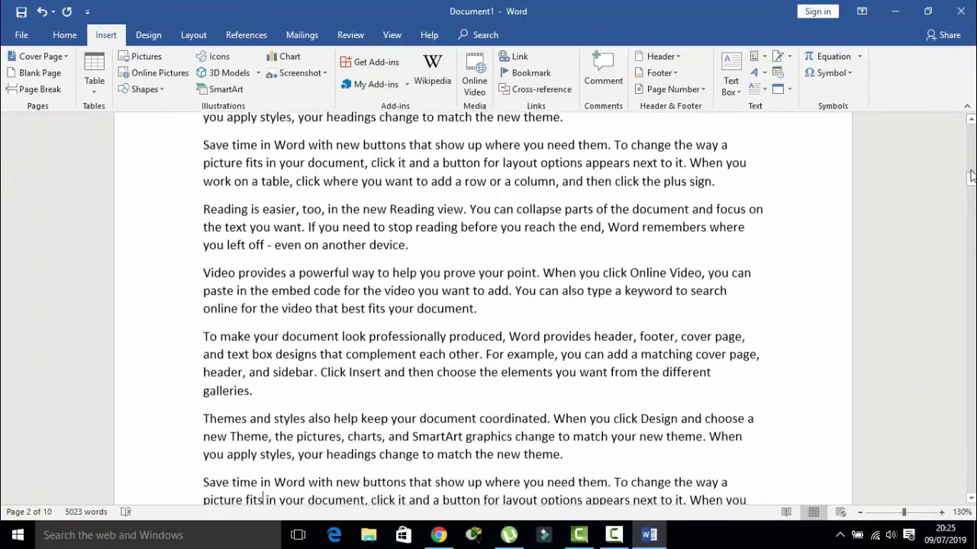
key(Down)
key(Down)
key(Down)
Start Themes and styles on a new page with a "Rules" label above it
key(ctrl+Return)
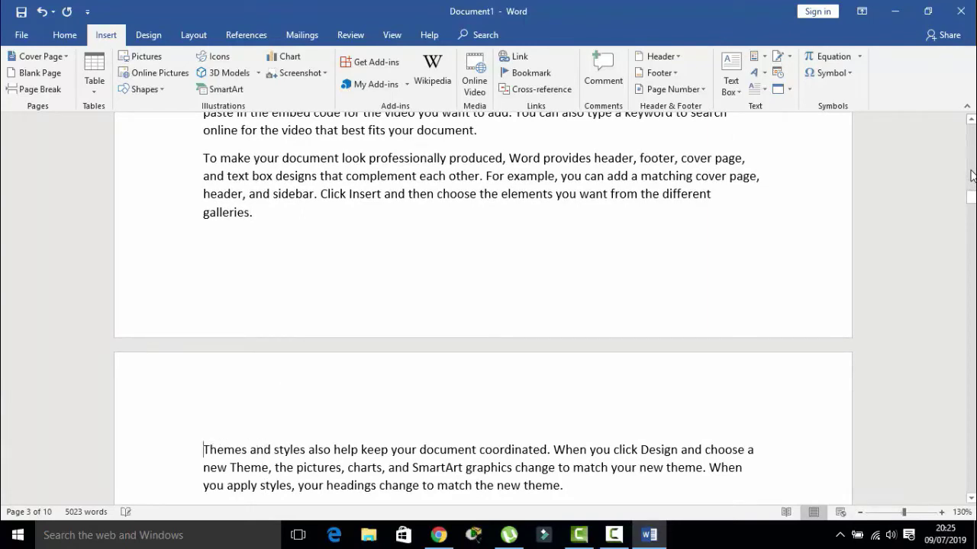
key(Return)
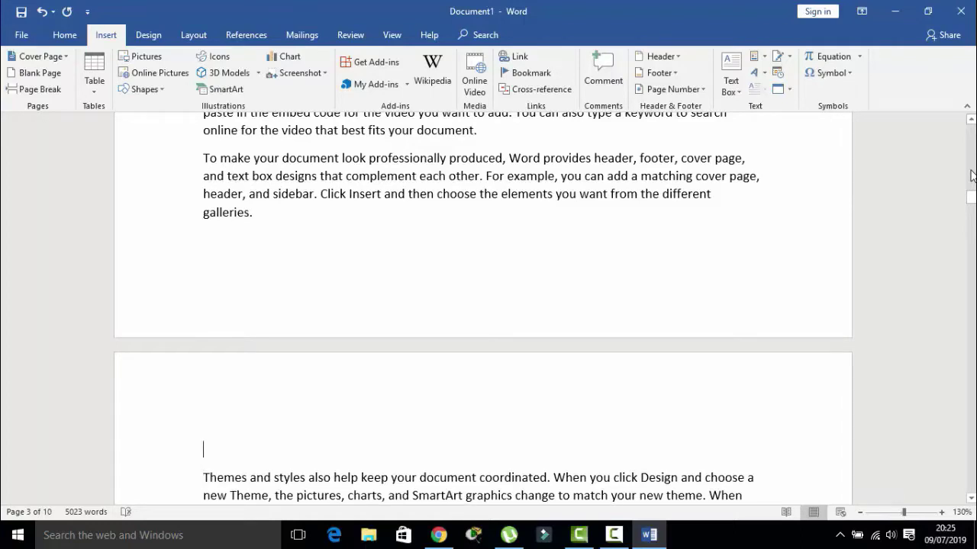
text(Rul)
text(es)
Add a "holidays" label above the "Reading is easier" paragraph
key(Down)
key(Down)
key(Down)
key(Down)
key(Down)
key(Down)
key(Down)
key(Down)
key(Down)
key(Down)
key(Down)
key(Down)
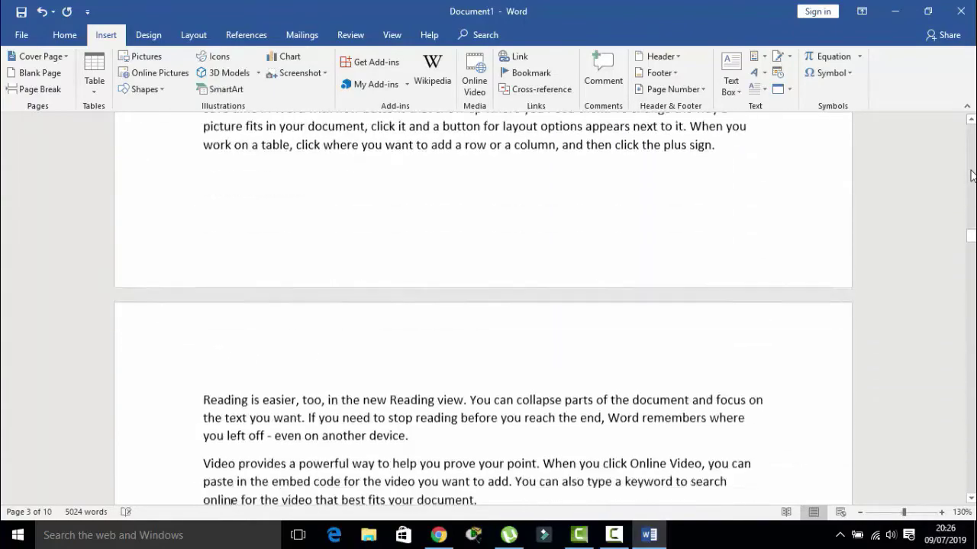
key(Down)
key(Up)
key(Up)
key(Up)
key(Up)
key(Up)
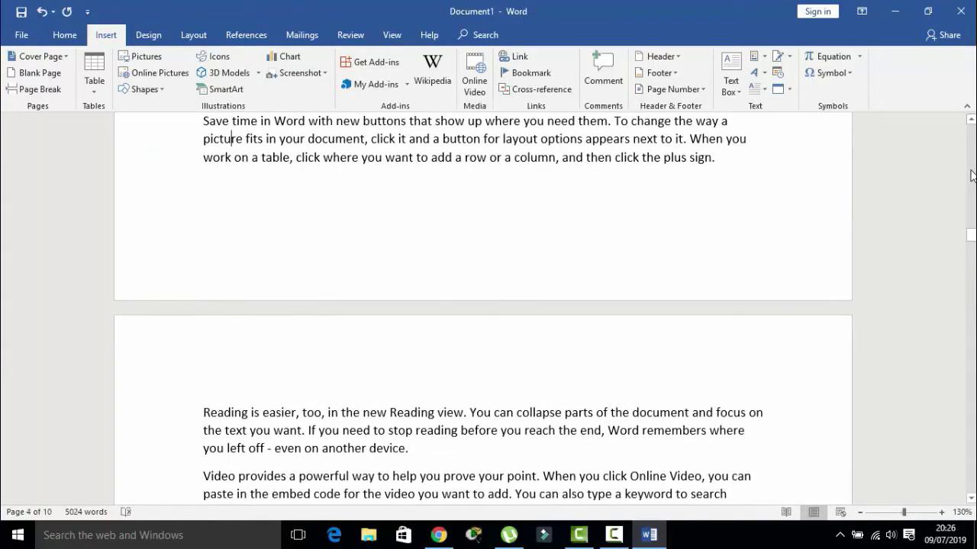
key(Up)
key(Up)
key(Down)
key(Return)
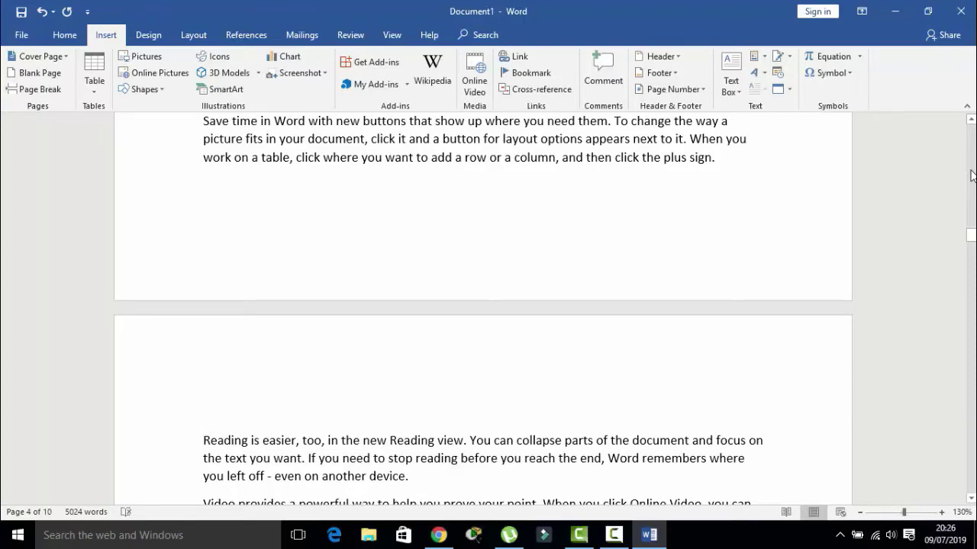
text(holida)
text(ys)
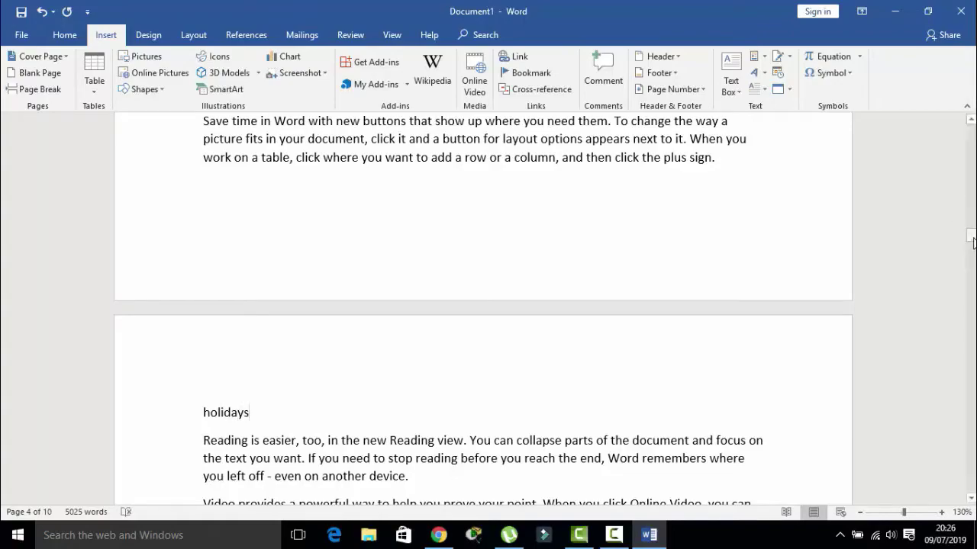
drag(971, 239, 967, 168)
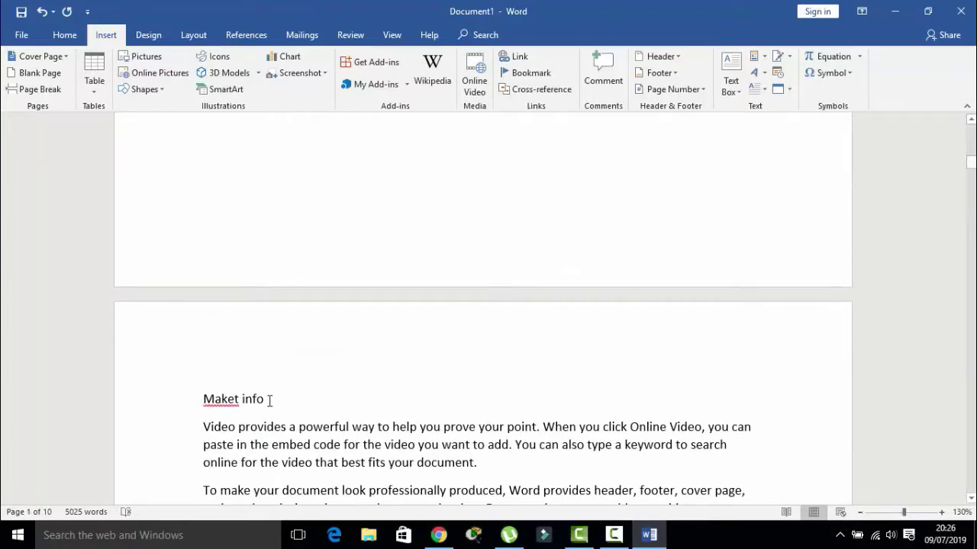
Apply Heading 1 to Maket info from the Styles gallery, then to Rules and holidays with Ctrl+Alt+1
drag(270, 400, 215, 402)
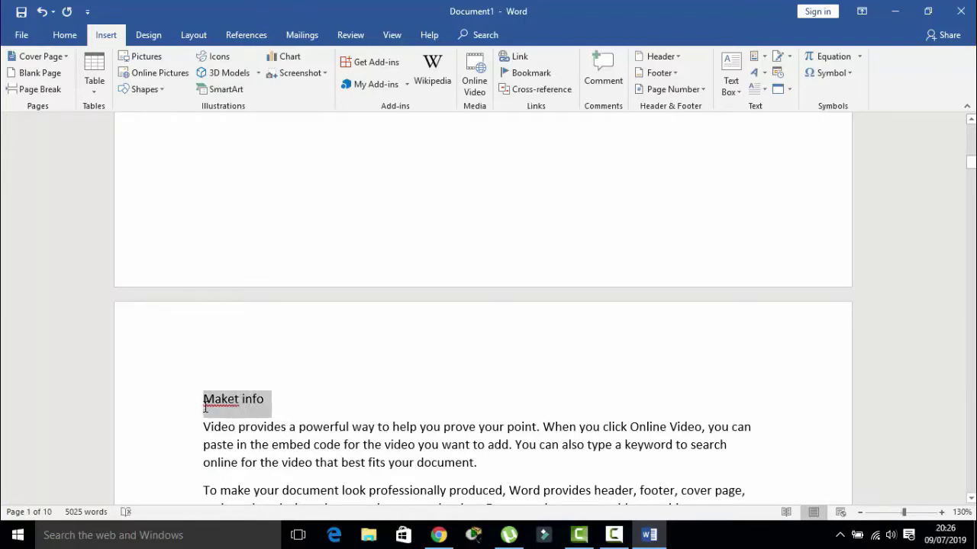
click(67, 36)
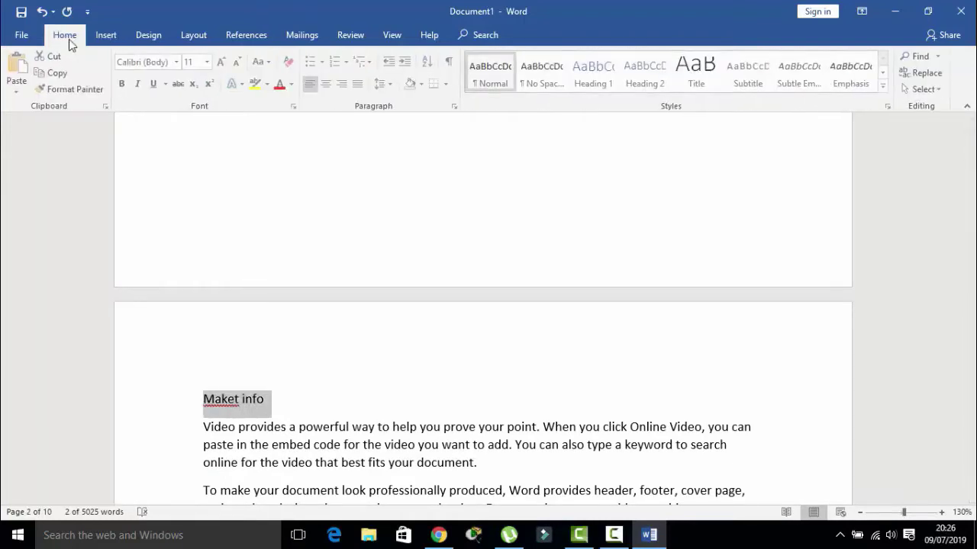
click(596, 83)
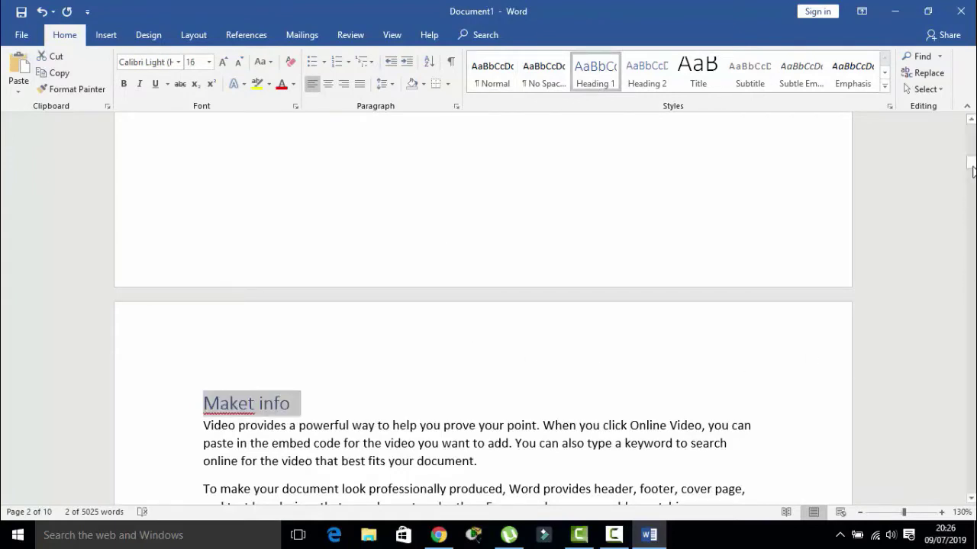
drag(972, 163, 971, 222)
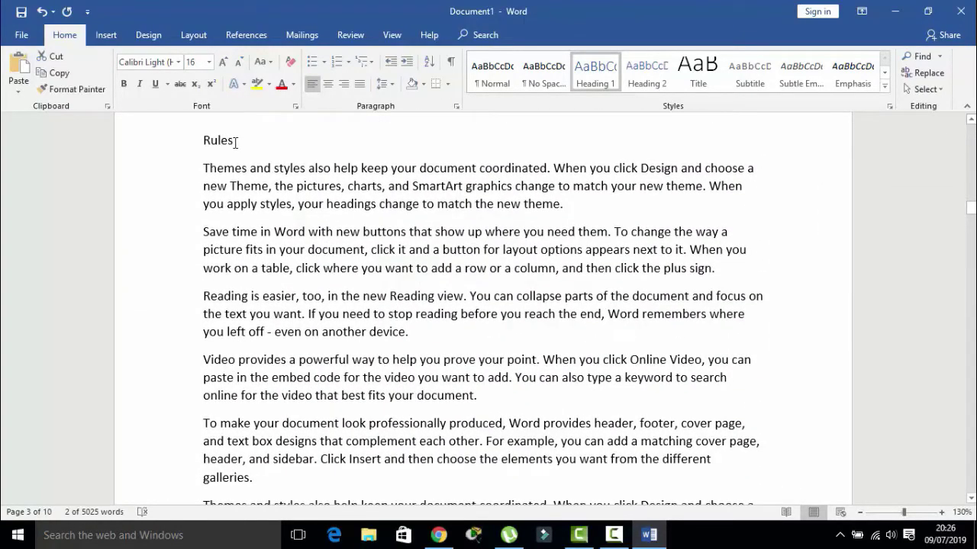
drag(236, 143, 204, 143)
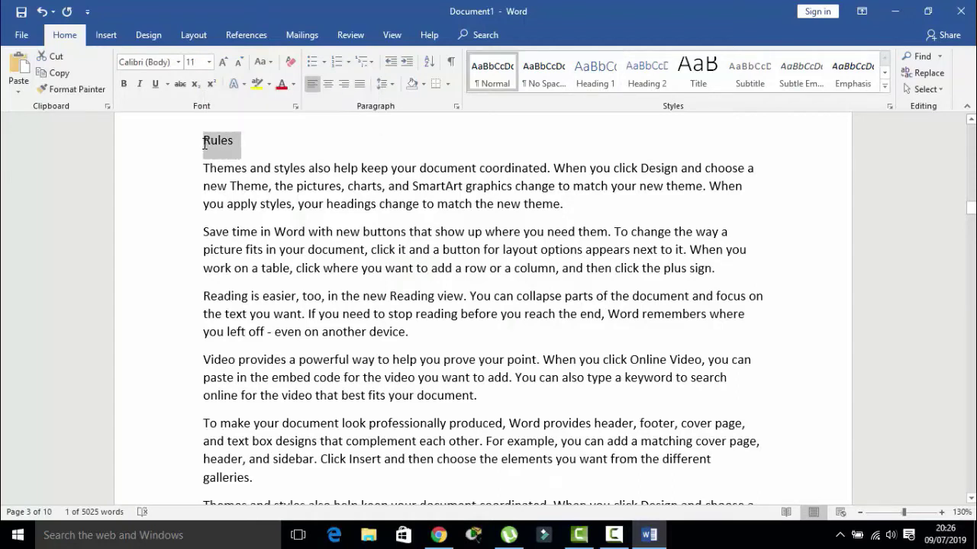
key(ctrl+alt+1)
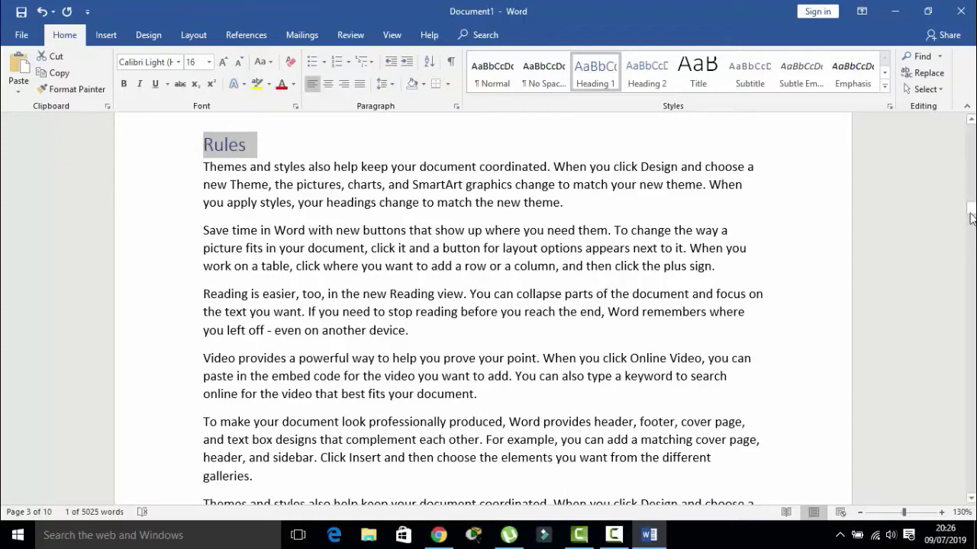
mouse_move(971, 212)
mouse_down()
mouse_move(971, 264)
mouse_move(967, 245)
mouse_up()
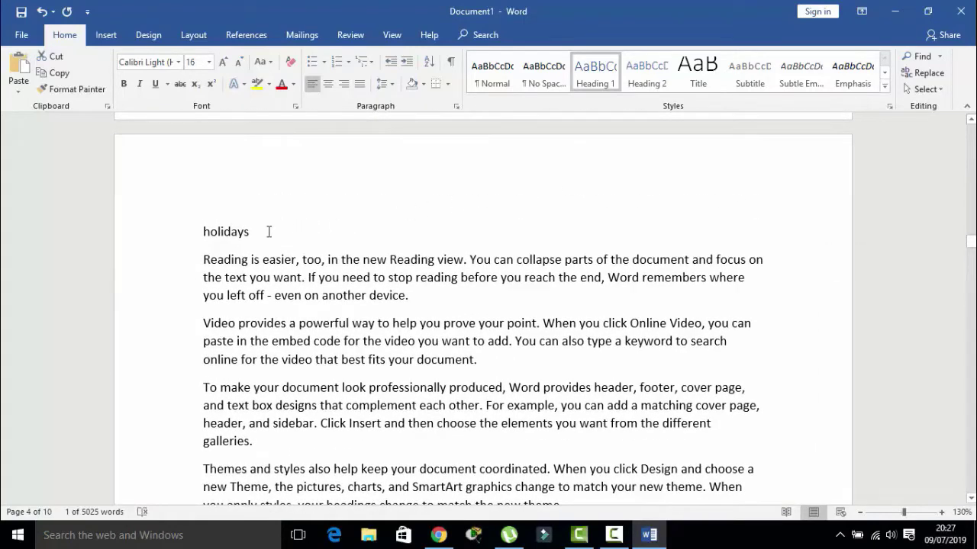
click(180, 246)
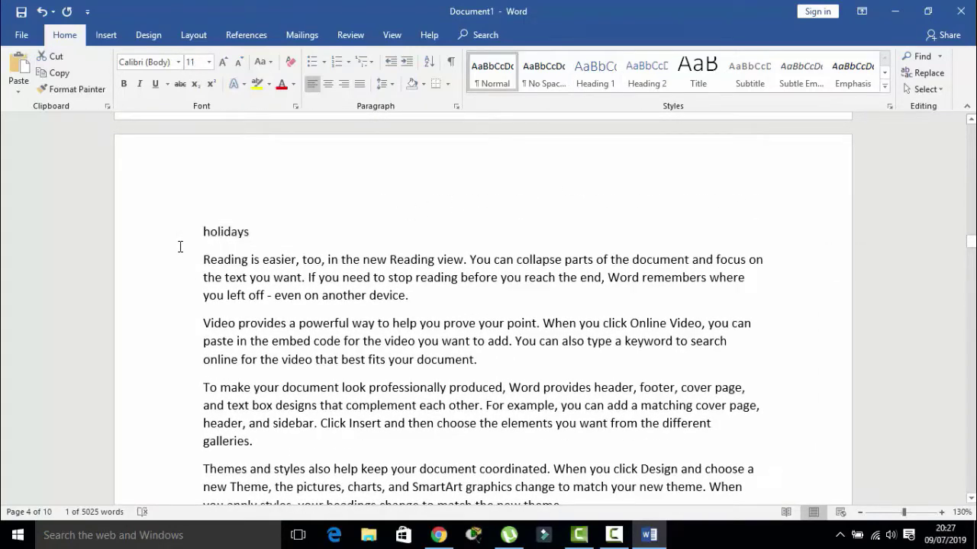
key(ctrl+alt+1)
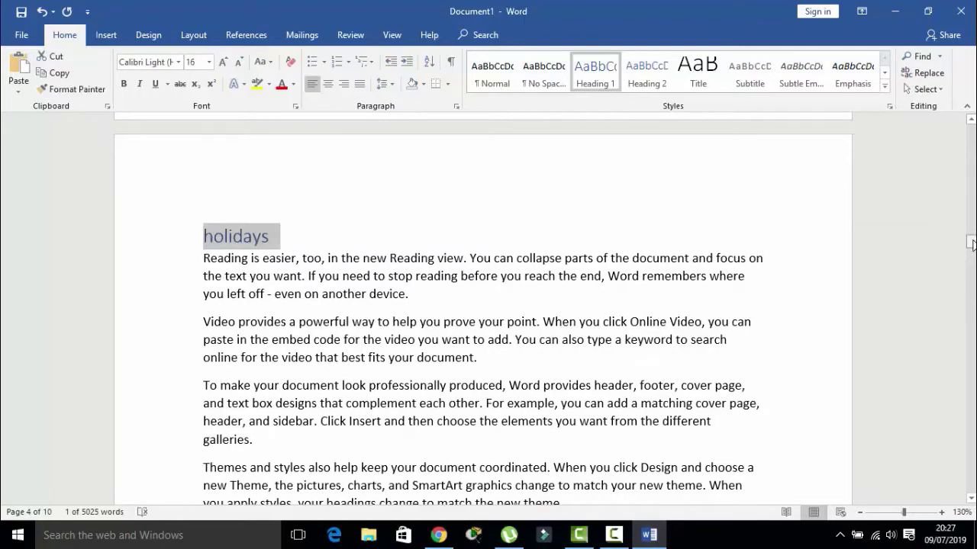
Type "Headings", a tab, then "page number" on the first line of page 1
drag(970, 241, 971, 139)
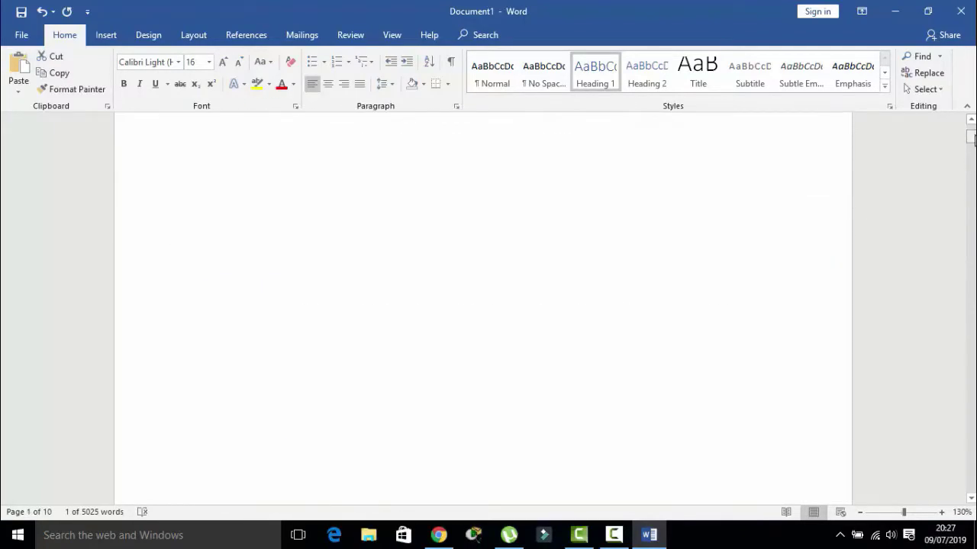
click(971, 136)
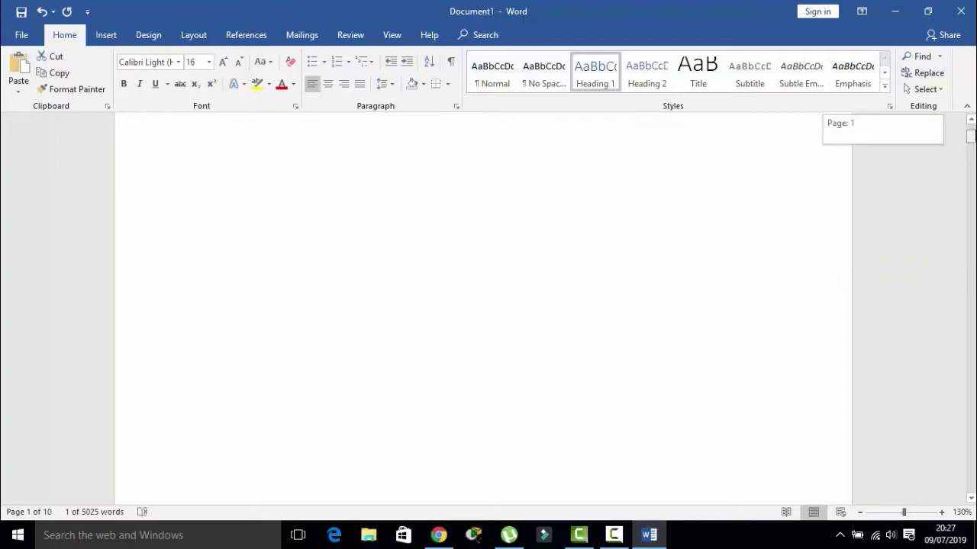
drag(970, 136, 970, 127)
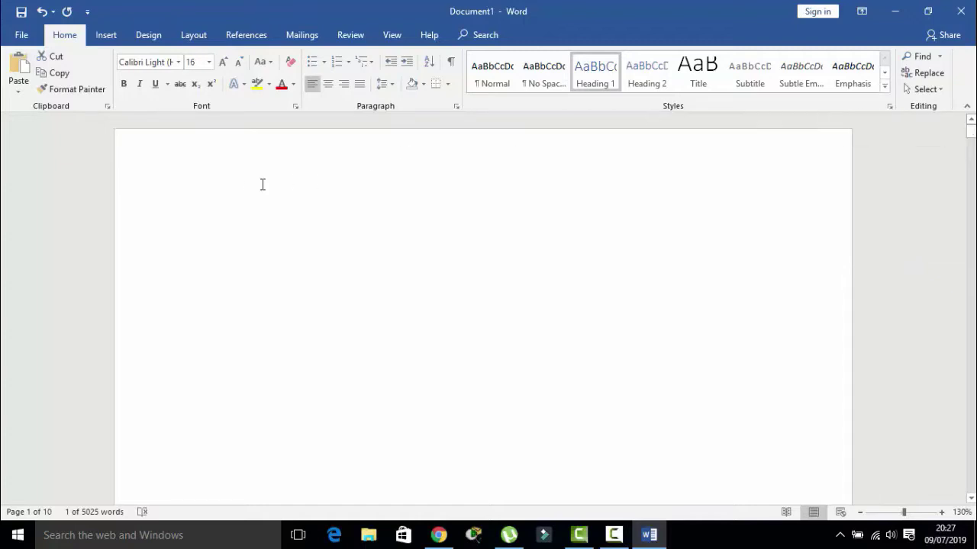
click(234, 197)
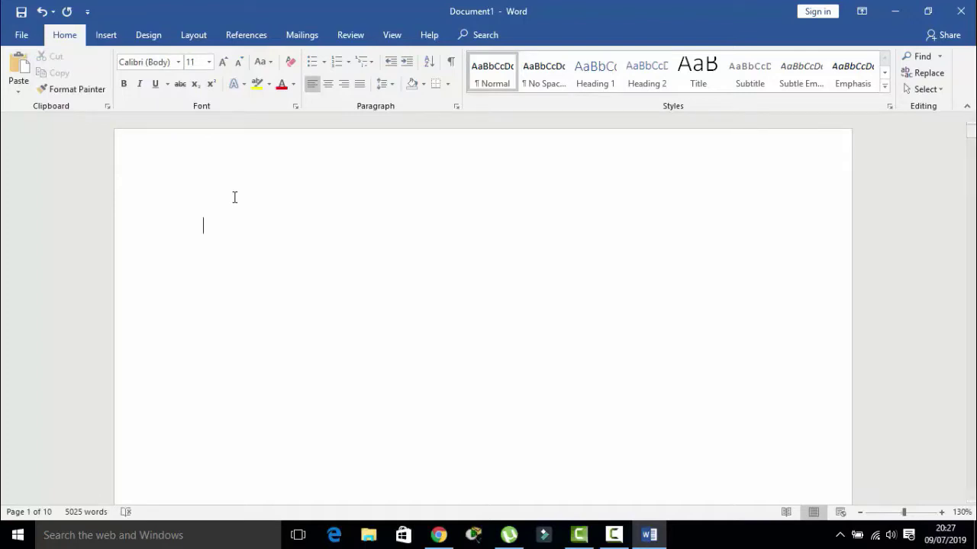
text(Head)
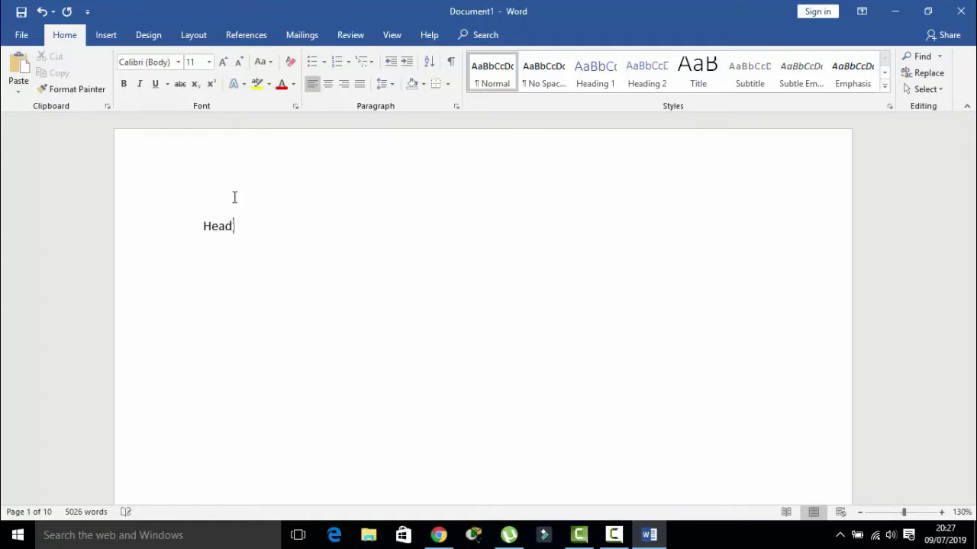
text(in)
key(Tab)
key(Tab)
text(ge )
text(numb)
text(er)
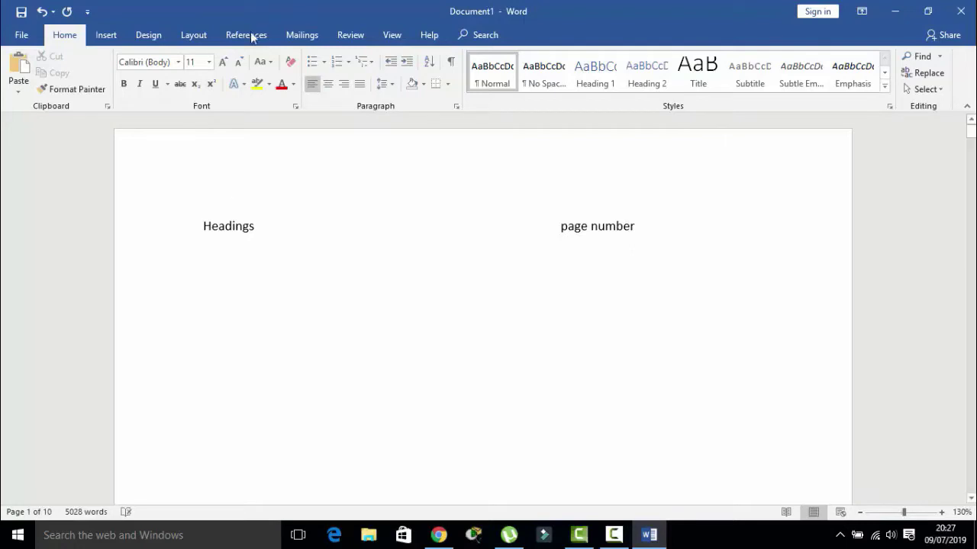
Insert a heading-text cross-reference to Maket info below Headings, undo the duplicate, and tab over
click(106, 35)
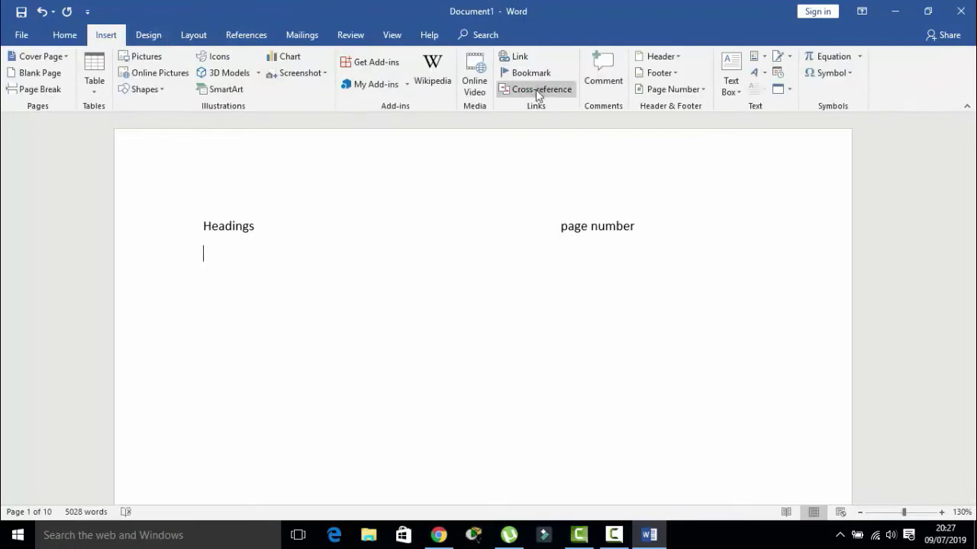
click(535, 90)
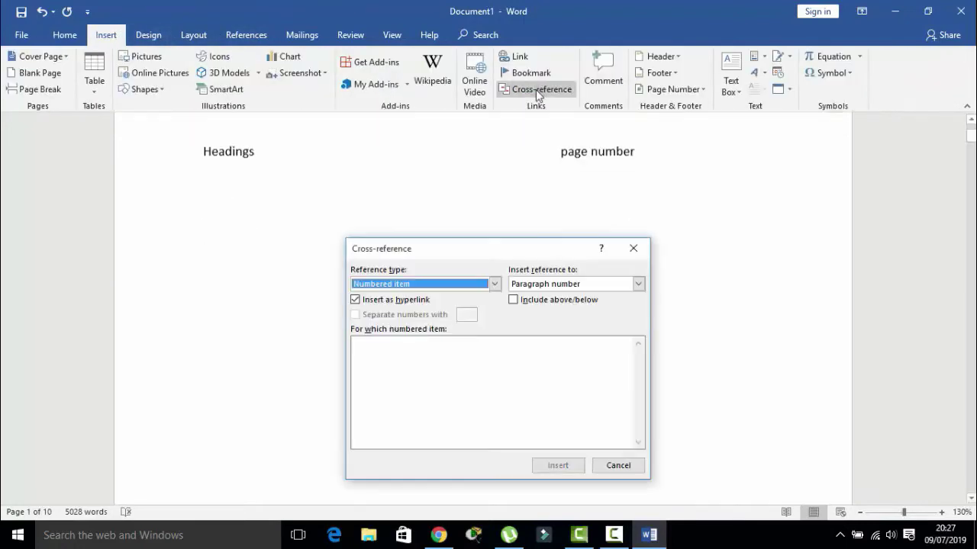
click(495, 283)
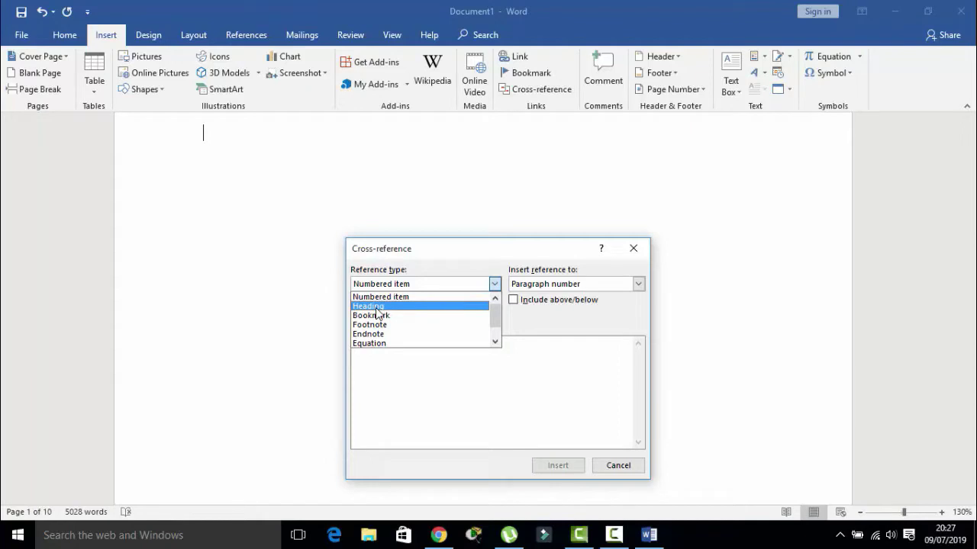
click(376, 307)
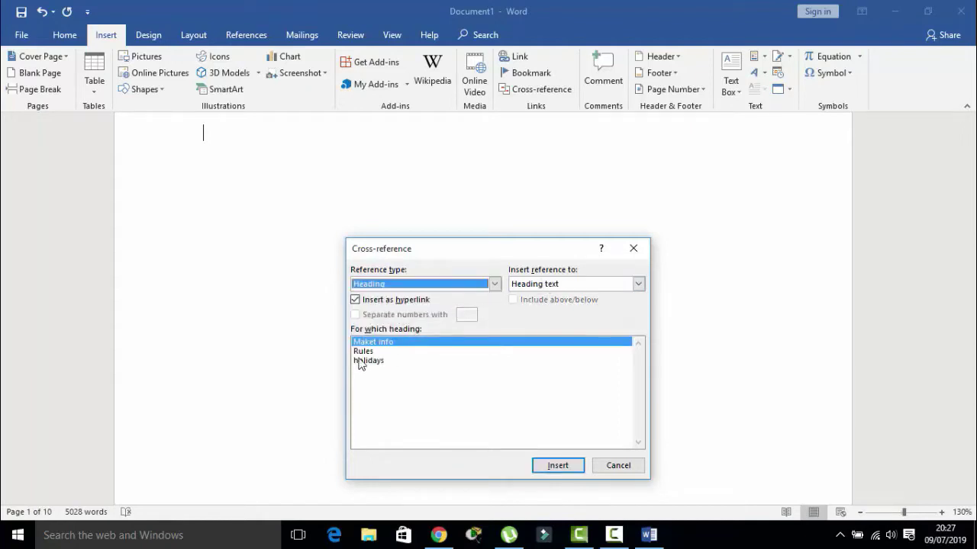
click(556, 467)
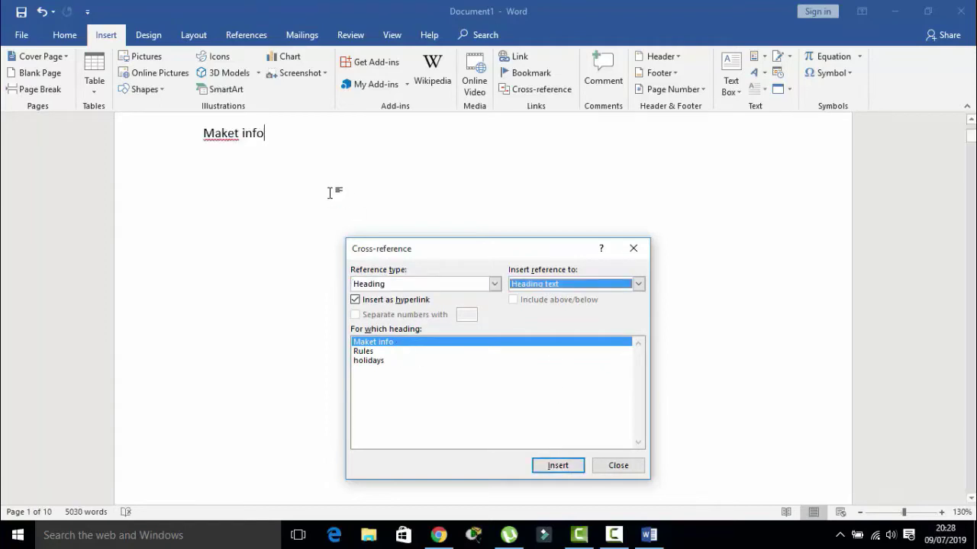
key(Return)
key(alt+Down)
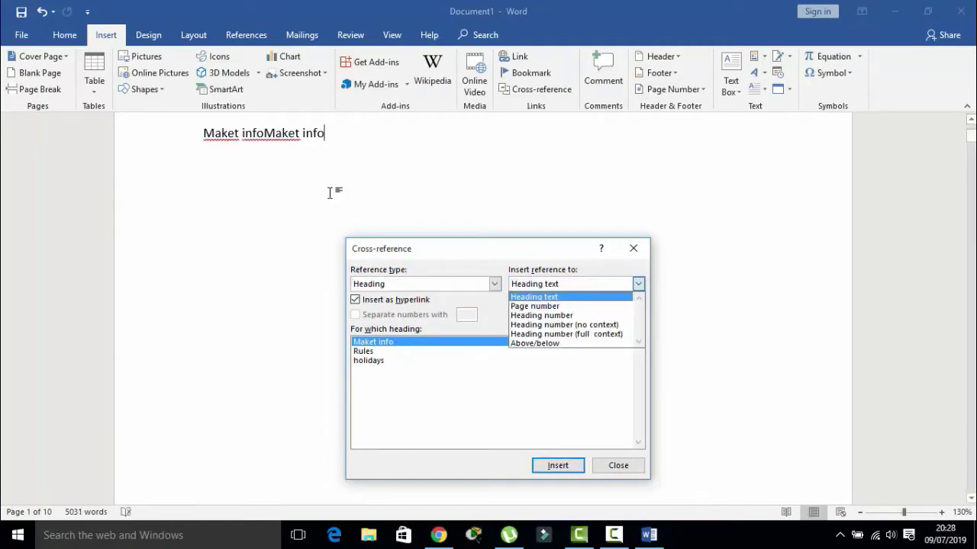
click(605, 467)
click(604, 467)
key(ctrl+z)
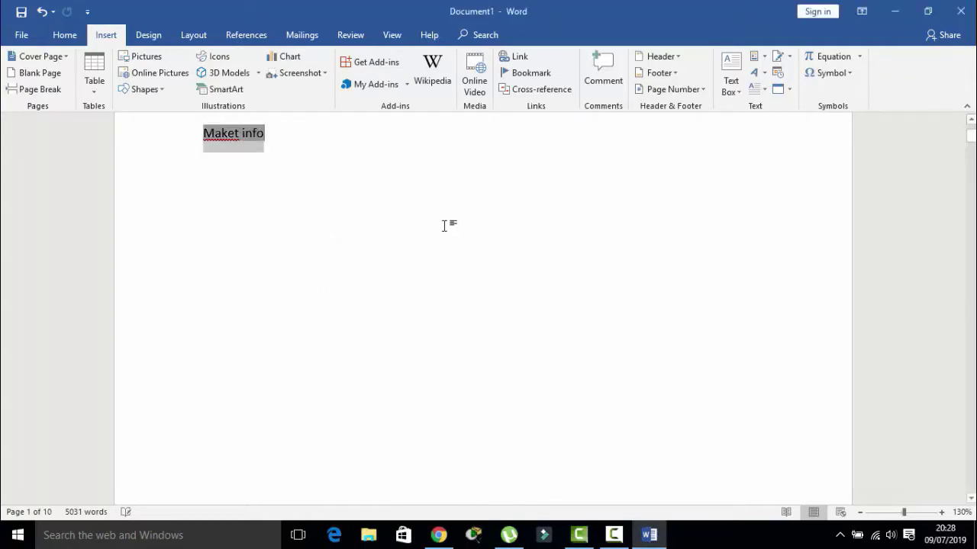
key(Right)
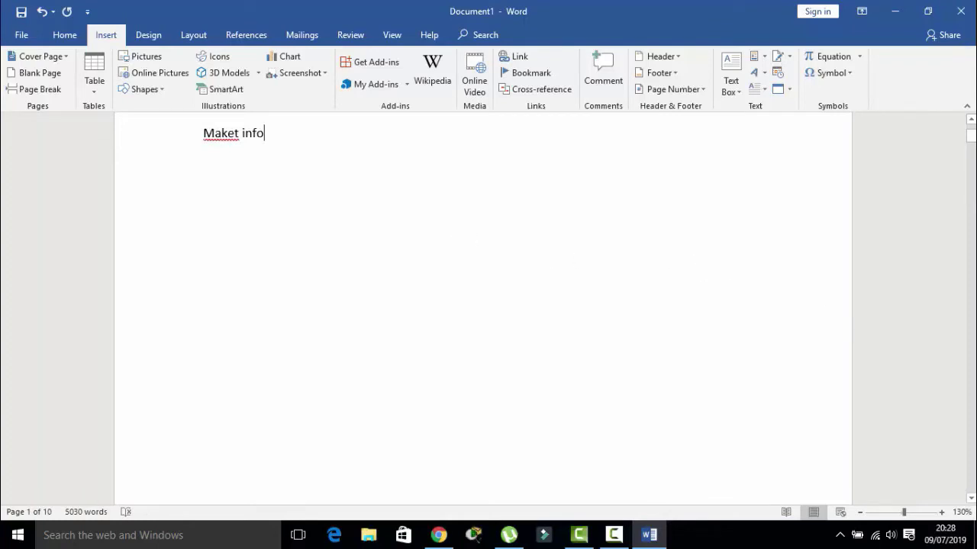
drag(970, 136, 940, 126)
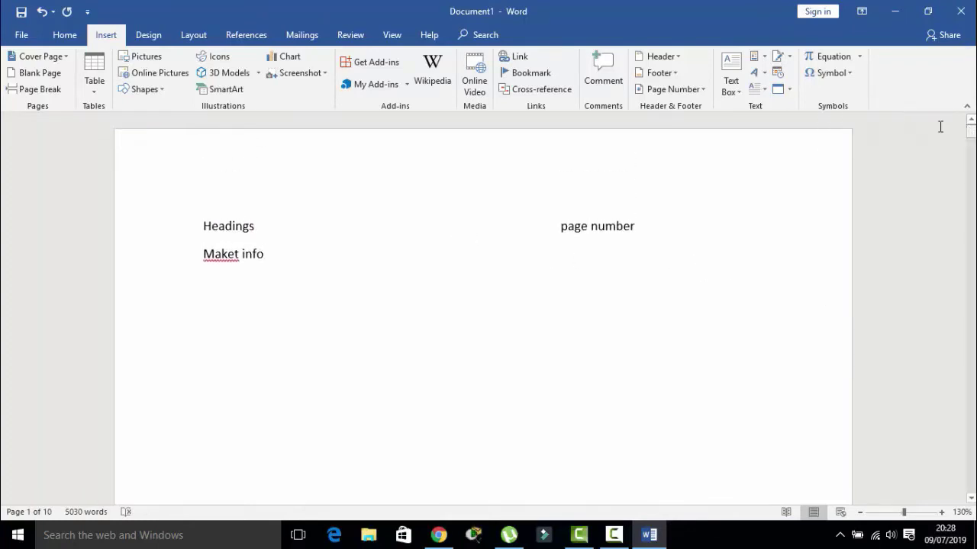
key(Tab)
key(Tab)
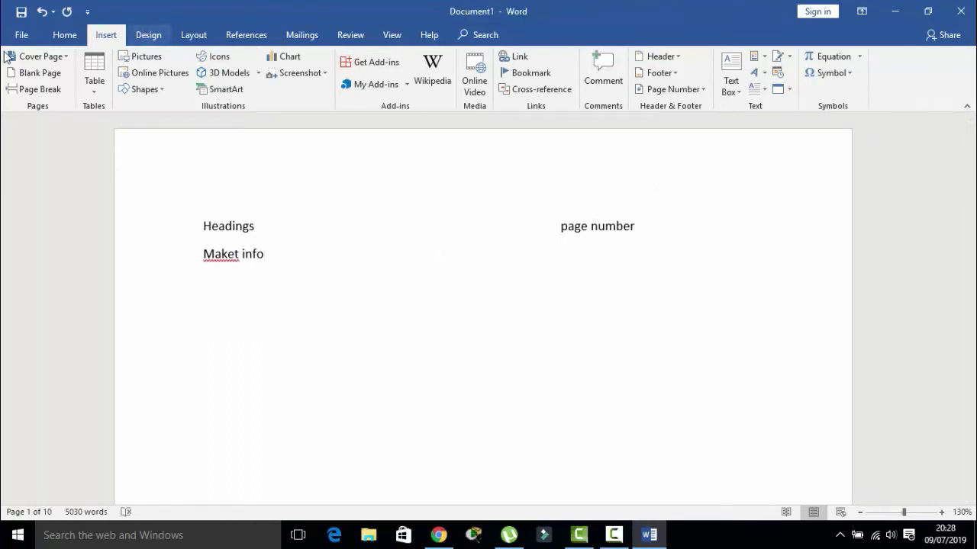
Insert the Maket info page-number cross-reference (2) and start a new line
click(147, 36)
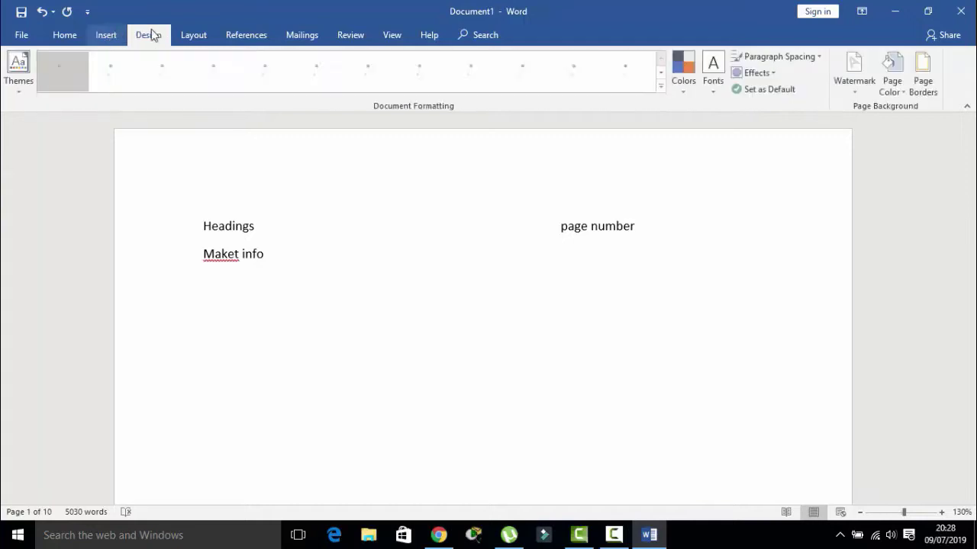
click(108, 38)
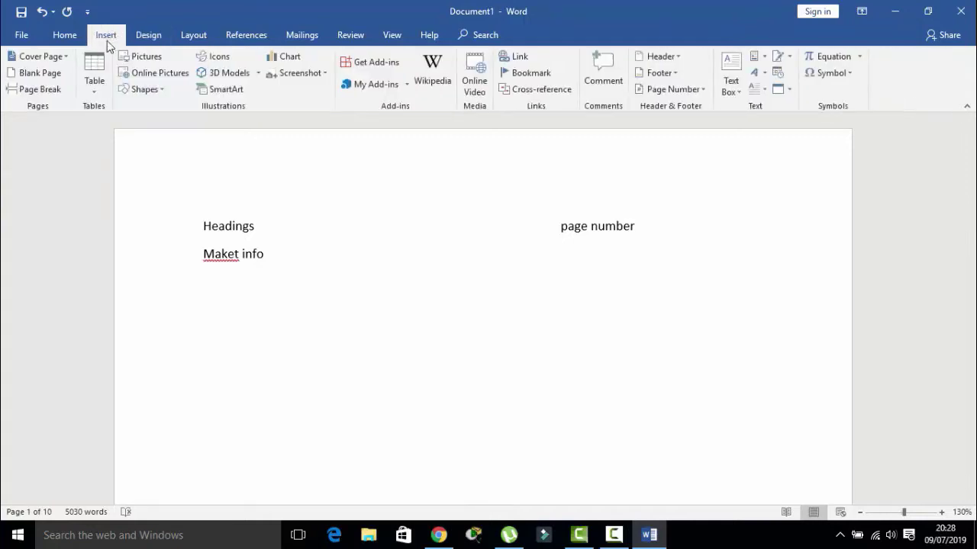
click(523, 90)
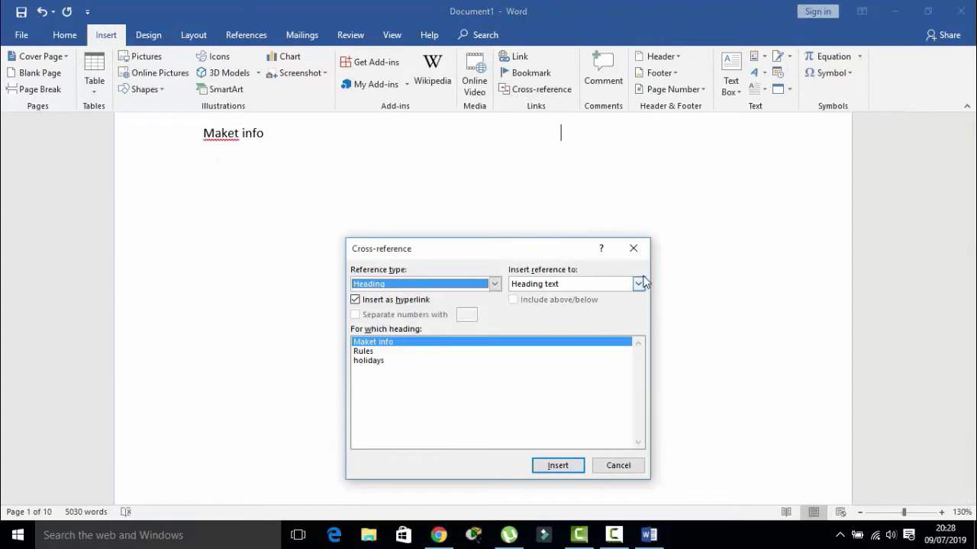
click(639, 284)
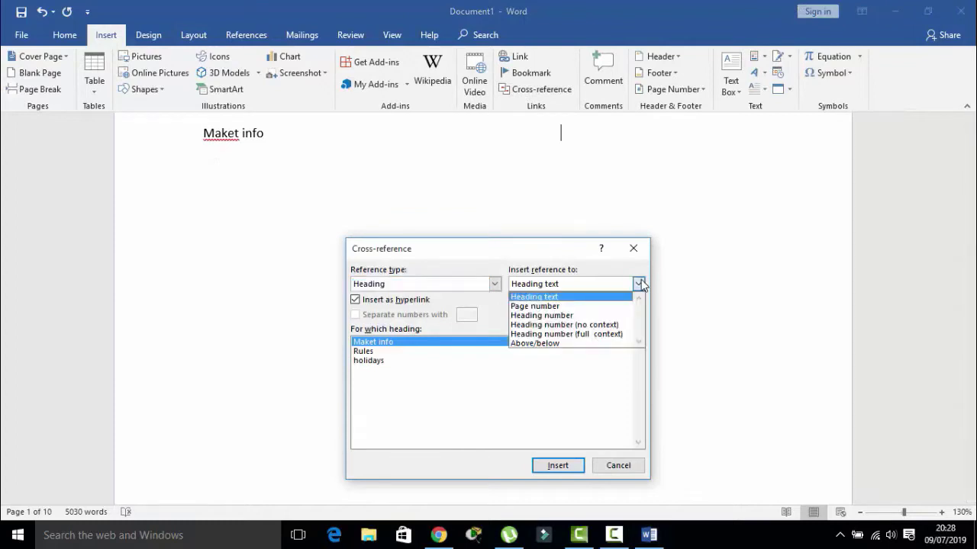
click(568, 306)
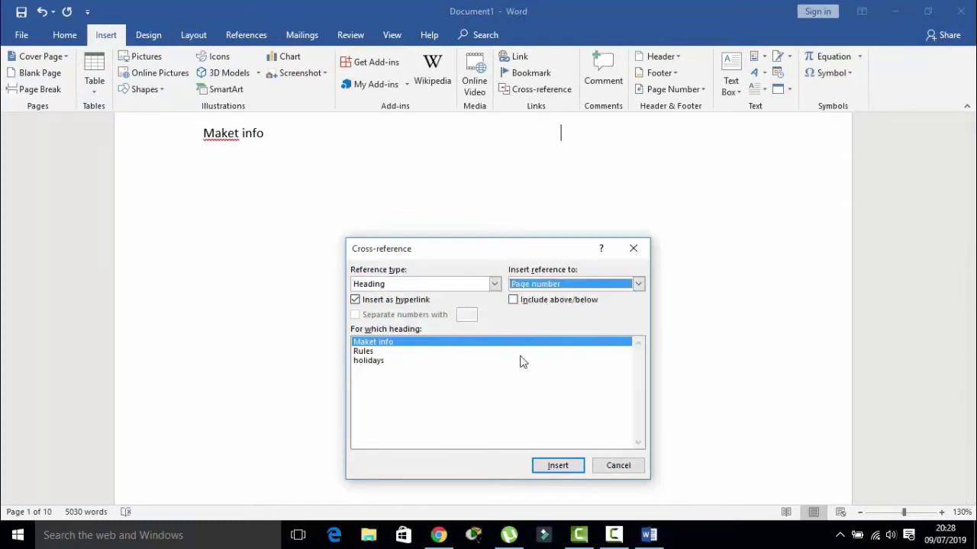
click(556, 465)
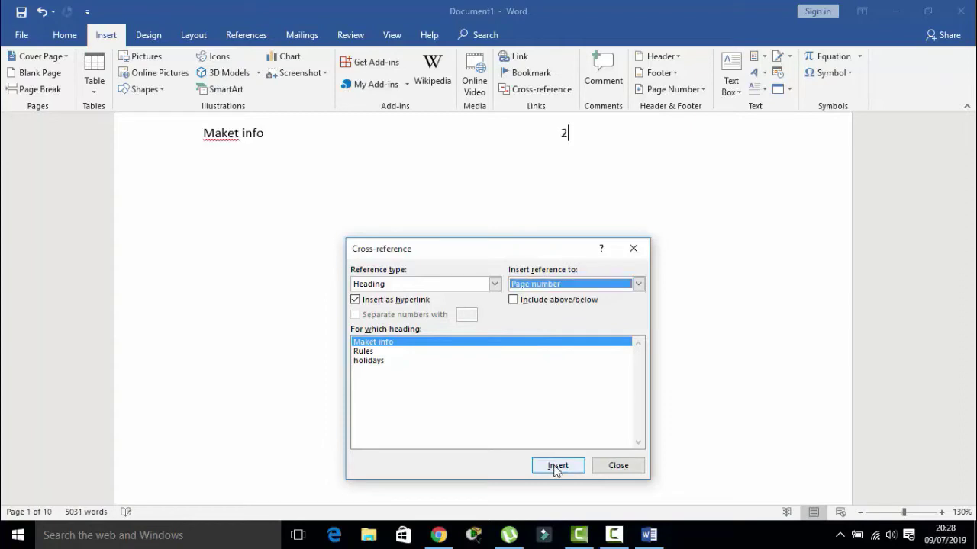
click(618, 465)
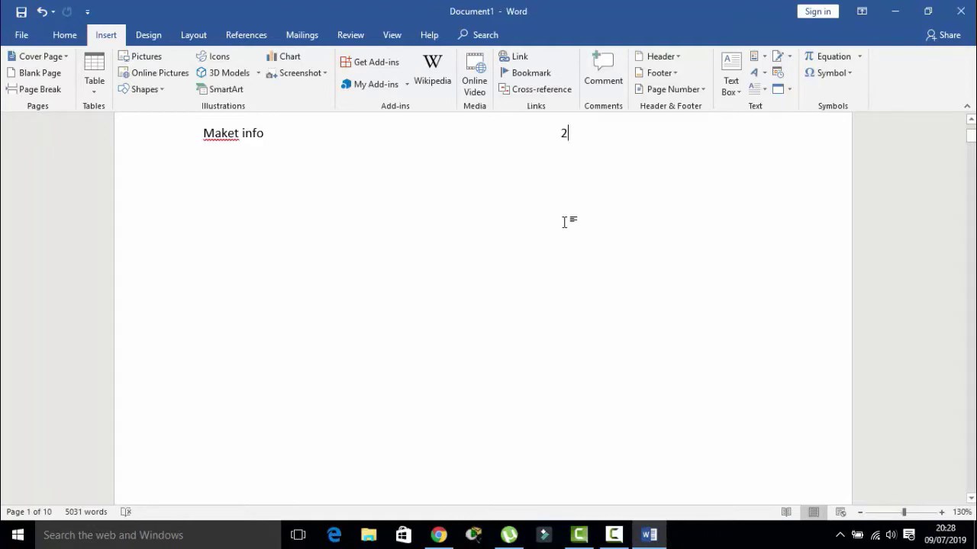
key(Return)
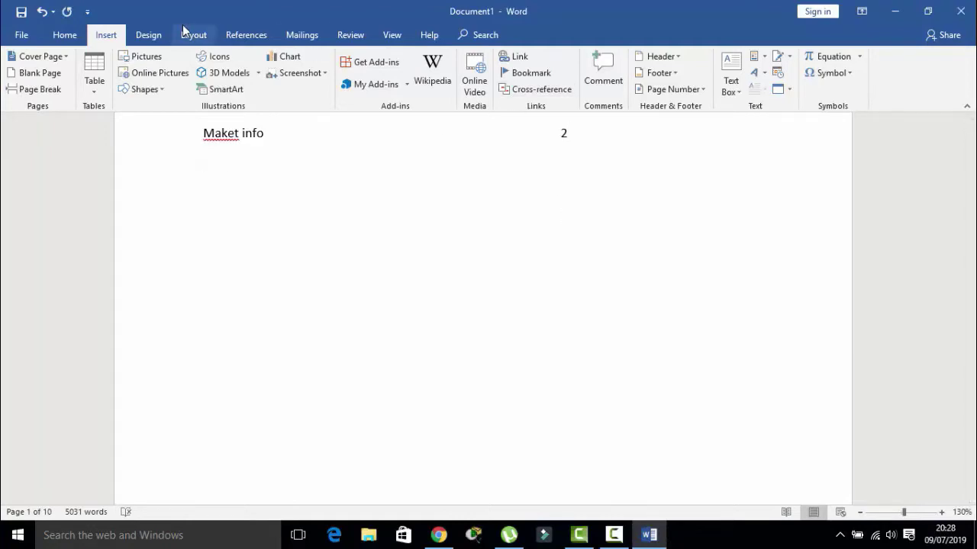
Insert the Rules heading's page-number cross-reference, showing 3
click(527, 89)
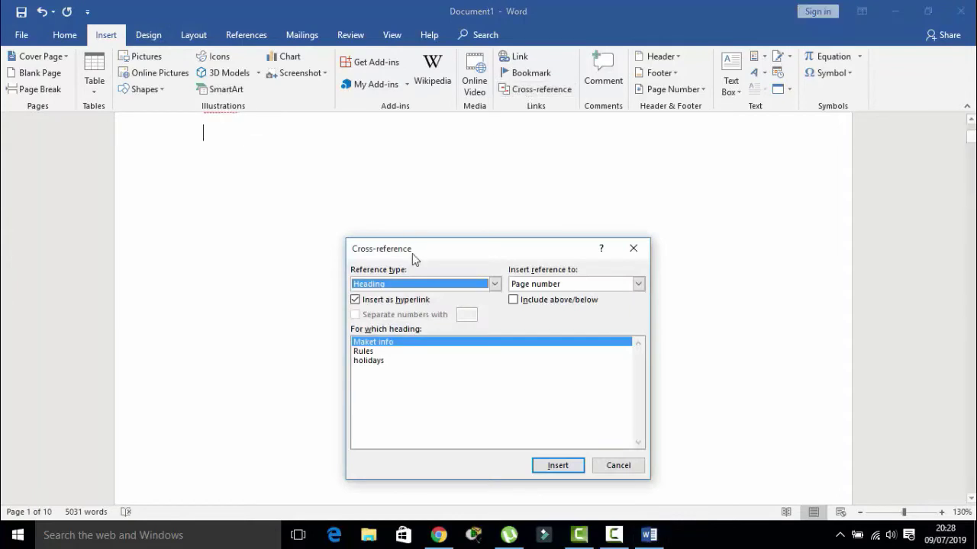
click(365, 351)
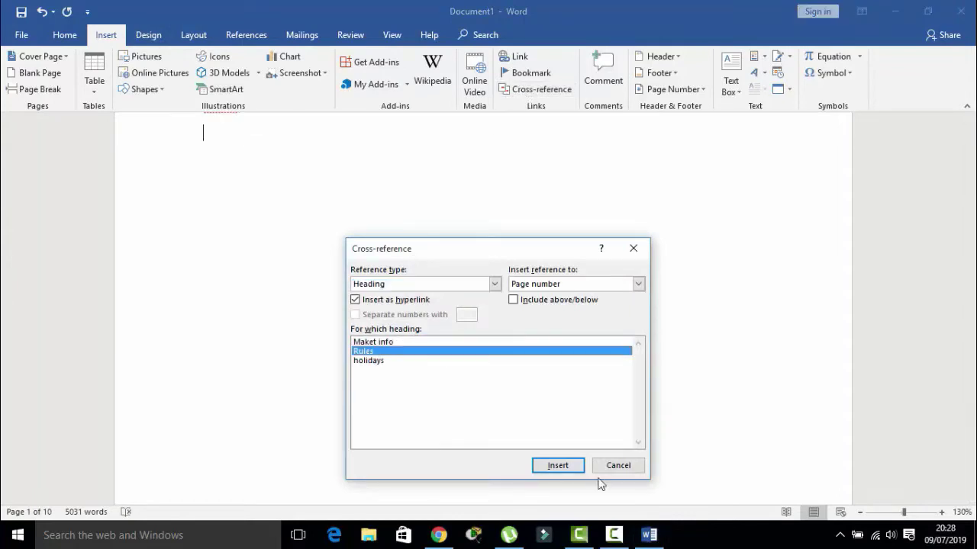
click(546, 467)
click(605, 467)
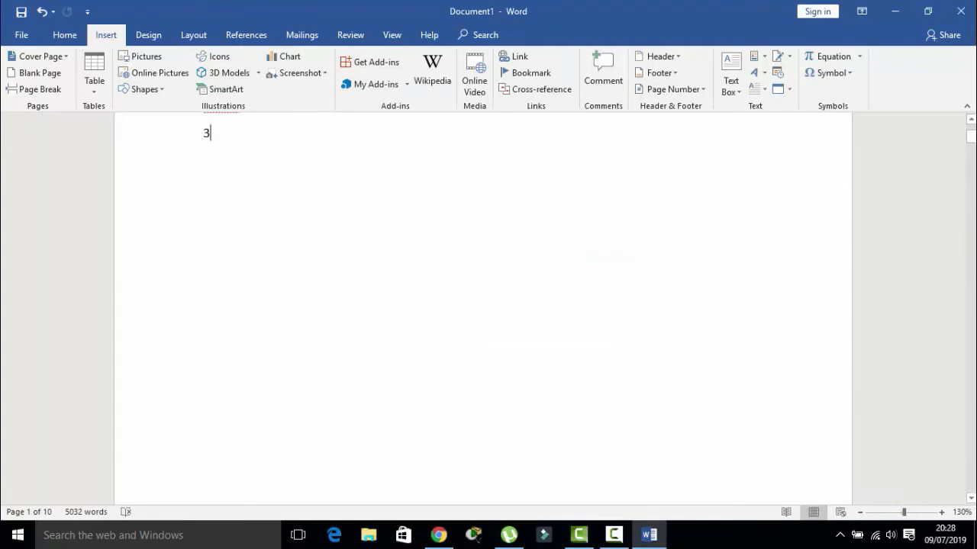
drag(971, 162, 970, 131)
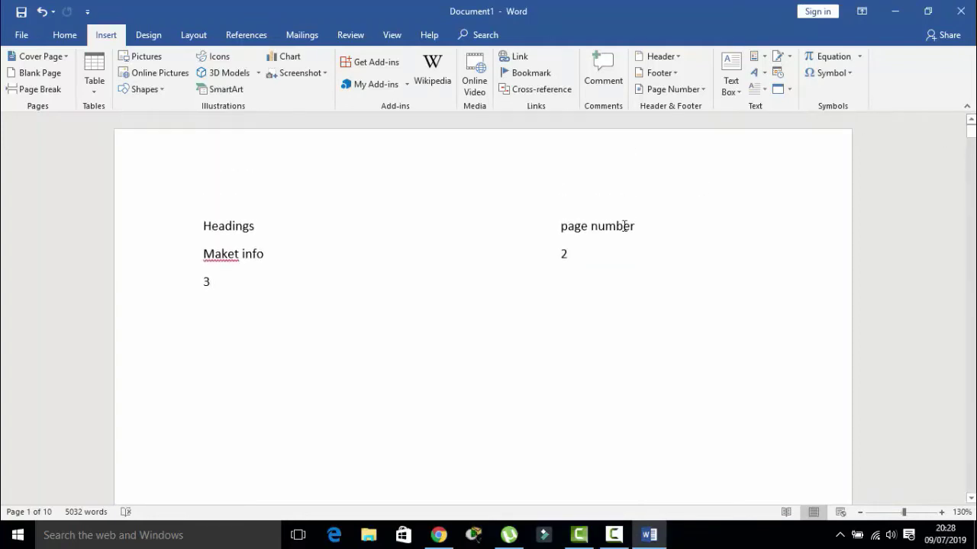
Replace the 3 with a Maket info heading-text cross-reference followed by a tab
key(BackSpace)
key(BackSpace)
click(525, 89)
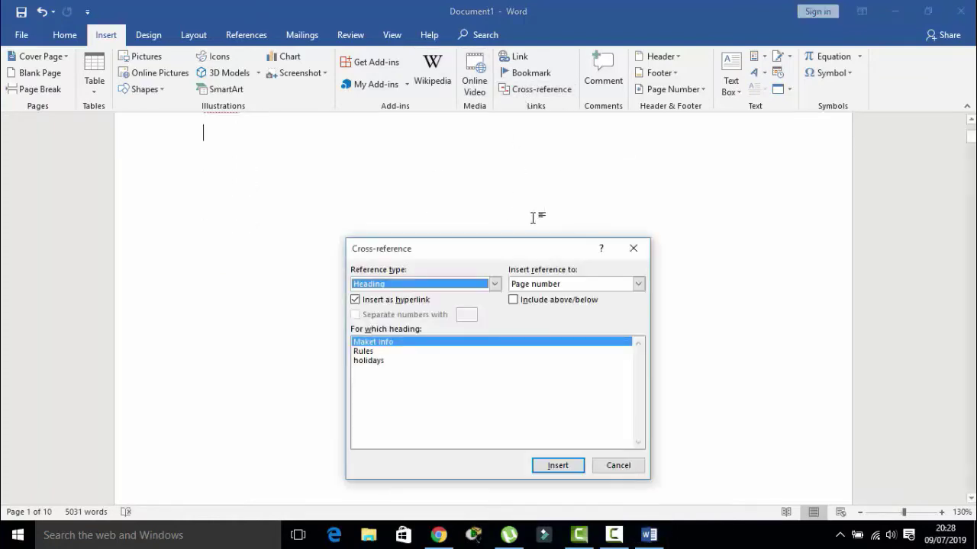
click(638, 284)
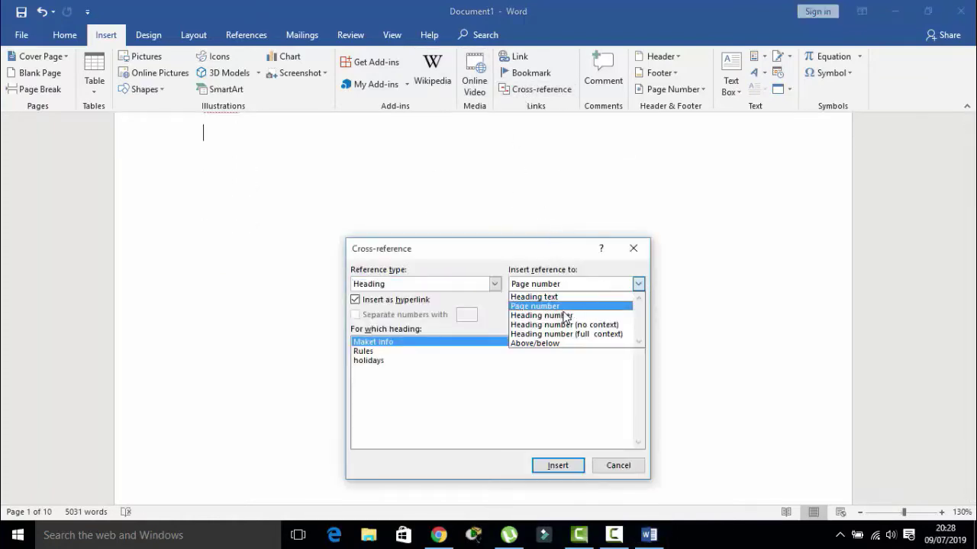
click(556, 466)
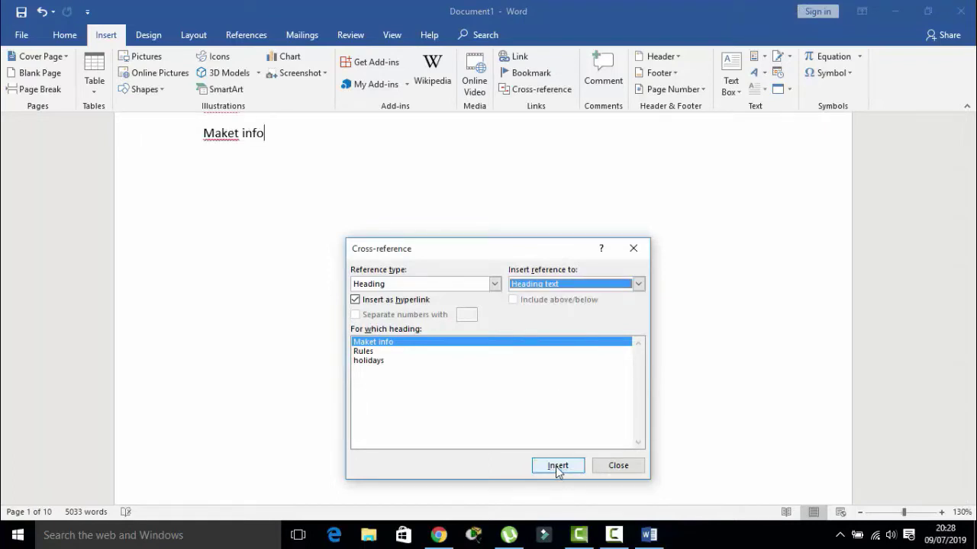
click(613, 467)
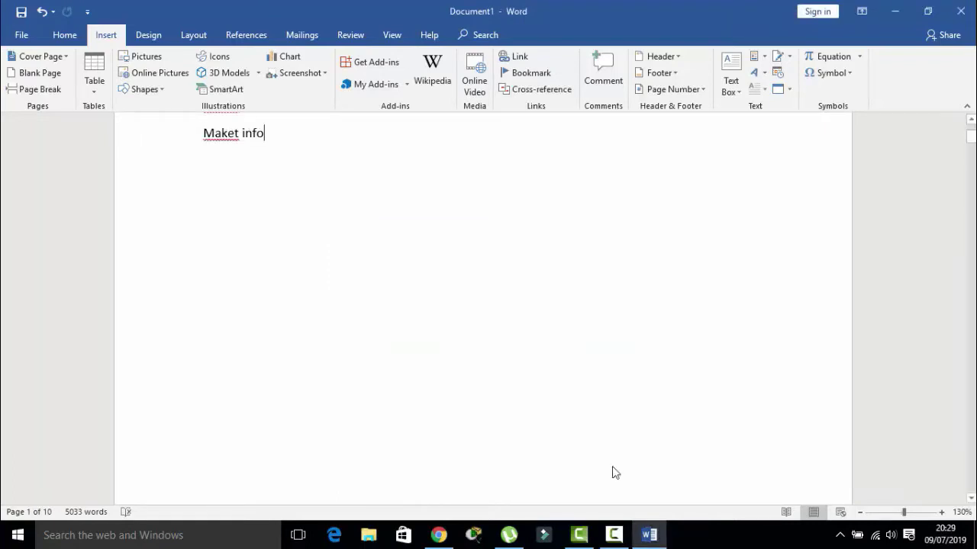
key(Tab)
key(Tab)
key(Tab)
drag(973, 138, 972, 122)
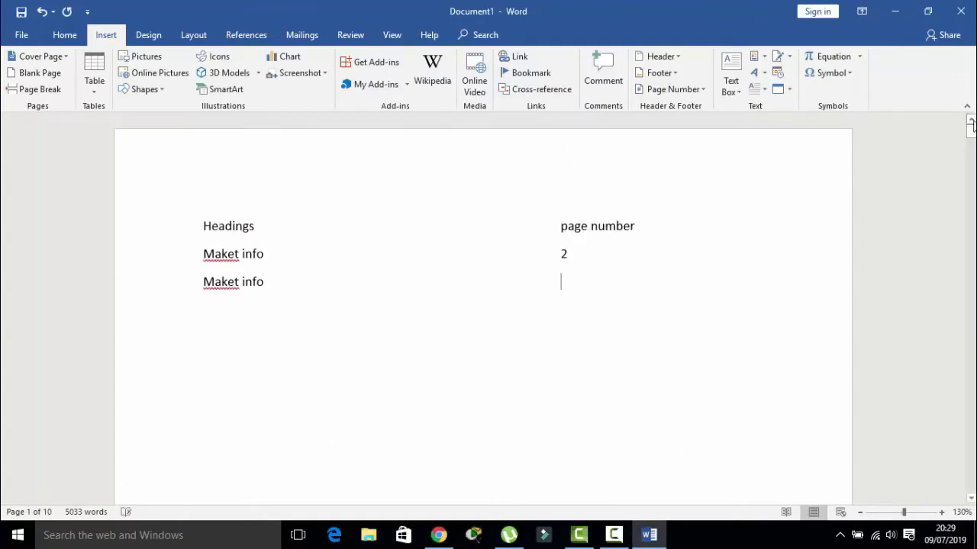
Insert the Maket info page-number cross-reference (2) and start a new line
click(538, 90)
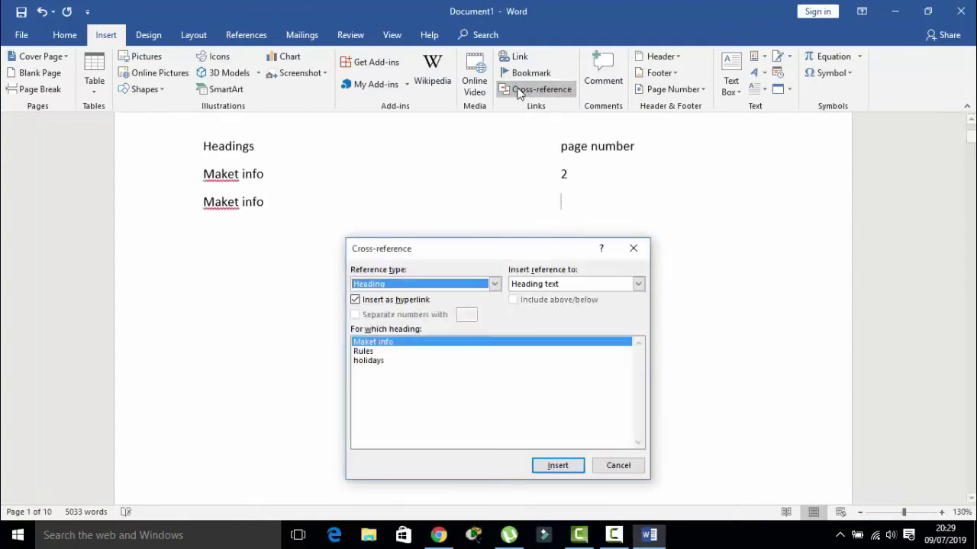
click(638, 284)
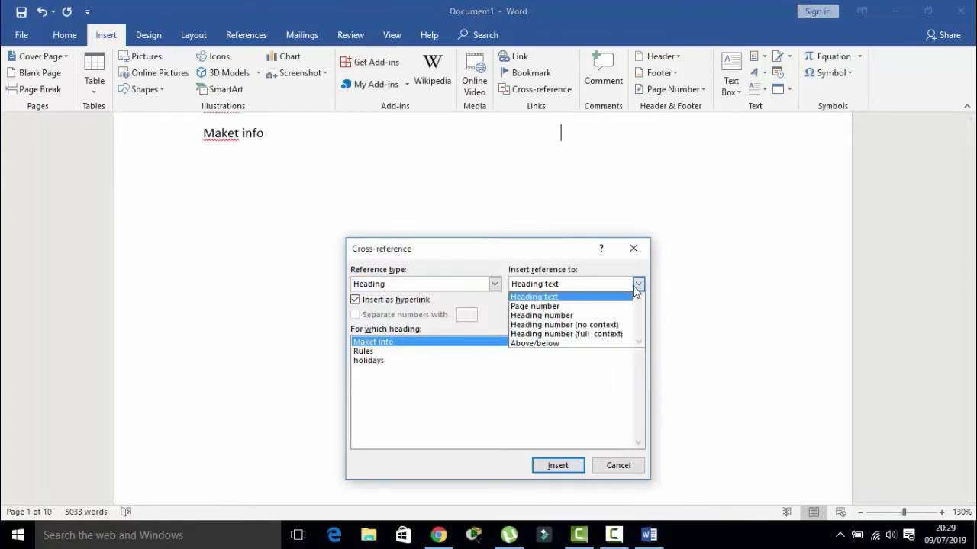
click(557, 294)
key(Down)
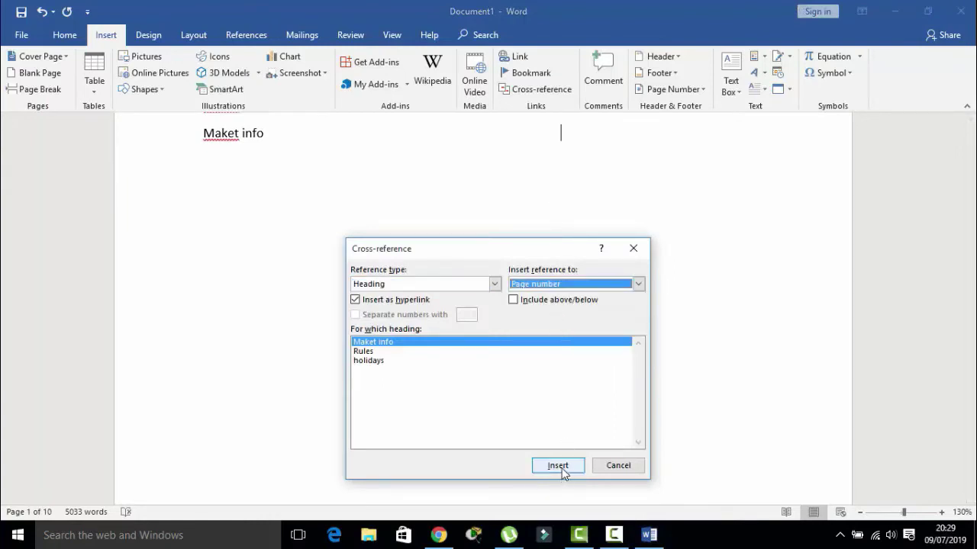
click(564, 467)
click(618, 465)
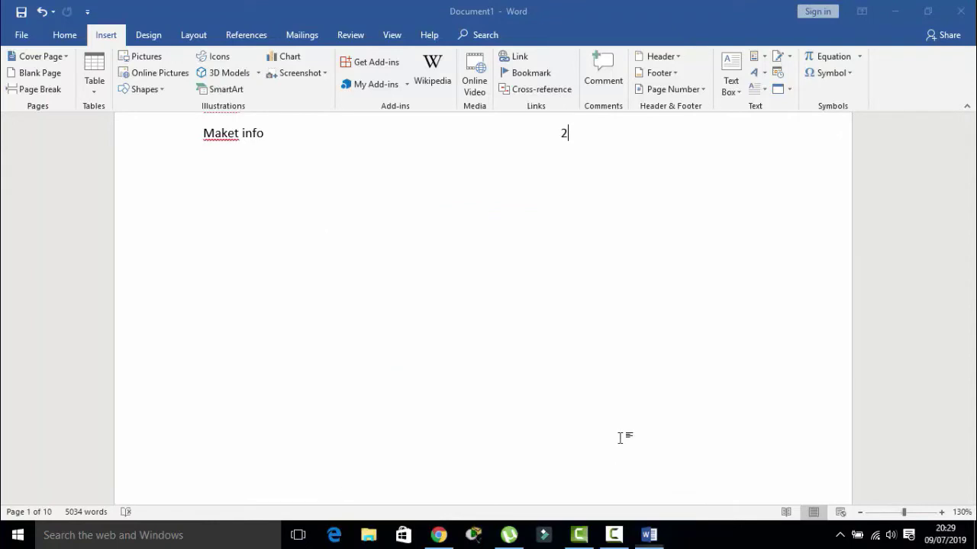
key(Return)
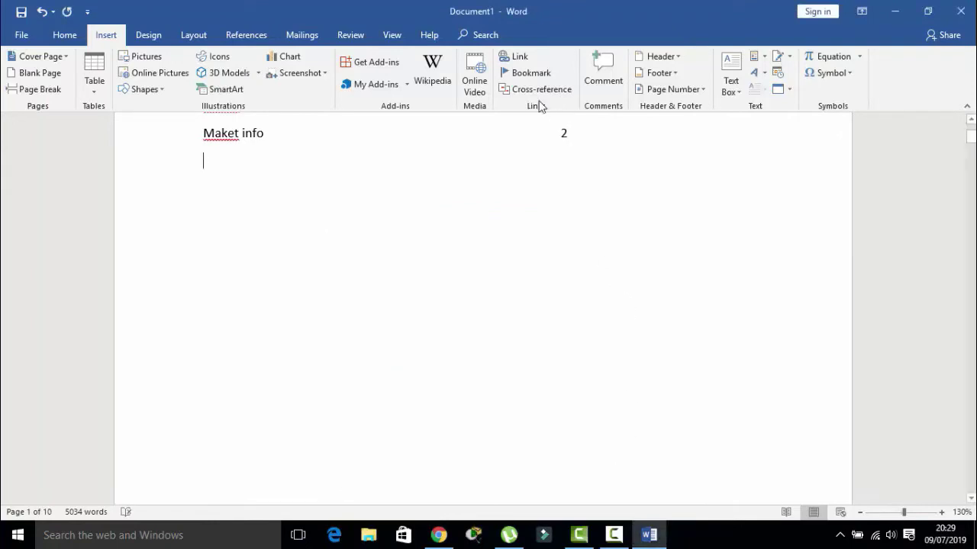
Insert a heading-text cross-reference to the holidays heading
click(534, 89)
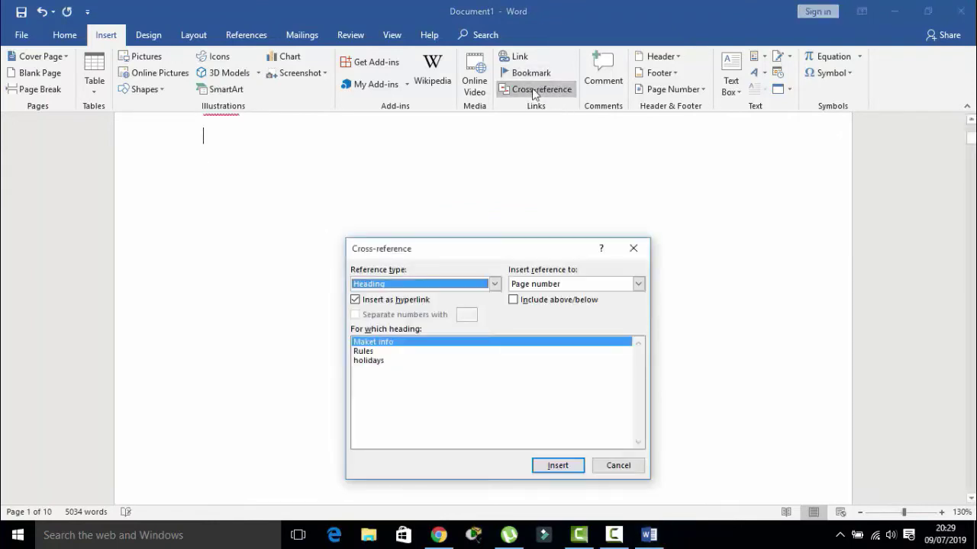
click(494, 284)
click(382, 296)
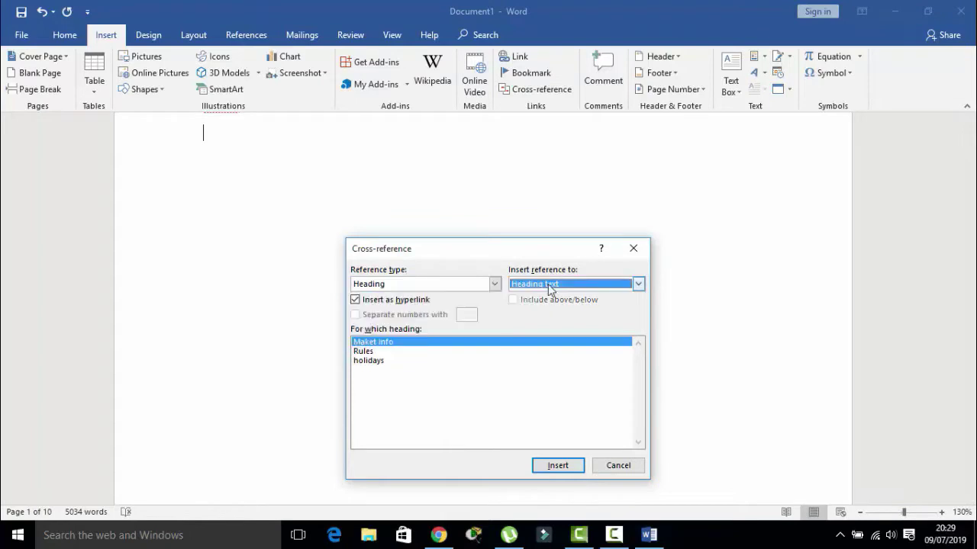
click(539, 286)
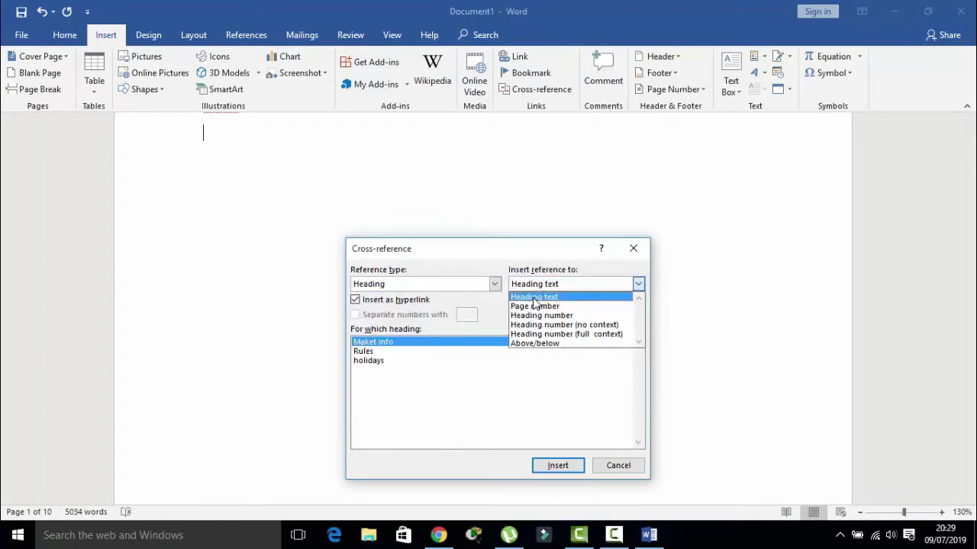
click(538, 297)
click(360, 361)
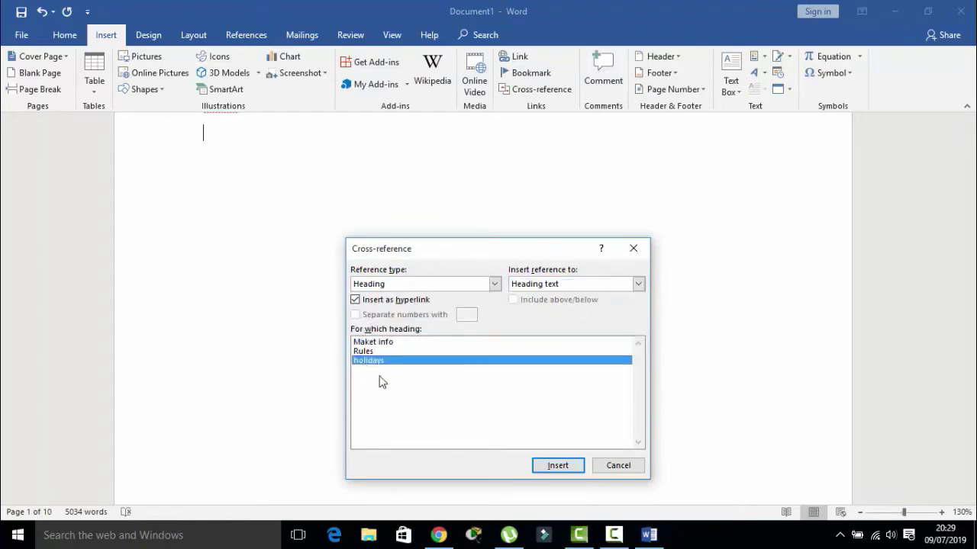
click(546, 467)
click(615, 465)
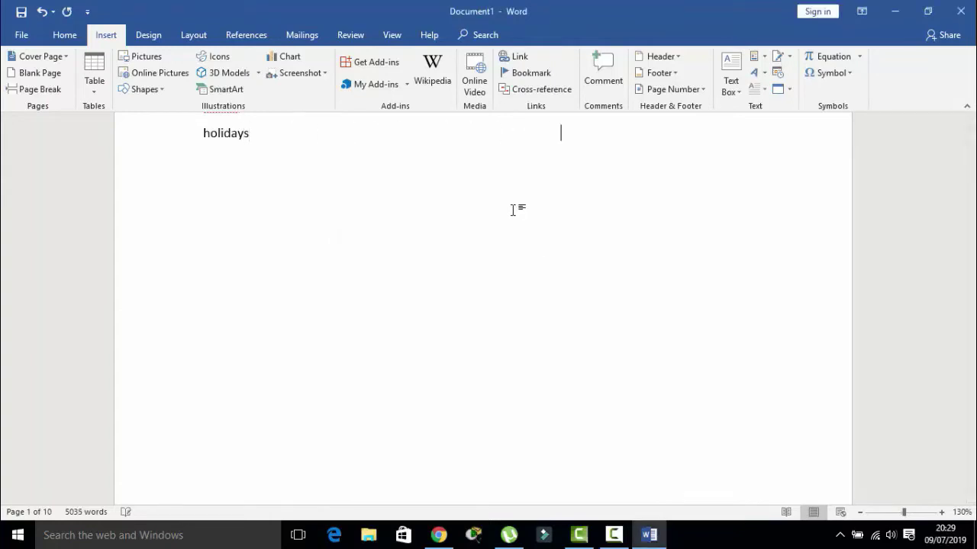
Insert the holidays page-number cross-reference (4), leaving a stray 2 before it
click(535, 90)
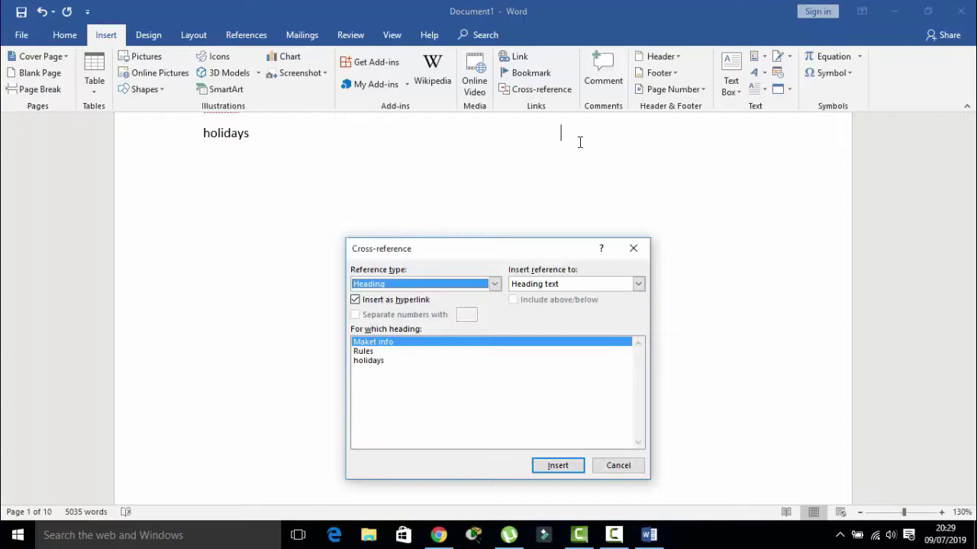
click(636, 284)
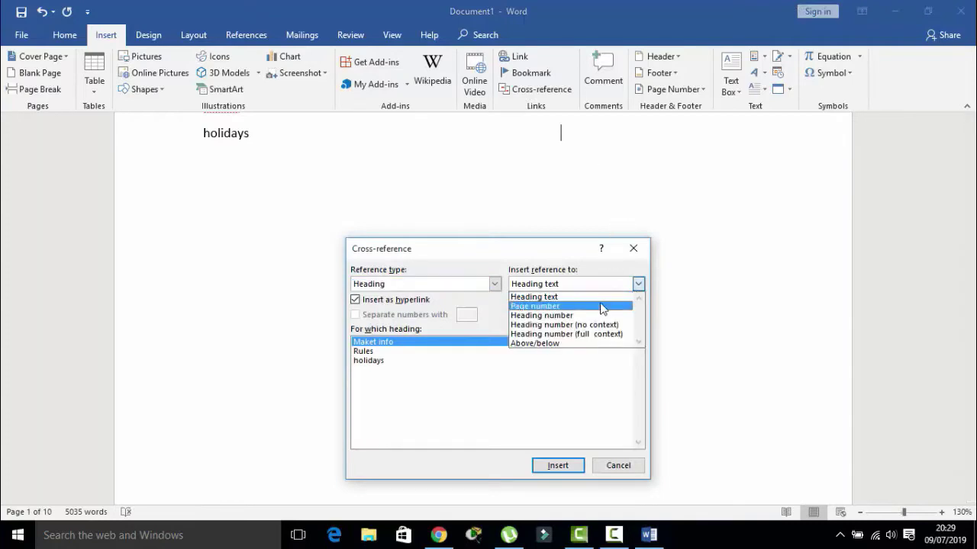
click(603, 307)
click(566, 464)
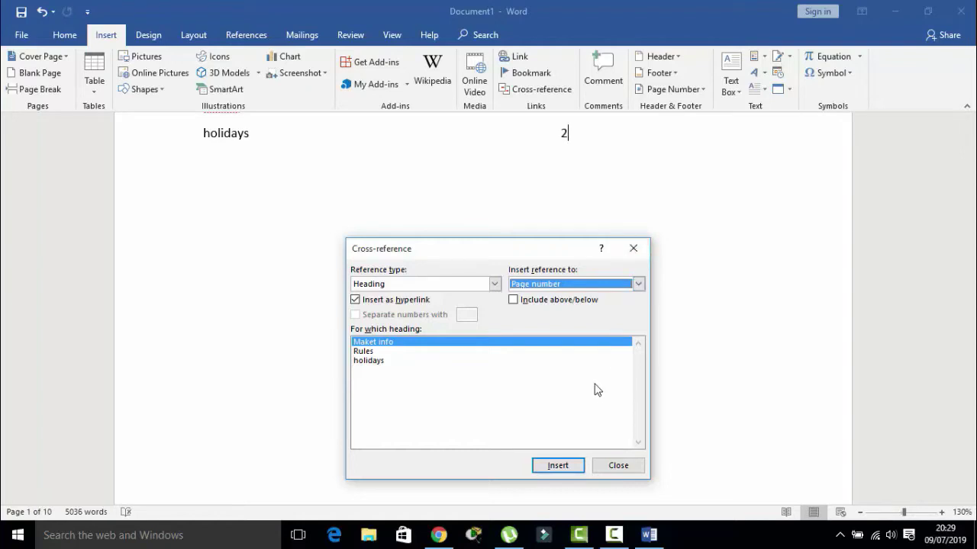
key(alt+Down)
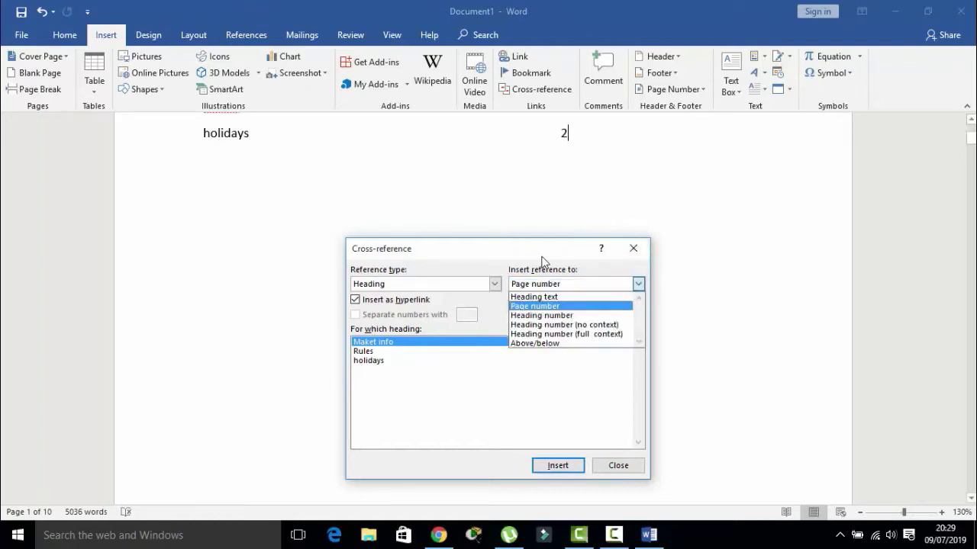
click(370, 362)
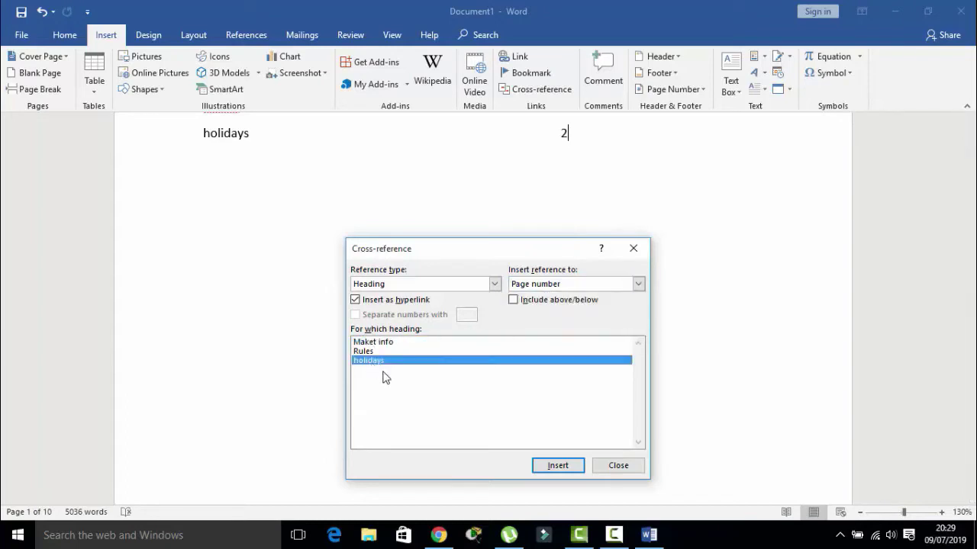
click(557, 474)
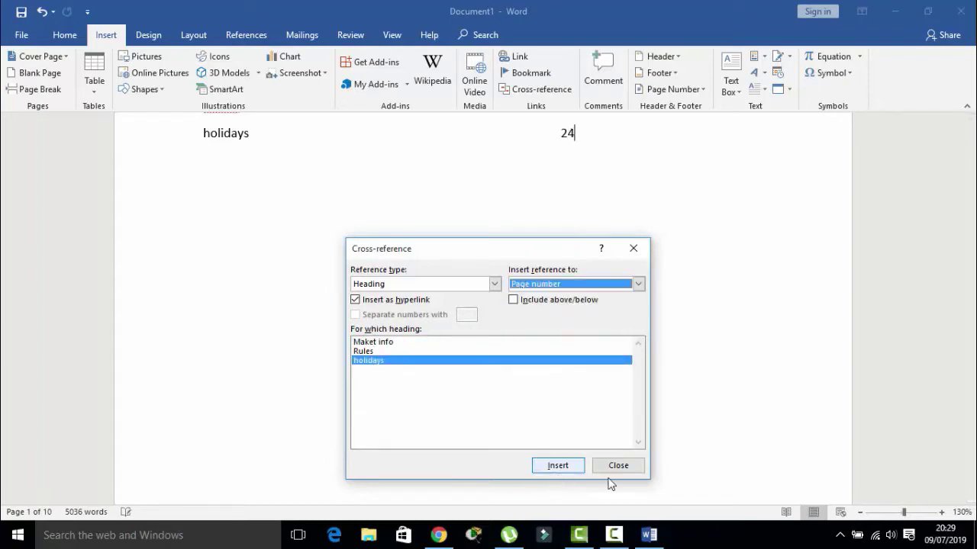
click(620, 467)
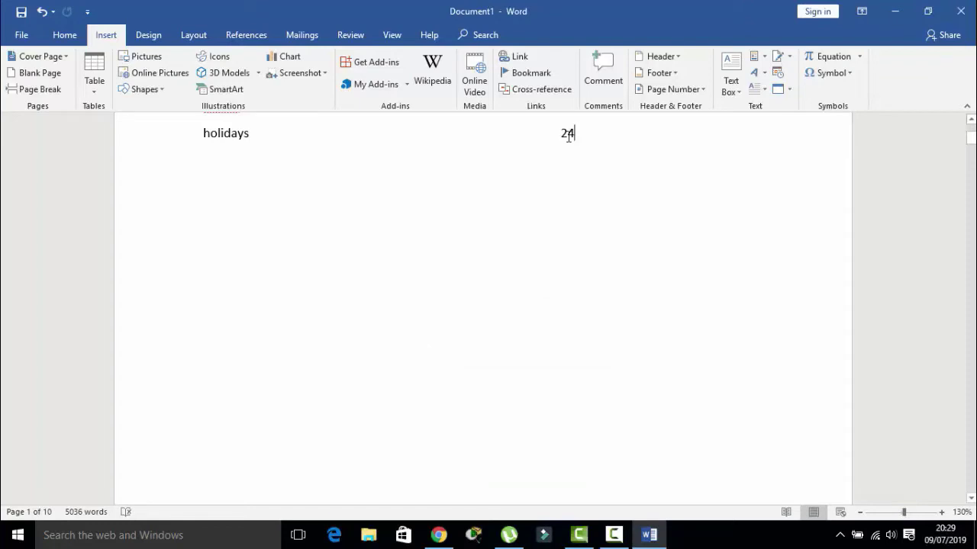
Delete the stray 2 so the holidays row shows page 4 alone
drag(569, 136, 561, 135)
key(BackSpace)
drag(974, 141, 975, 135)
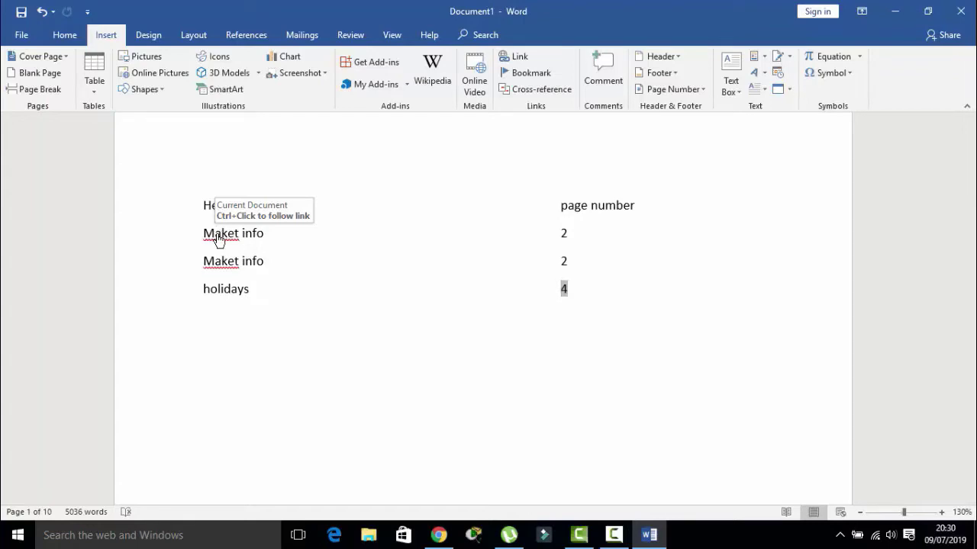
Follow the Maket info and holidays contents links to their headings in the body text
ctrl+click(218, 240)
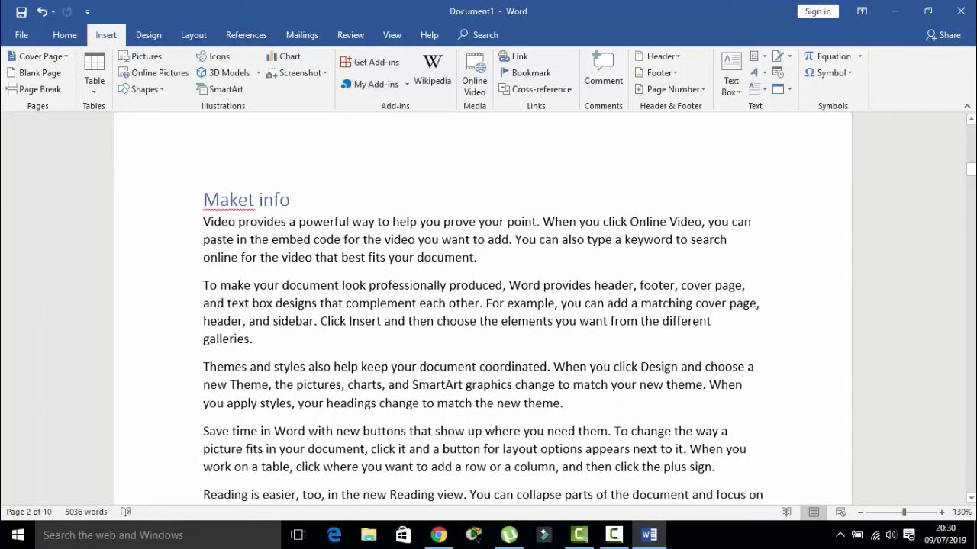
scroll(973, 141, down, 1)
drag(974, 185, 973, 121)
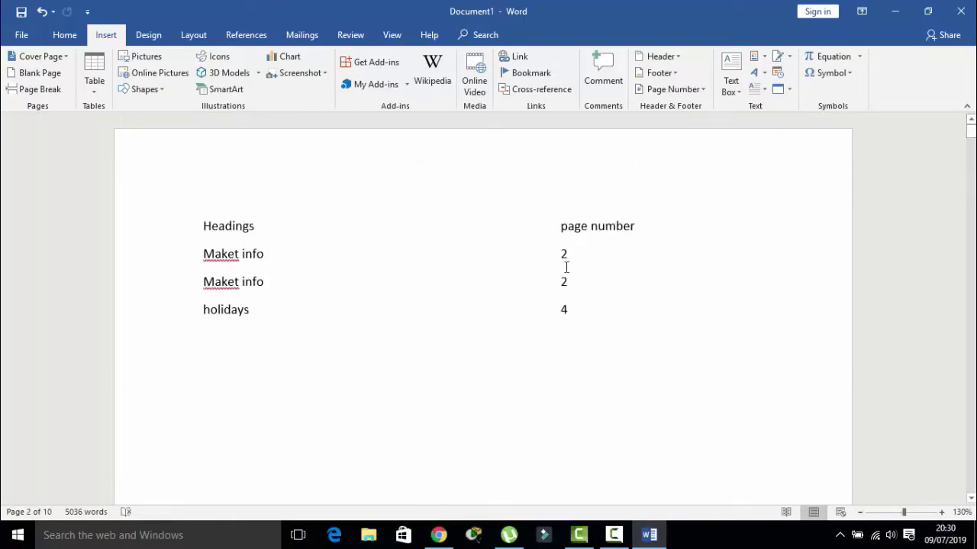
ctrl+click(225, 313)
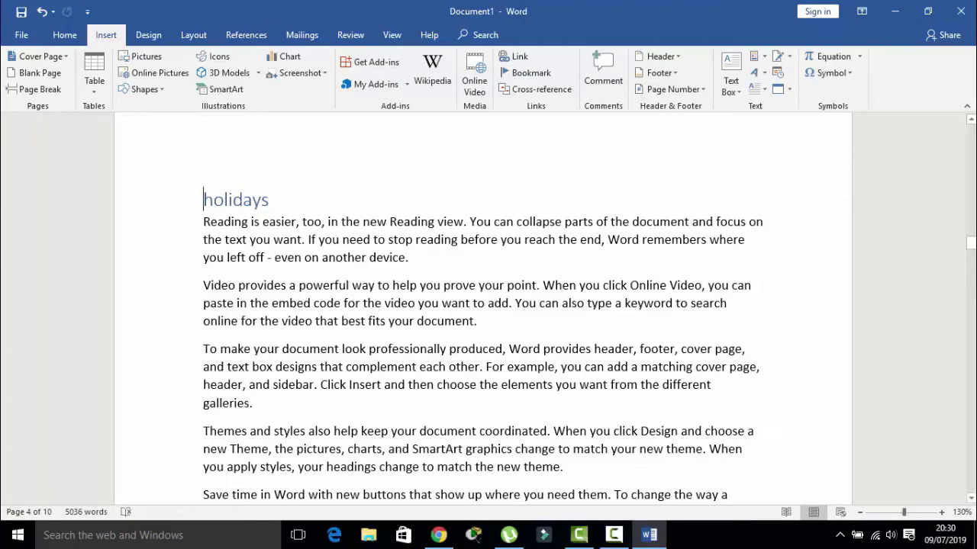
drag(972, 249, 943, 154)
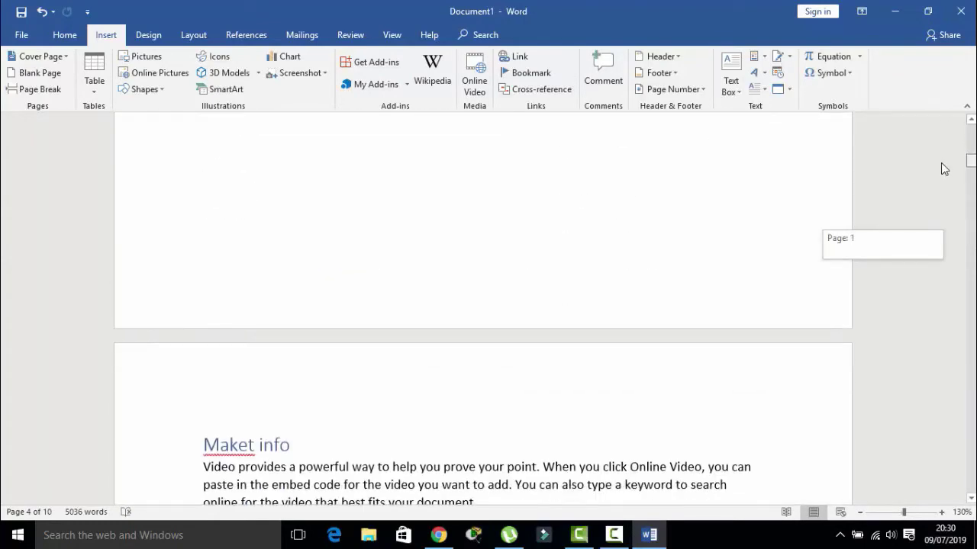
drag(943, 154, 945, 192)
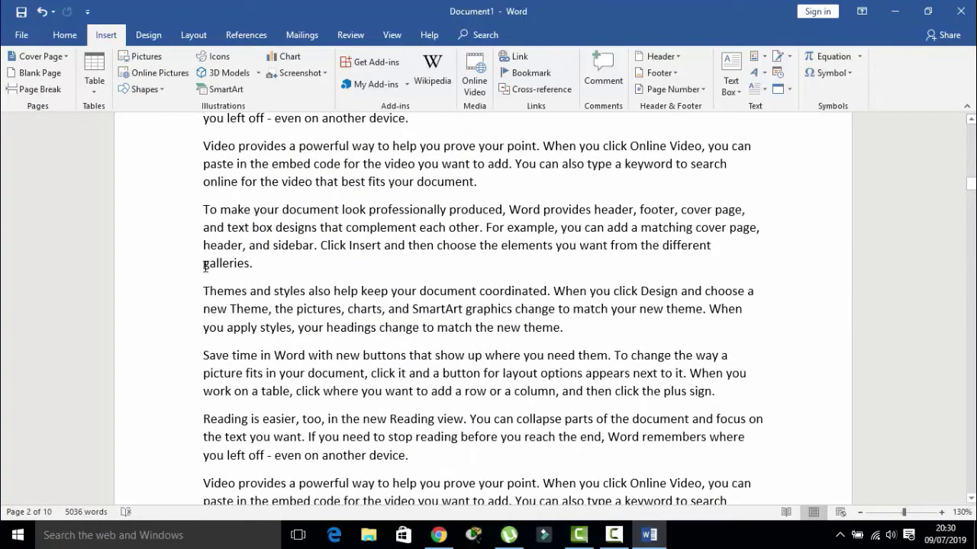
Add a comment reading 'Photos' to the word galleries
drag(205, 266, 238, 263)
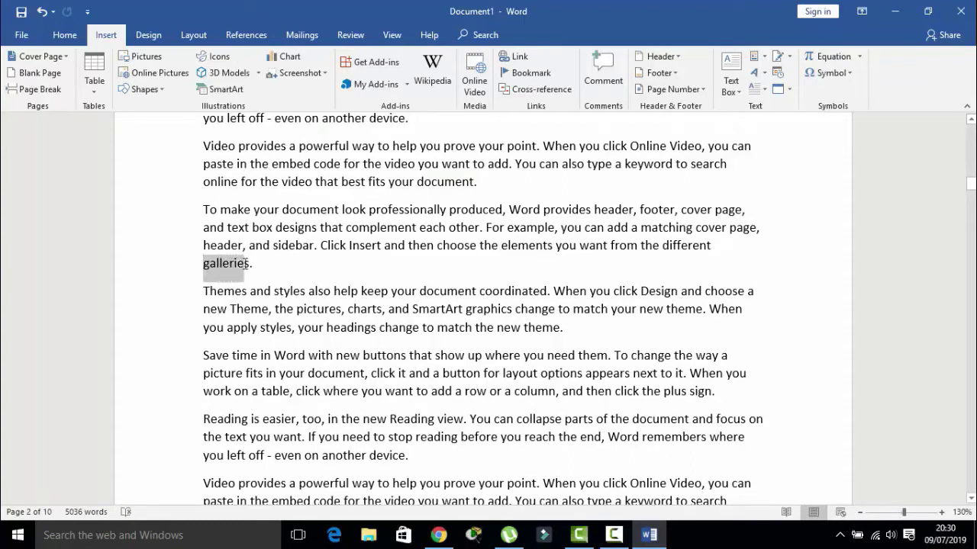
drag(243, 264, 250, 265)
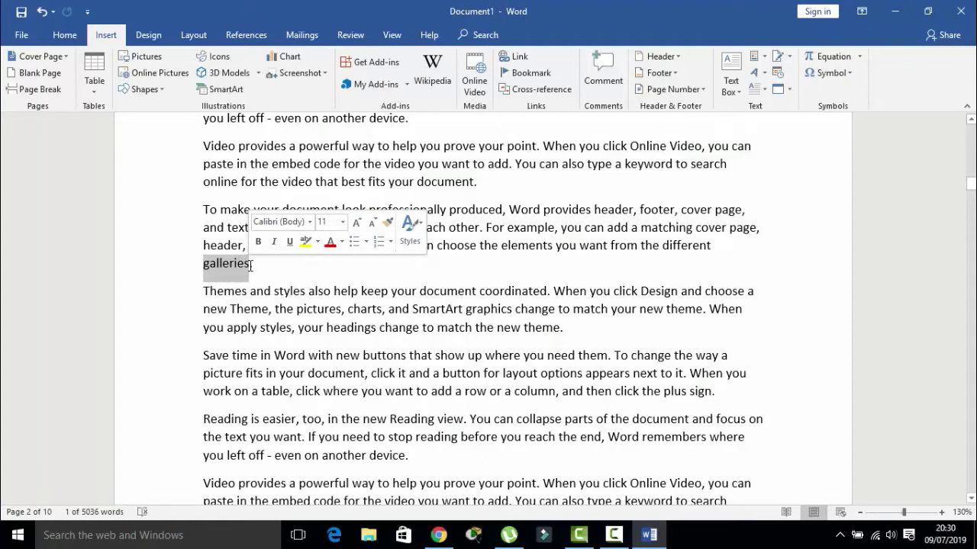
click(603, 70)
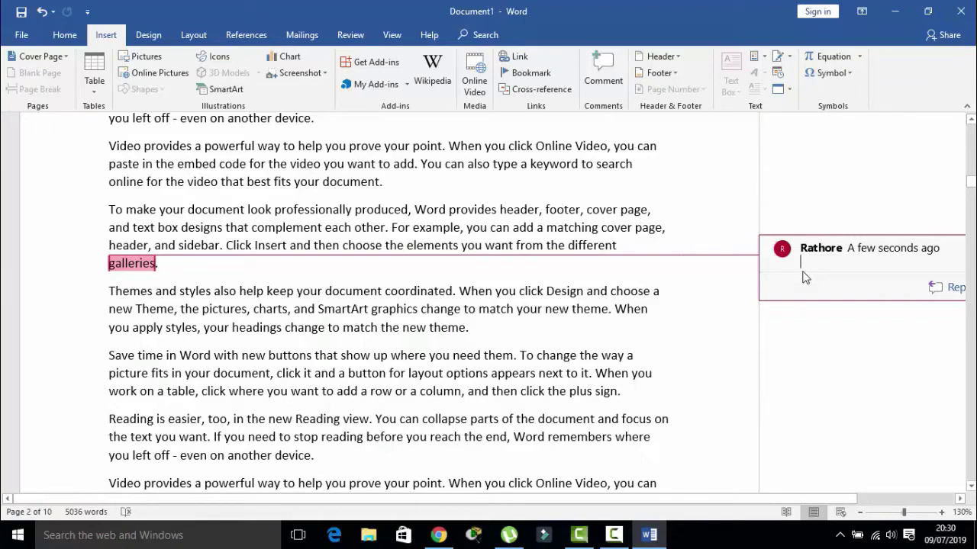
text(Photos)
Add a comment reading 'Dress' to the word theme
drag(432, 325, 467, 328)
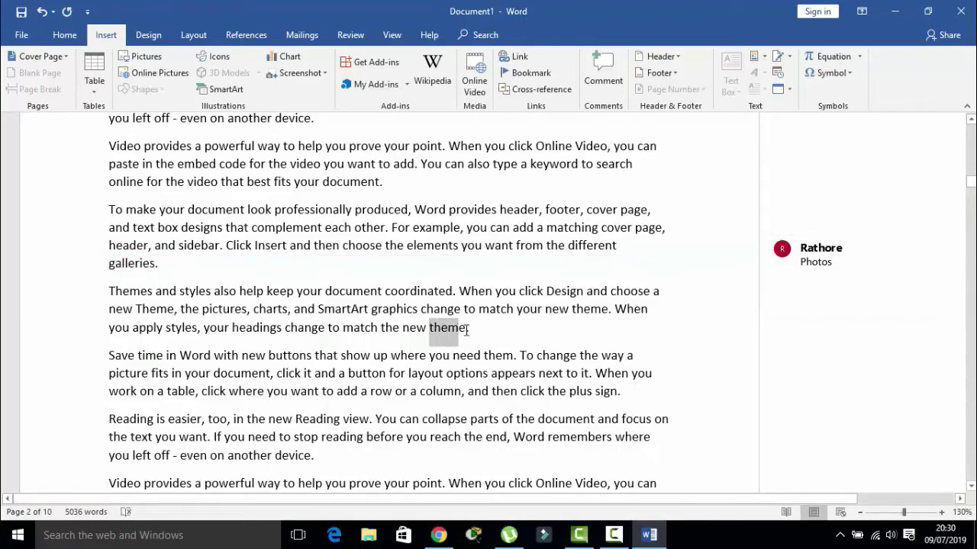
click(596, 81)
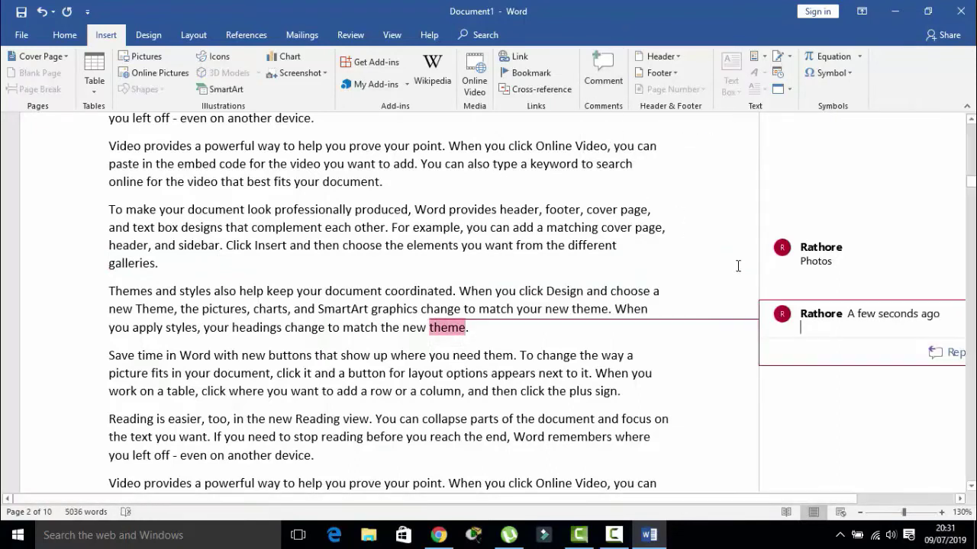
text(D)
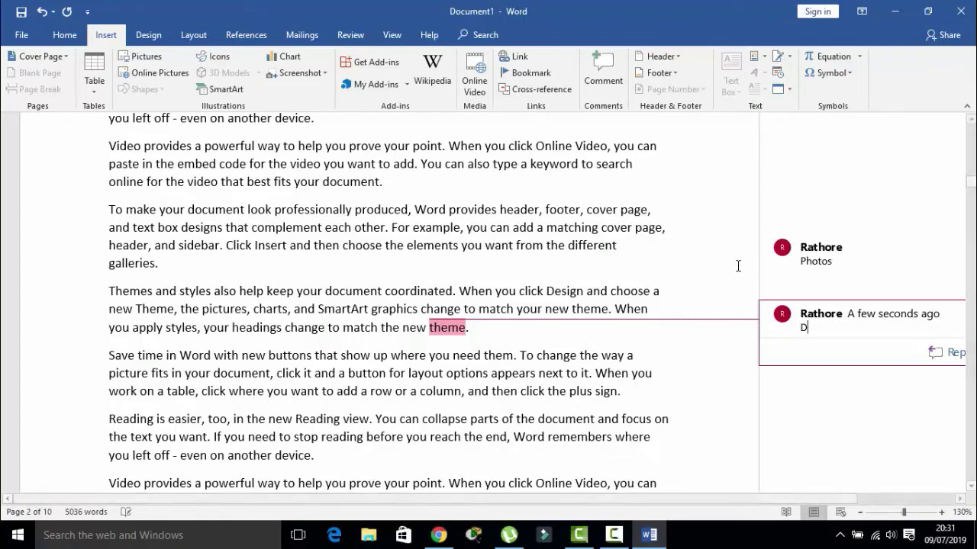
text(ress)
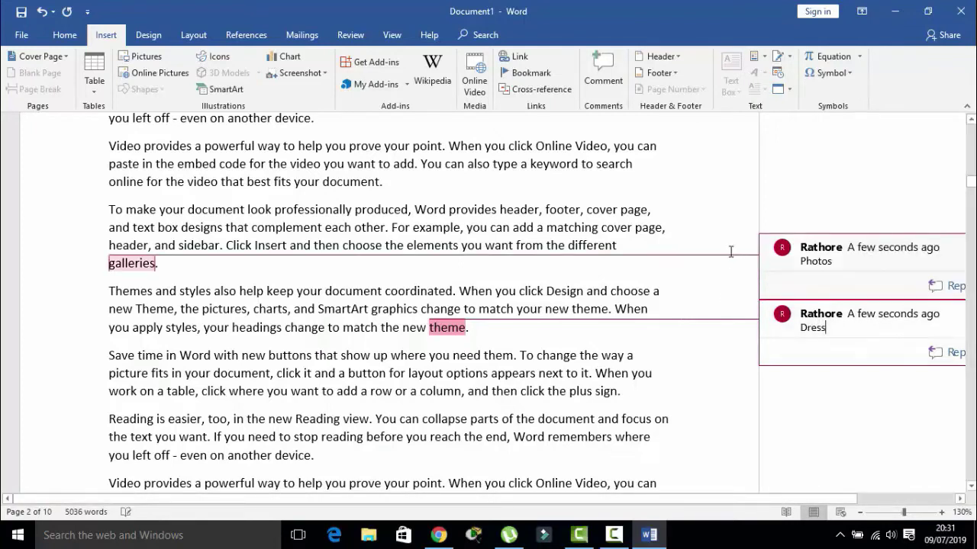
click(720, 238)
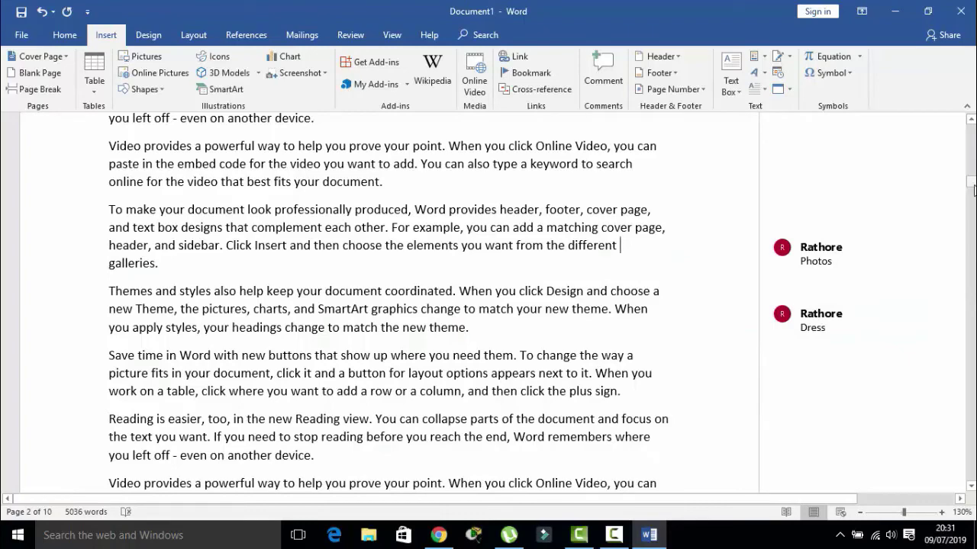
drag(972, 183, 972, 214)
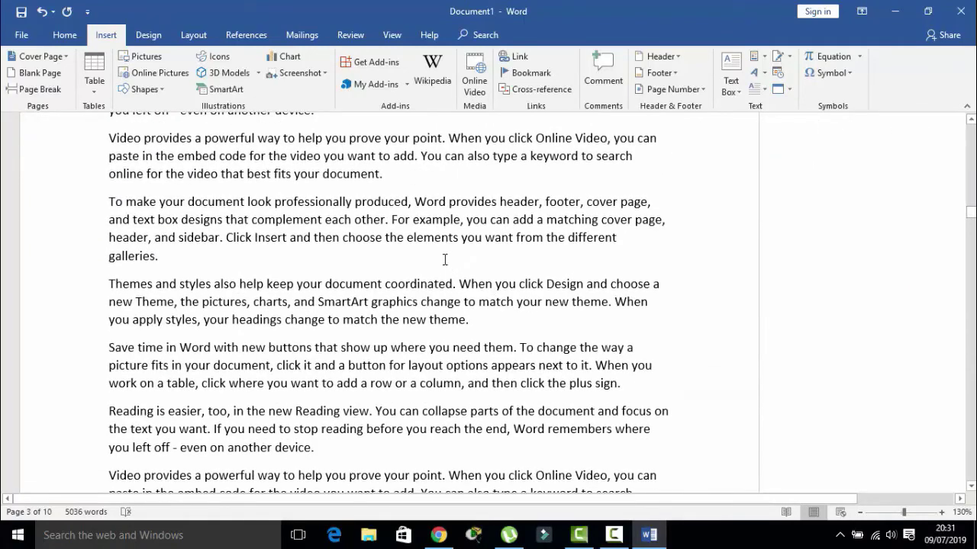
Comment 'gold' on the word elements, then scroll back up to page 1's contents list
drag(408, 238, 458, 243)
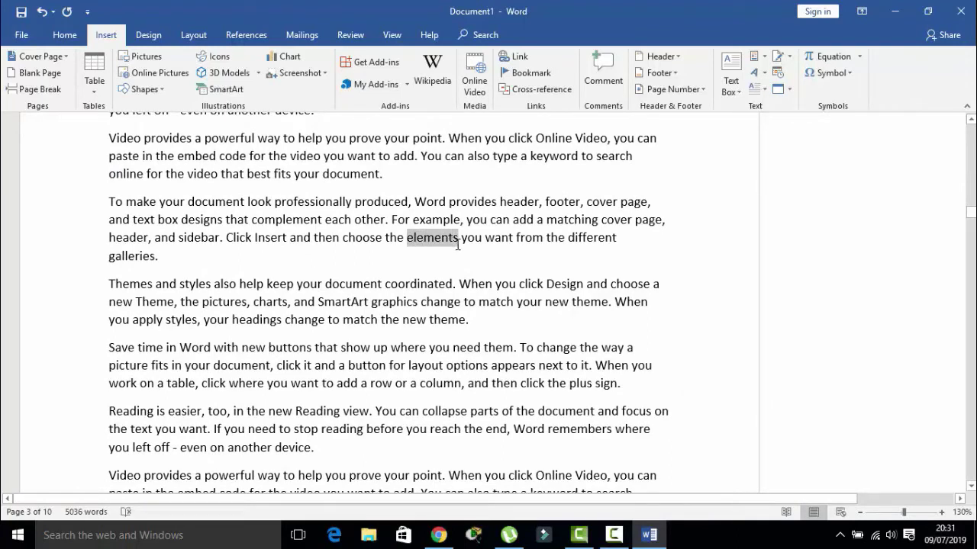
click(594, 71)
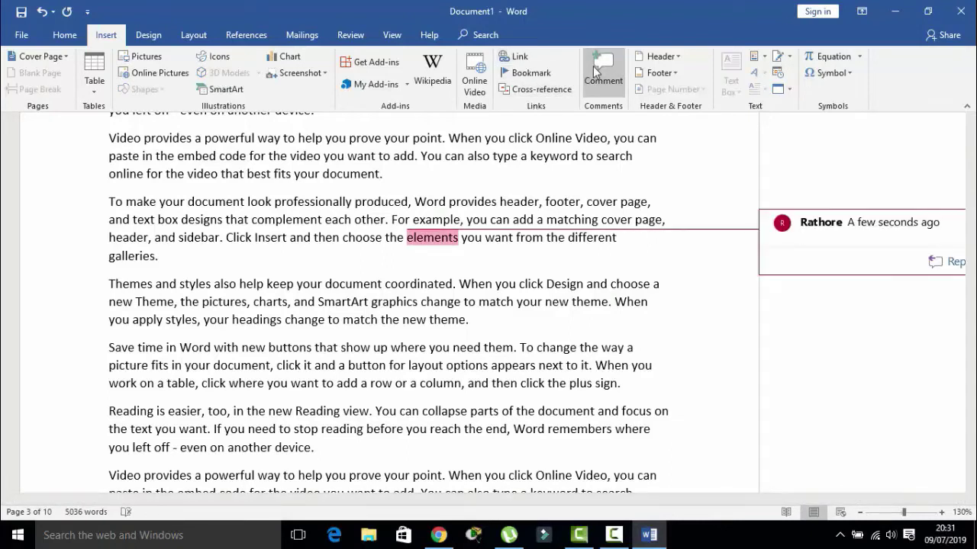
text(old)
click(720, 315)
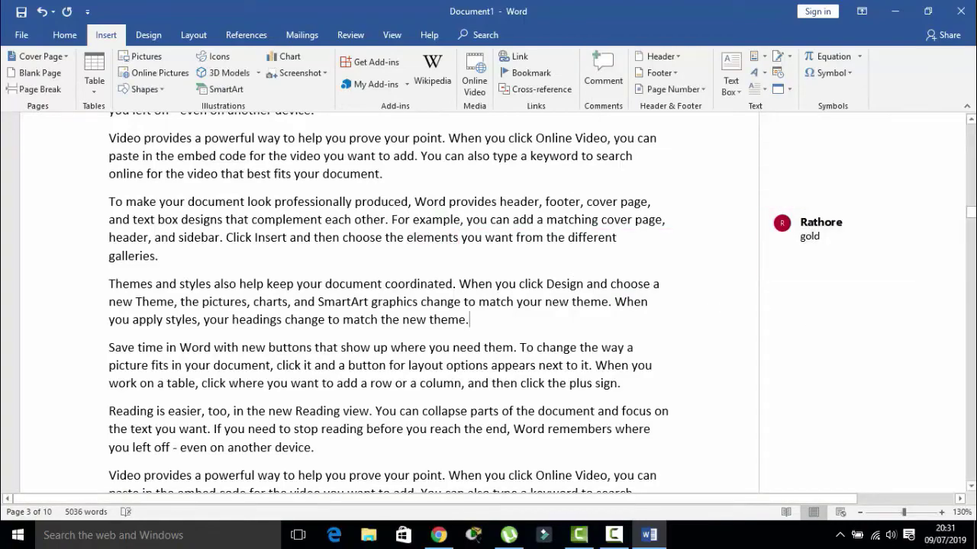
drag(972, 218, 975, 188)
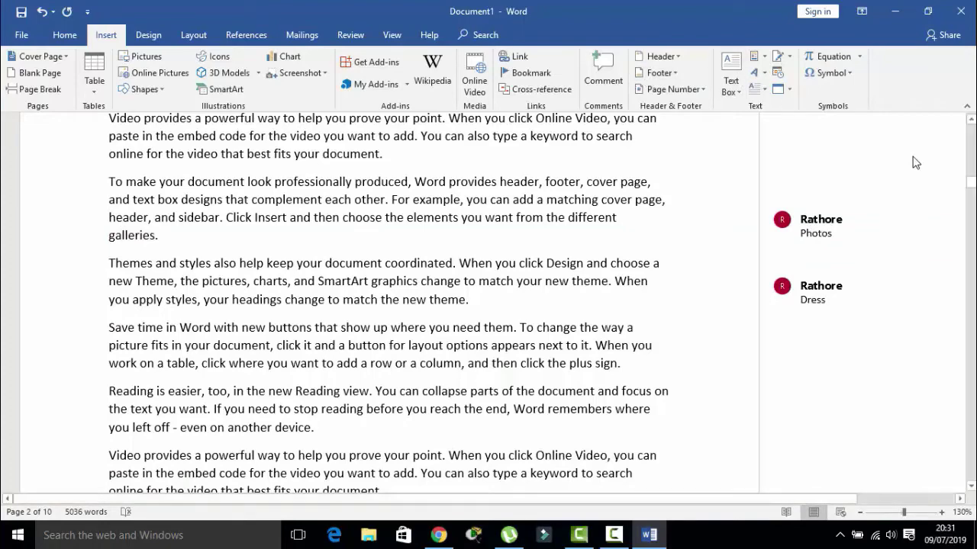
drag(967, 192, 971, 120)
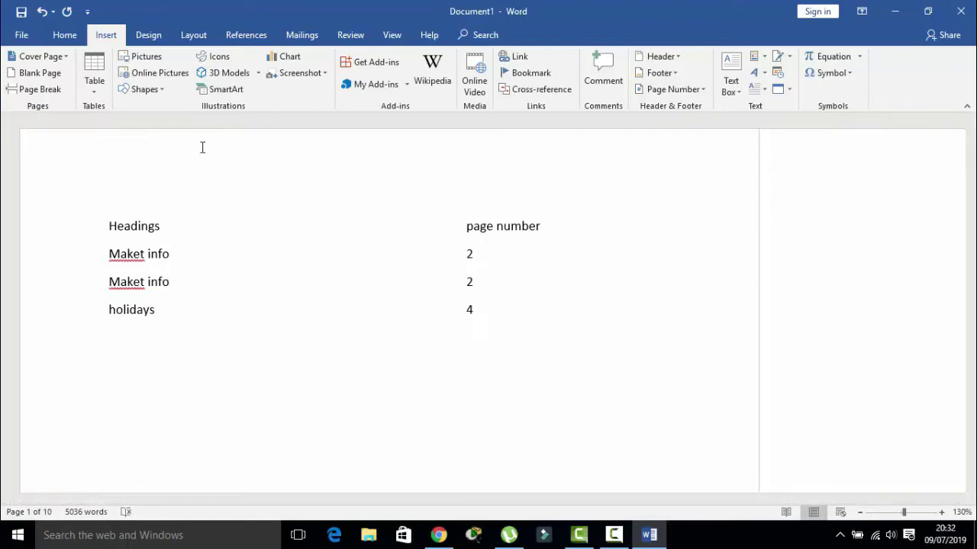
double_click(202, 147)
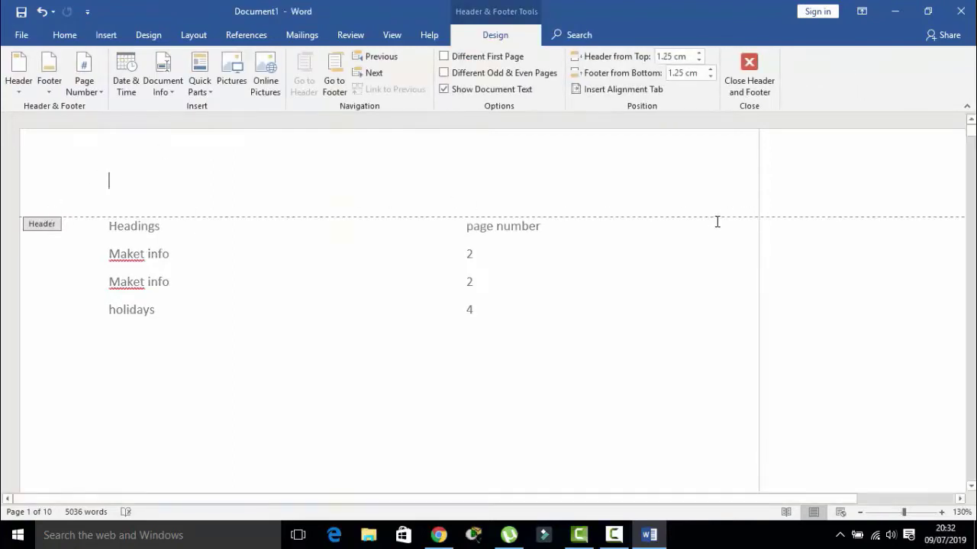
double_click(689, 299)
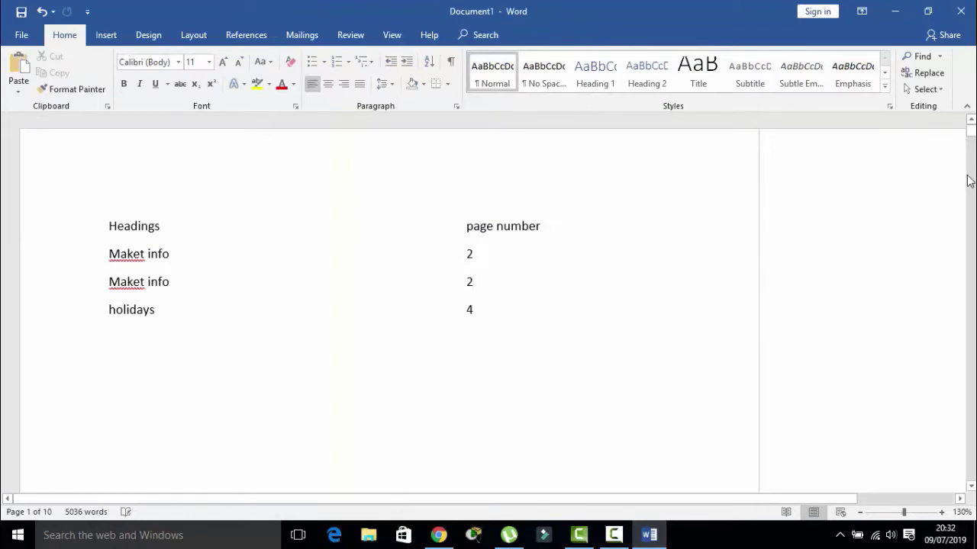
drag(974, 138, 972, 171)
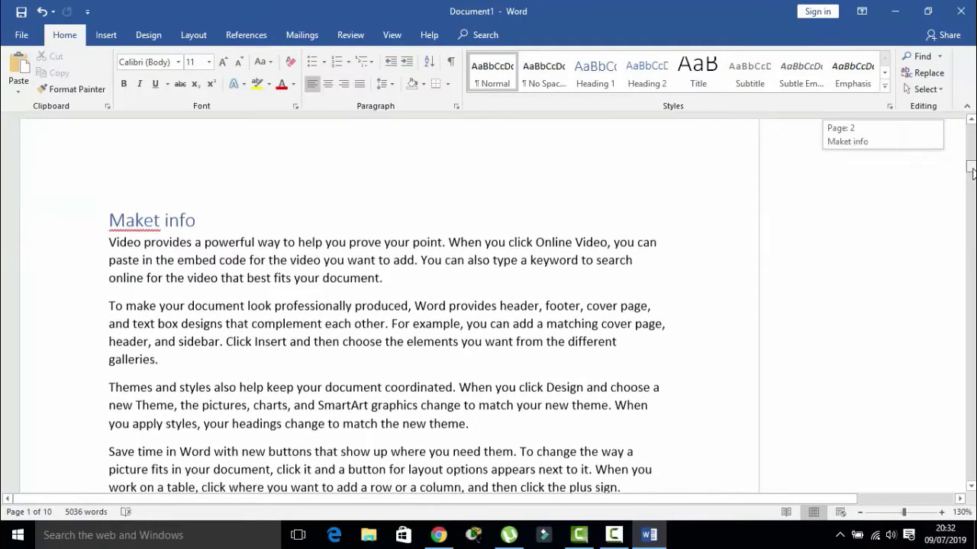
drag(972, 171, 970, 158)
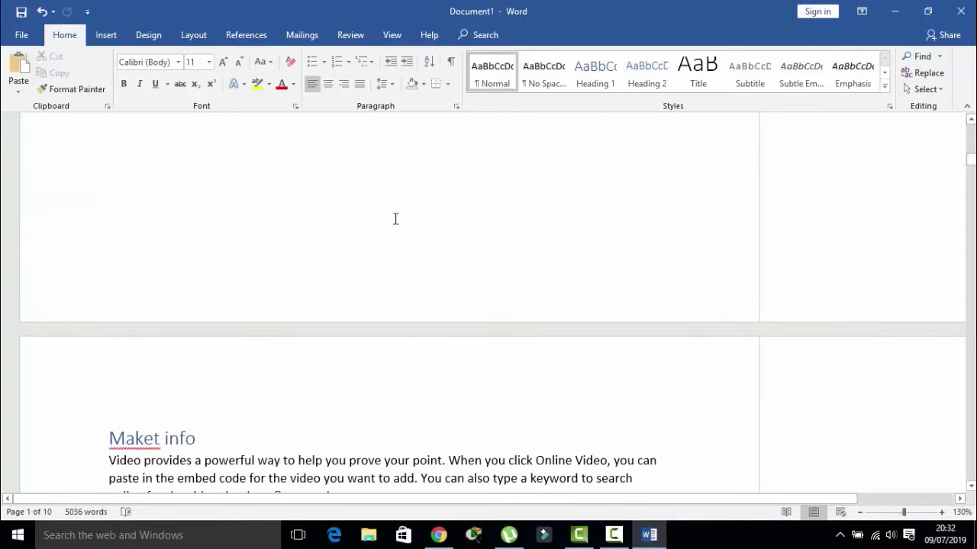
double_click(110, 279)
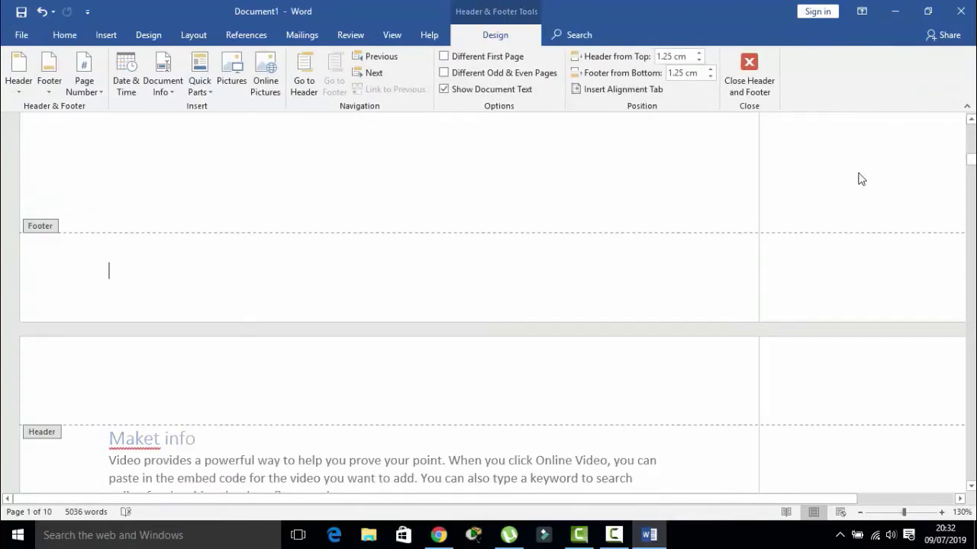
double_click(625, 171)
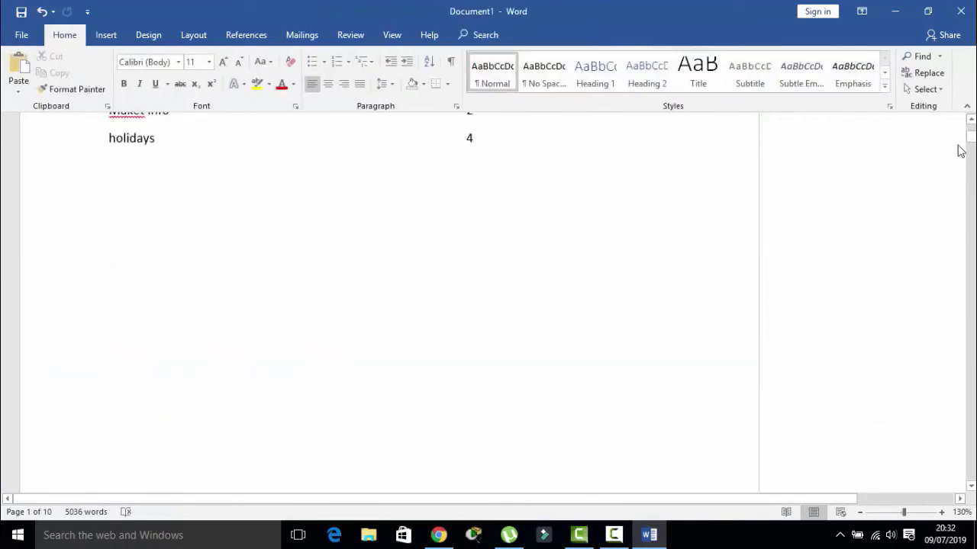
drag(972, 139, 971, 123)
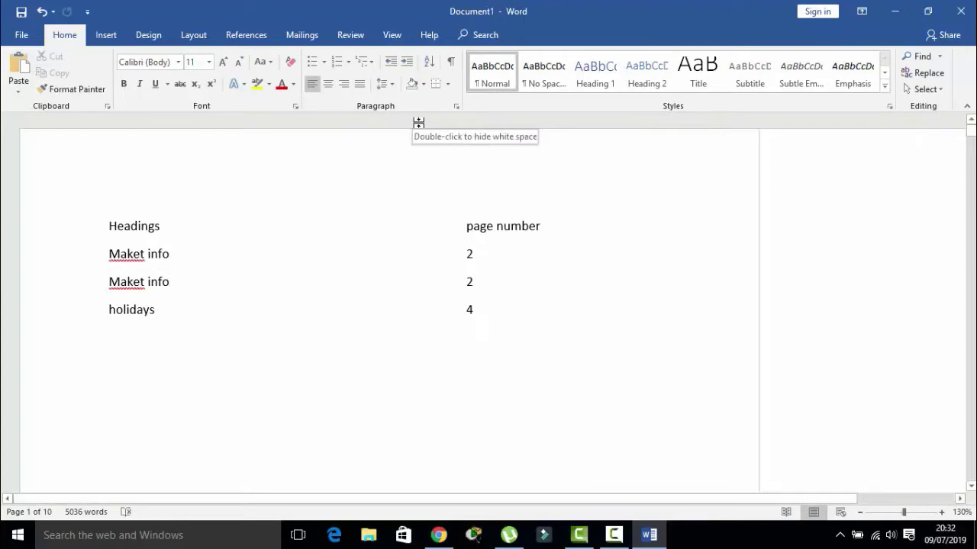
Edit the page header briefly, then close it and return to the body text
click(106, 40)
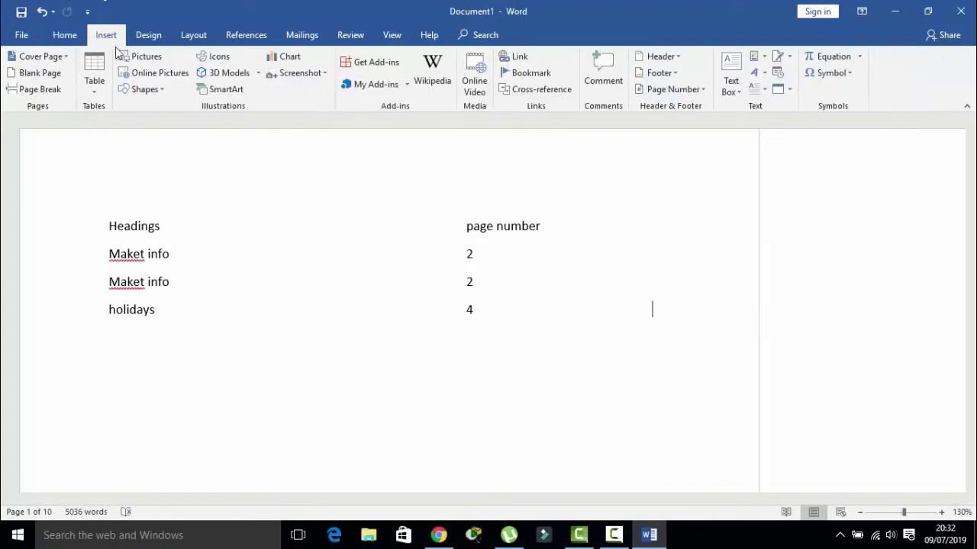
double_click(145, 152)
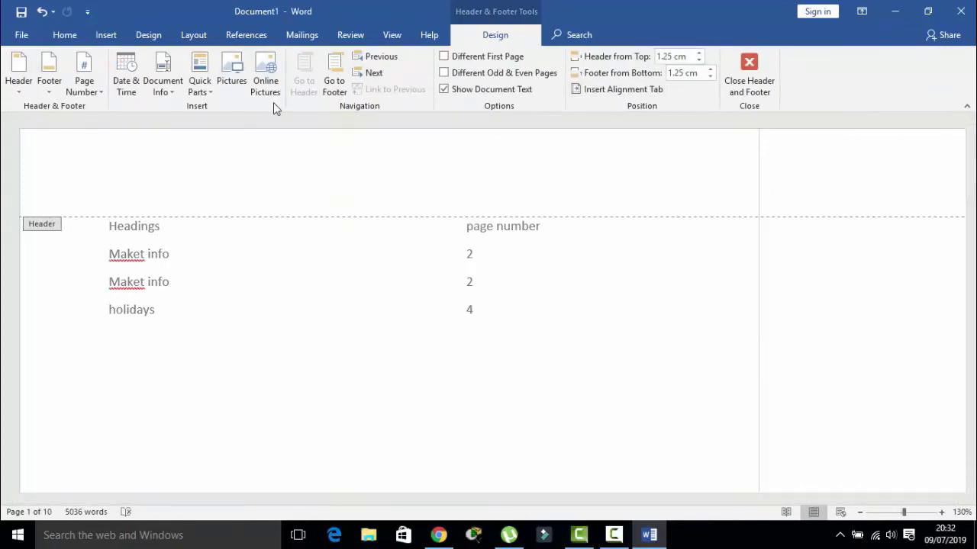
click(171, 186)
text(Delhi)
double_click(271, 264)
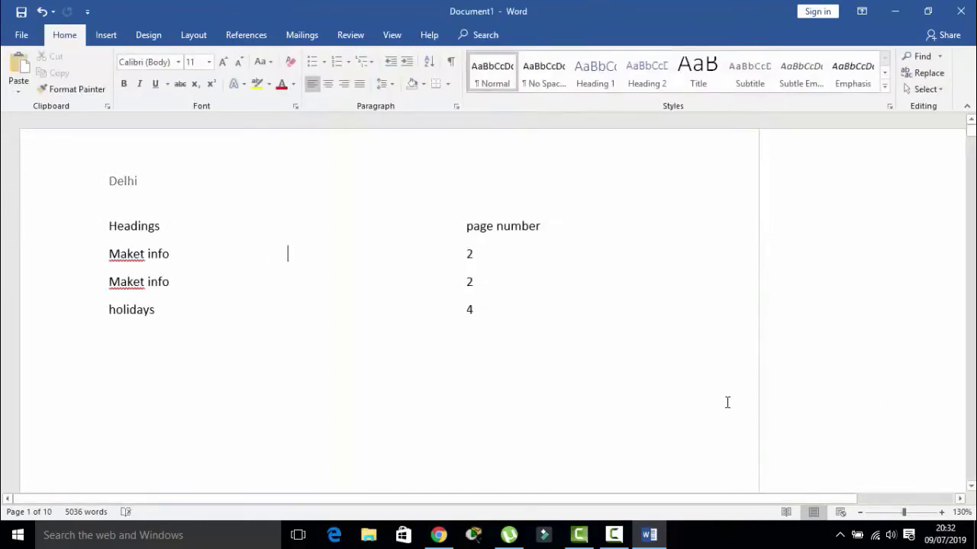
Step down through pages 2 and 3, then scroll back up to page 1's contents list
key(Down)
key(Down)
key(Down)
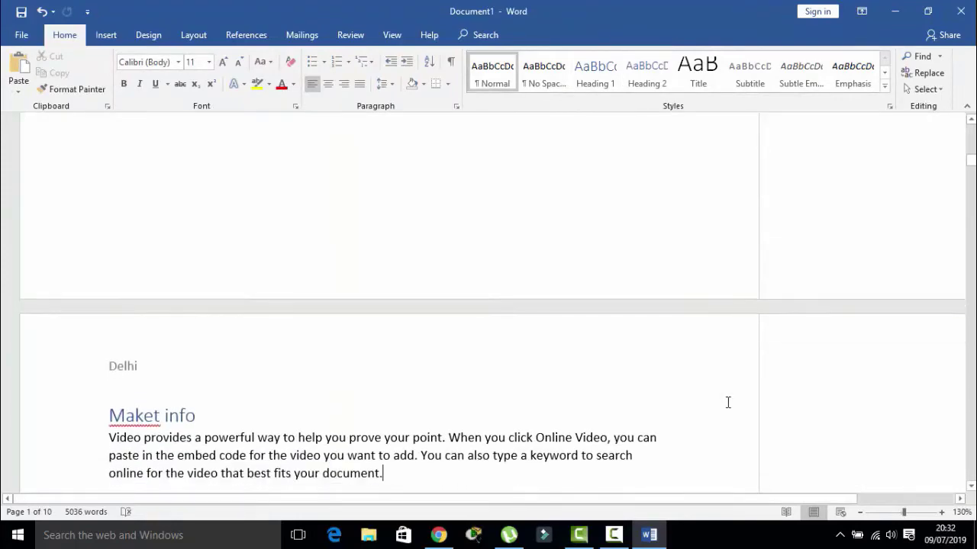
key(Down)
key(Down)
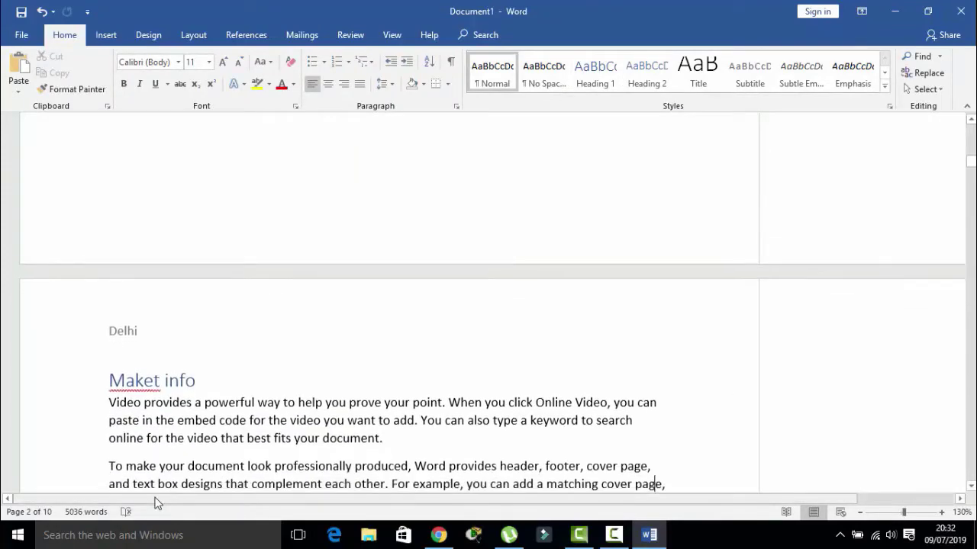
key(Down)
key(Down)
key(Down)
key(Down)
key(Down)
key(Down)
key(Down)
key(Down)
key(Down)
key(Down)
key(Down)
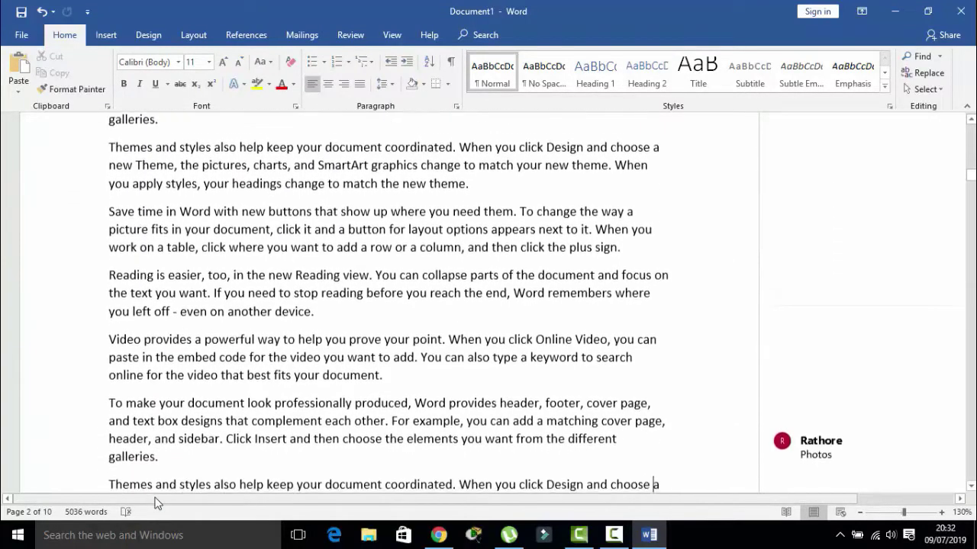
key(Down)
key(Down)
key(Down)
key(Down)
key(Down)
key(Down)
key(Down)
key(Down)
key(Down)
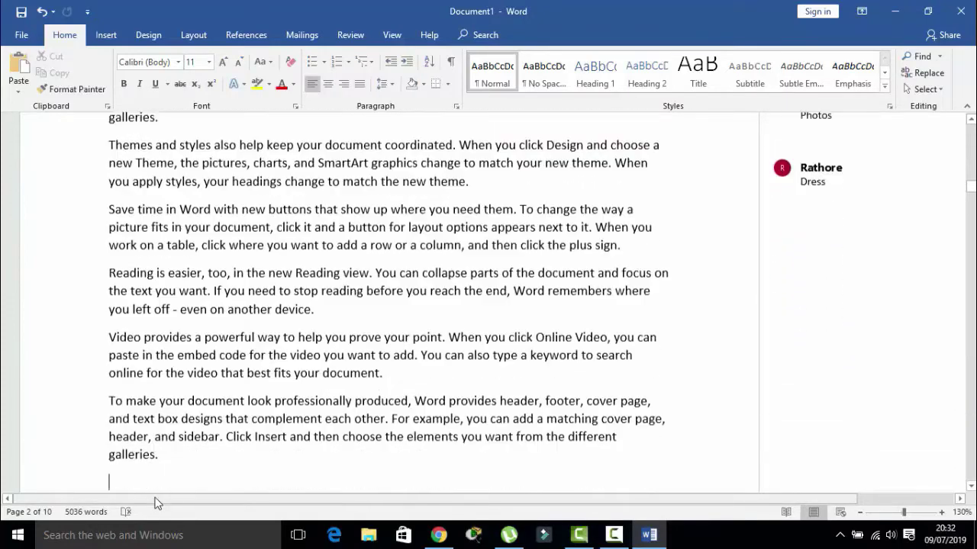
key(Down)
key(Down)
key(Down)
key(Down)
key(Down)
key(Down)
key(Down)
key(Down)
key(Down)
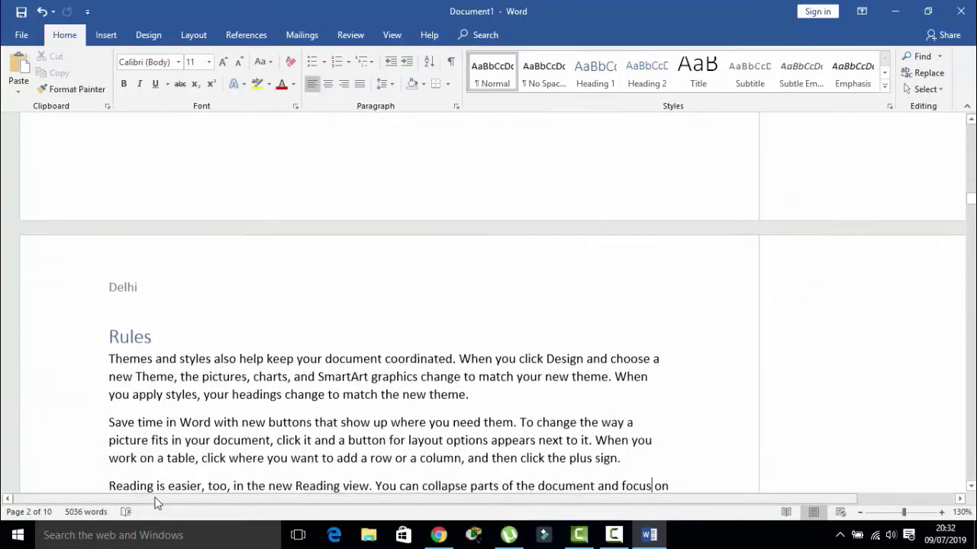
key(Down)
key(Down)
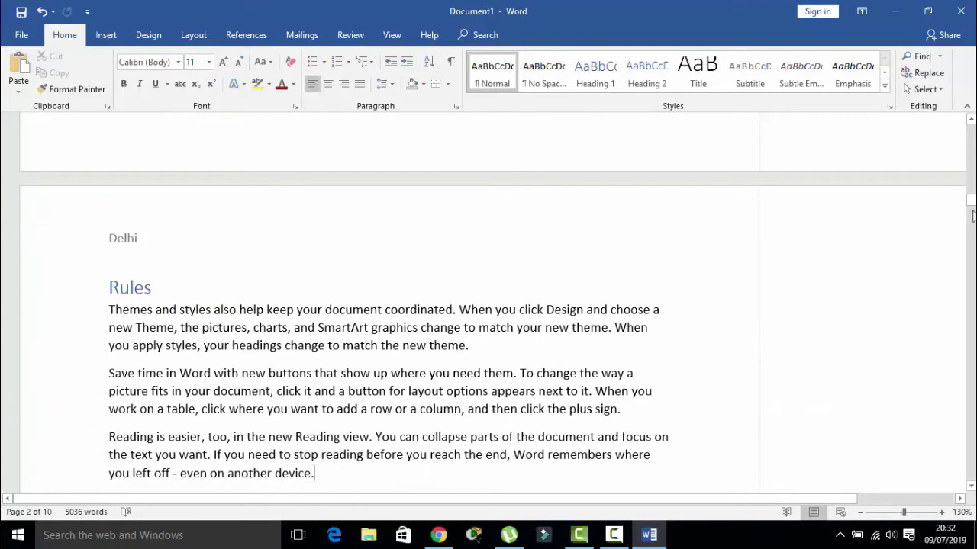
drag(970, 203, 971, 122)
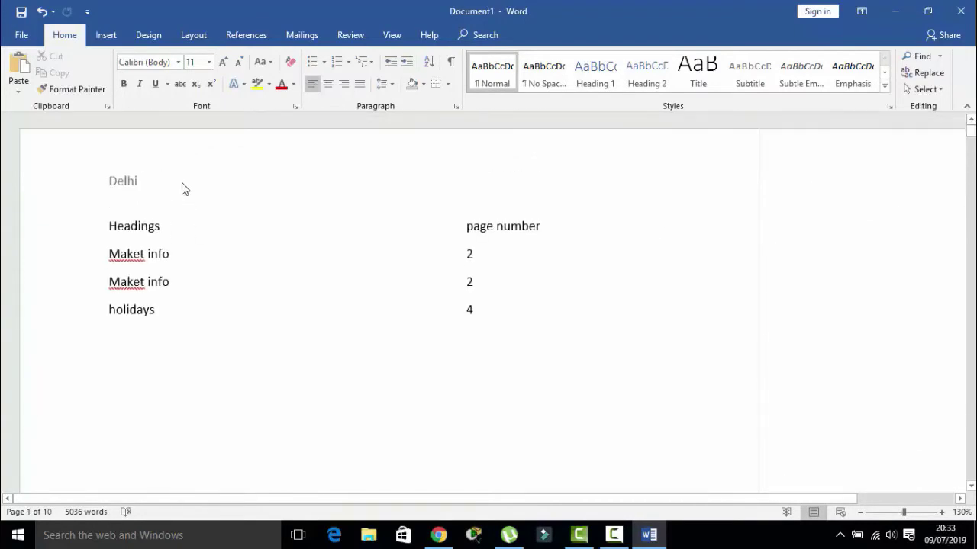
Replace the header text 'Delhi' with 'Greater Noida' and select the new text
double_click(181, 188)
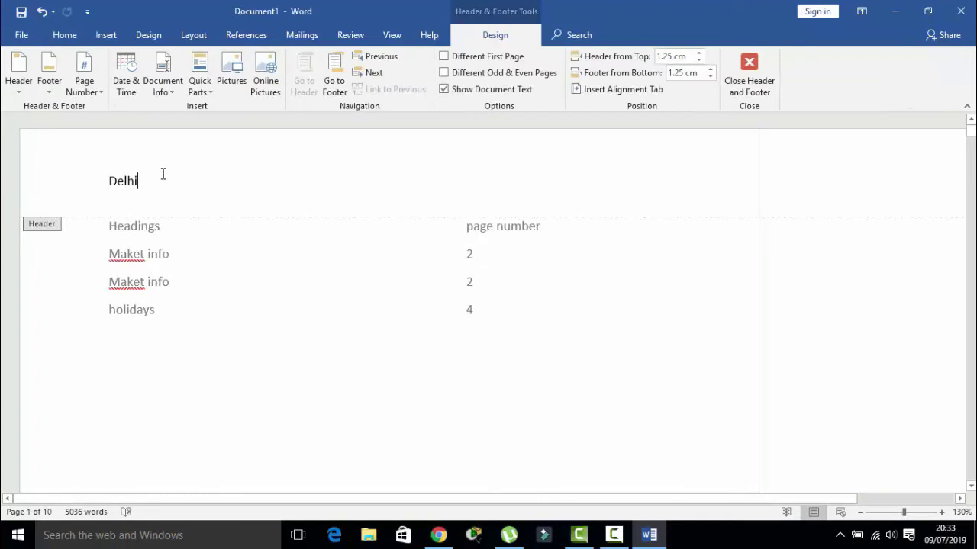
key(BackSpace)
key(BackSpace)
key(BackSpace)
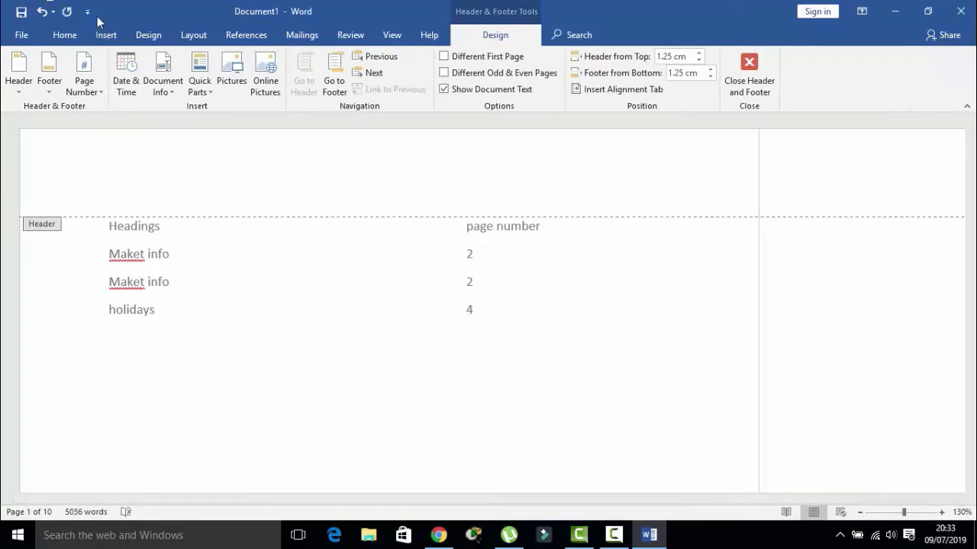
click(104, 34)
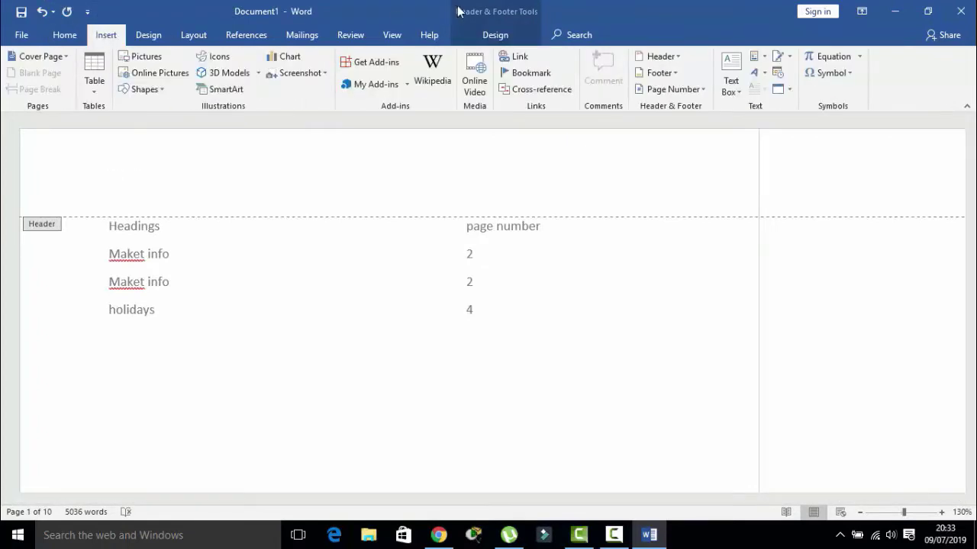
click(678, 58)
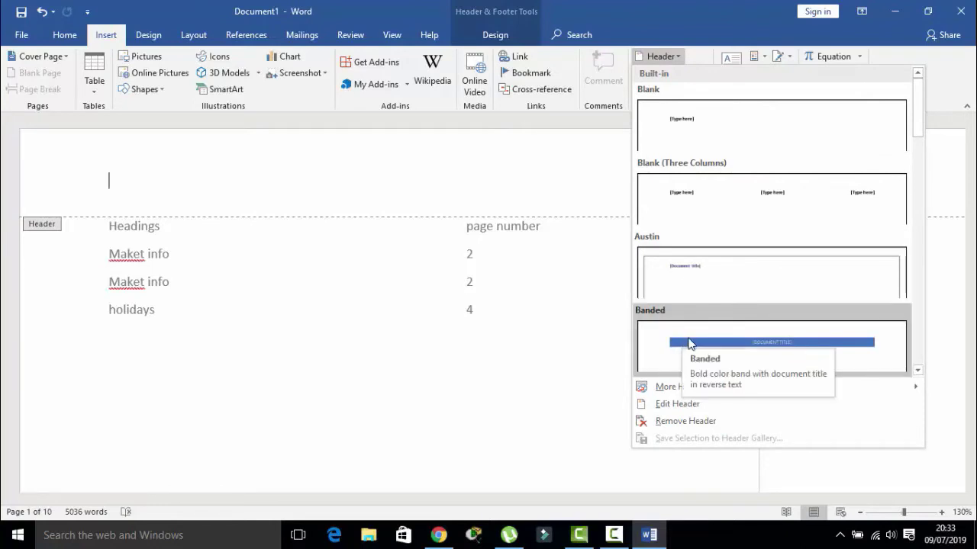
click(396, 143)
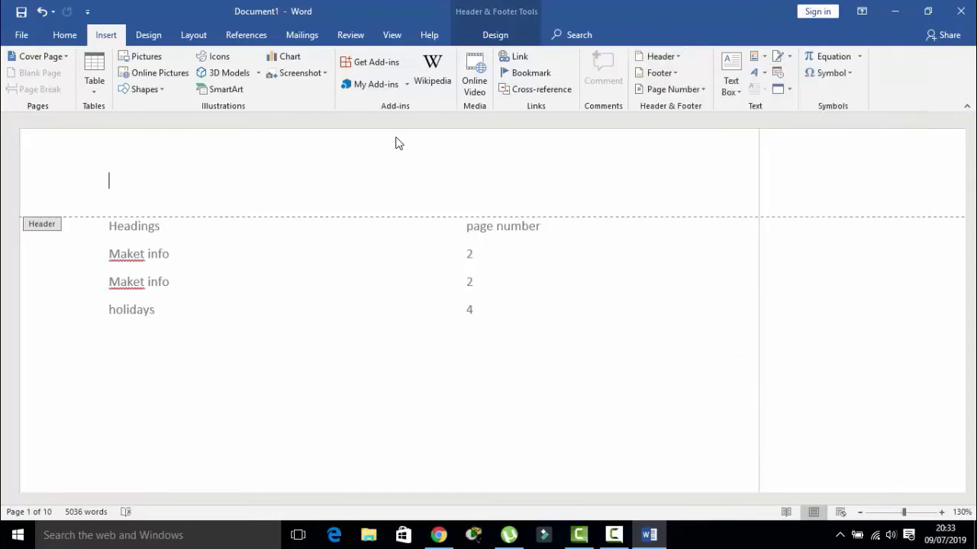
text(ea)
key(BackSpace)
key(BackSpace)
key(BackSpace)
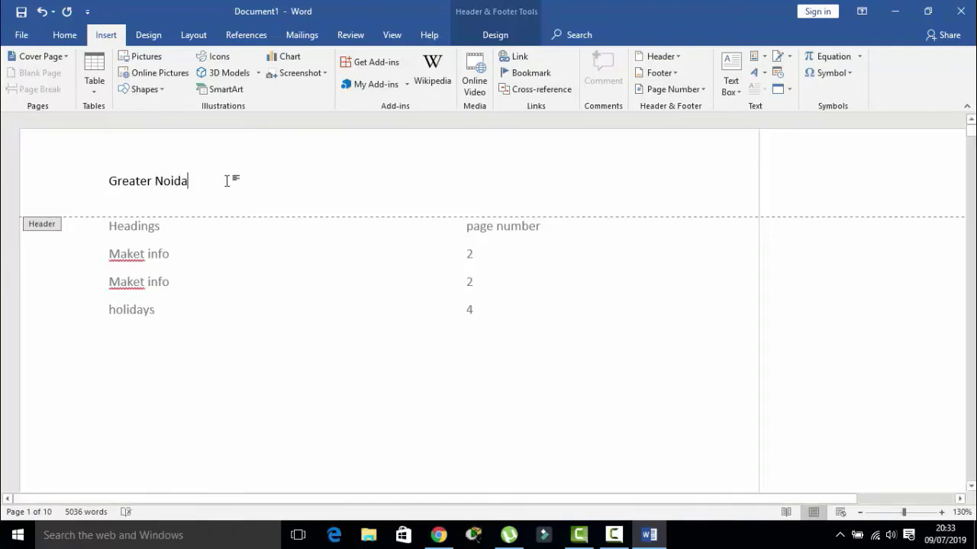
drag(196, 178, 133, 177)
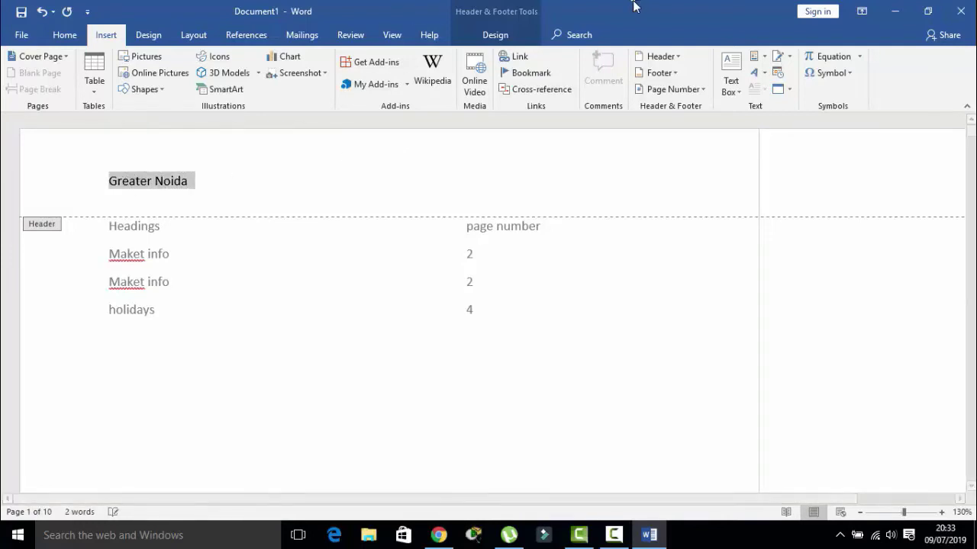
Apply the Banded header design with 'NOIDA' as its document title
click(671, 59)
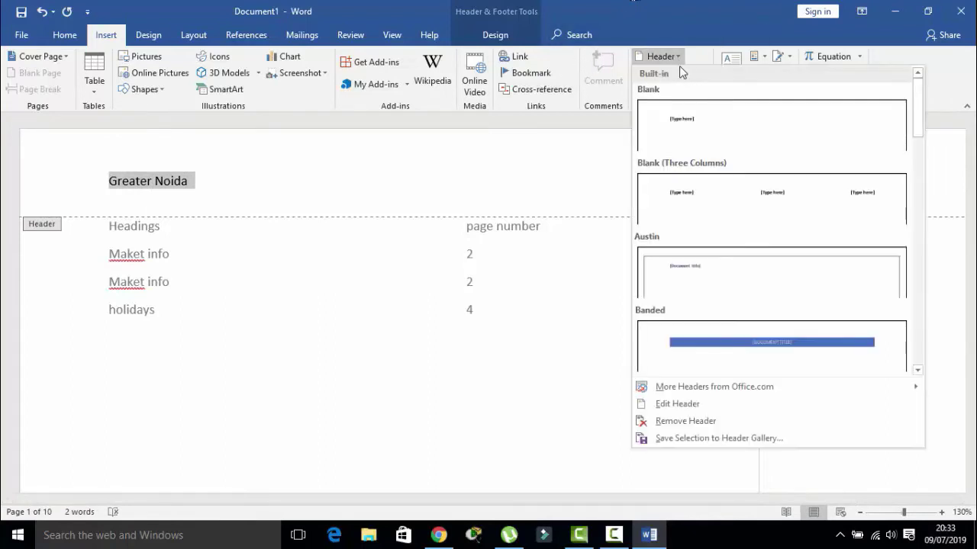
click(737, 343)
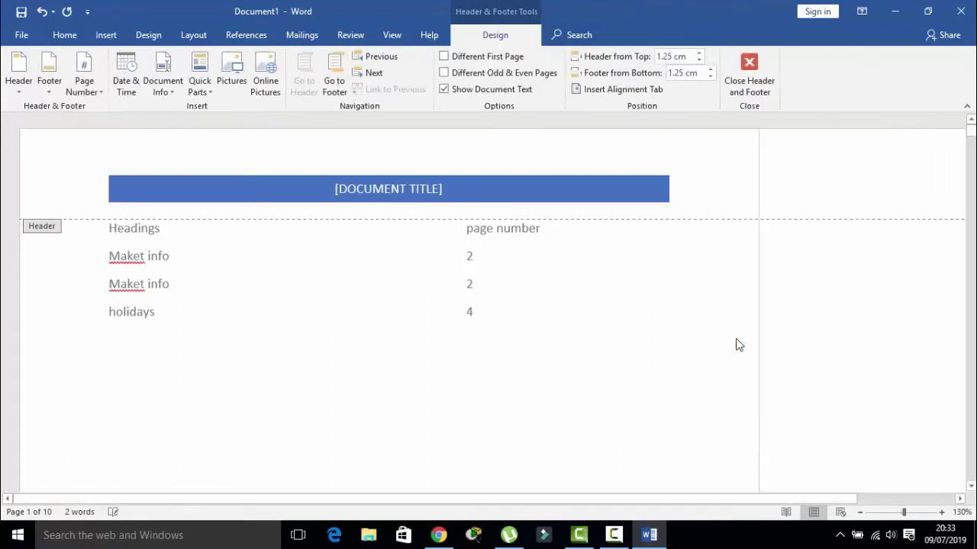
click(379, 193)
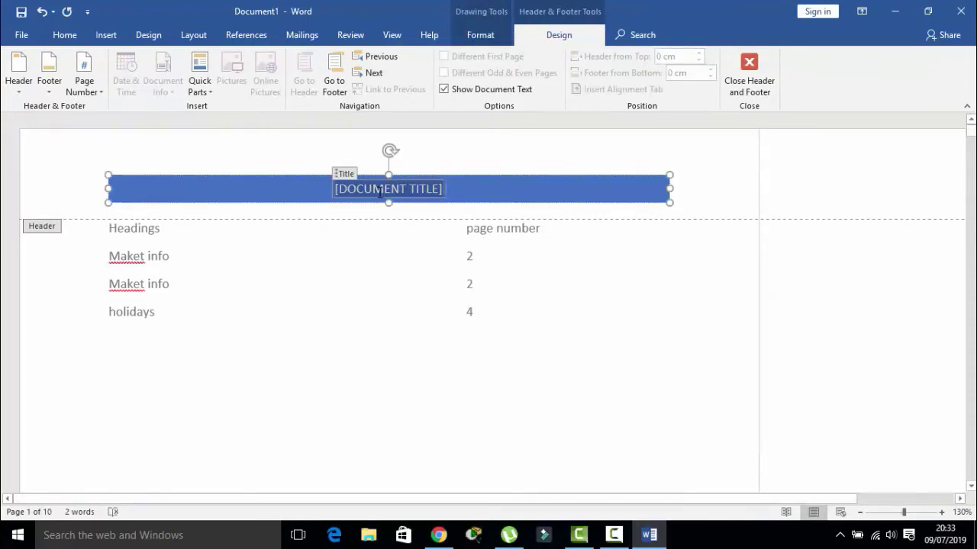
text(Noi)
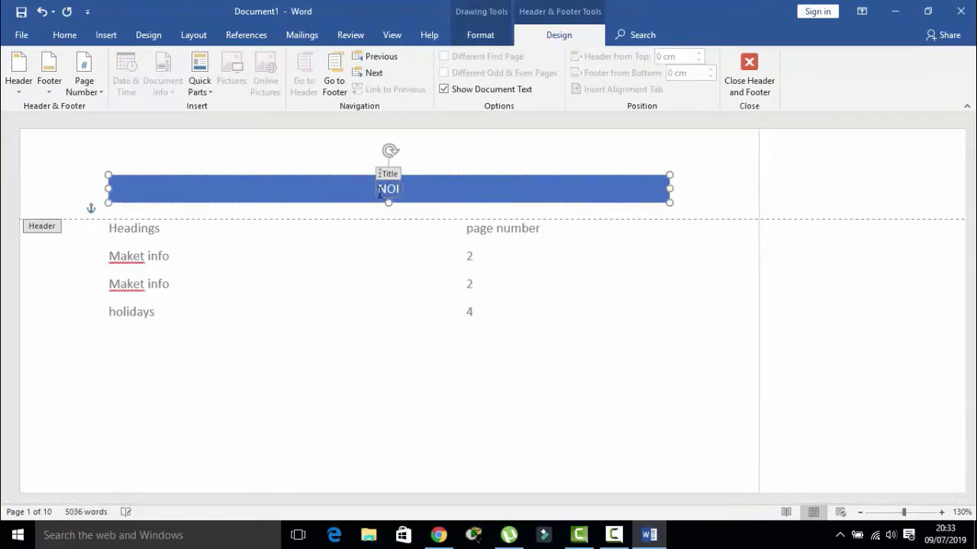
text(dA)
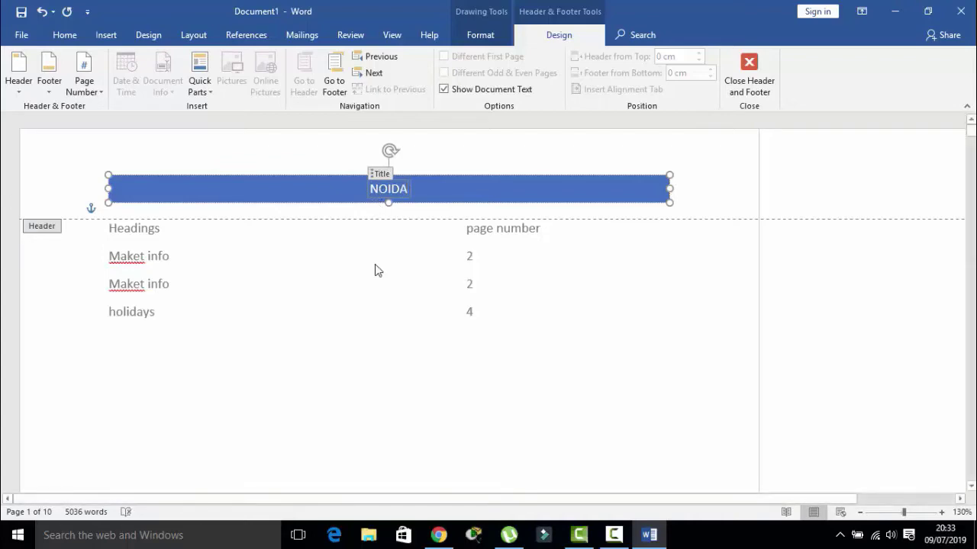
double_click(375, 270)
Scroll through the pages to confirm the NOIDA header appears on each one
scroll(460, 316, down, 5)
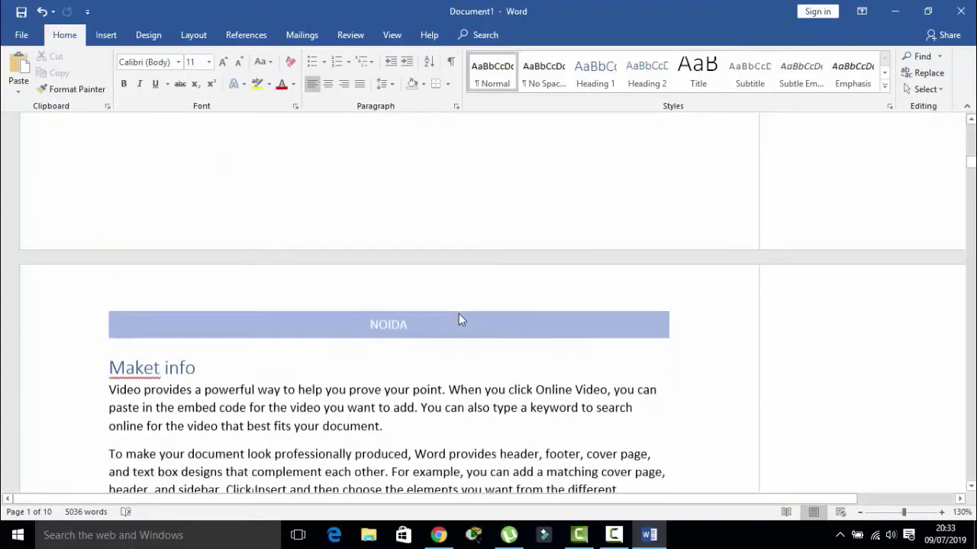
scroll(460, 317, down, 5)
scroll(460, 317, down, 1)
scroll(460, 317, down, 1)
scroll(460, 317, down, 3)
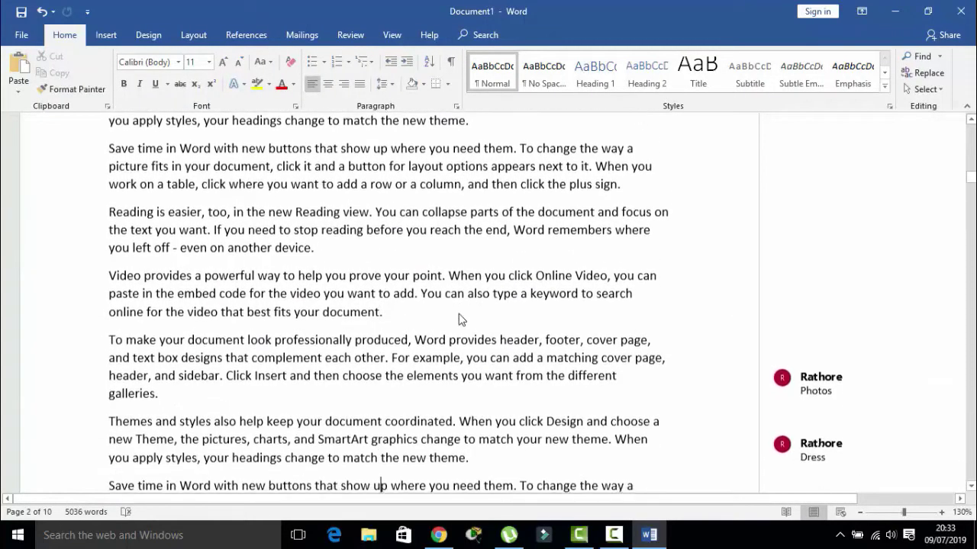
scroll(460, 317, down, 3)
scroll(460, 316, down, 3)
scroll(460, 316, down, 3)
key(Down)
key(Down)
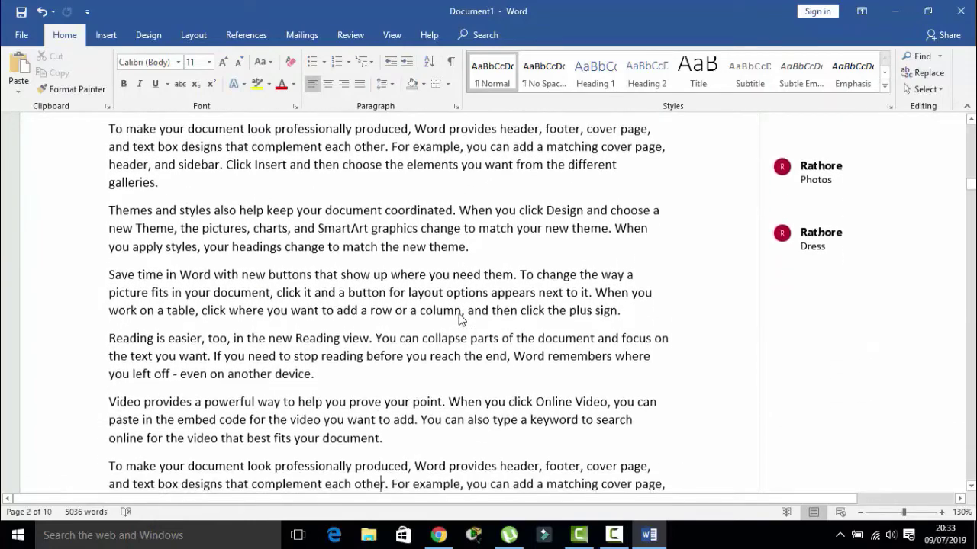
key(Down)
key(Down)
key(Down)
key(Down)
key(Down)
key(Down)
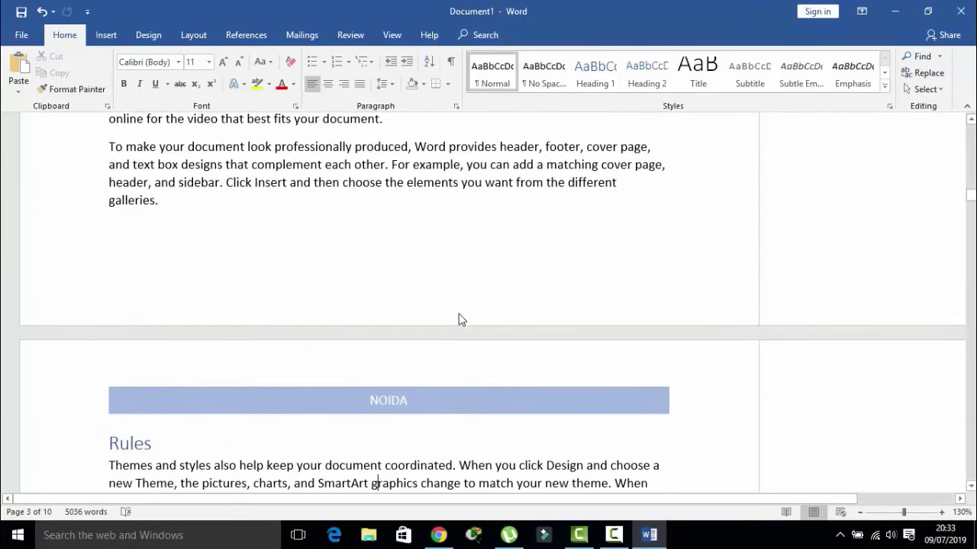
drag(971, 199, 965, 102)
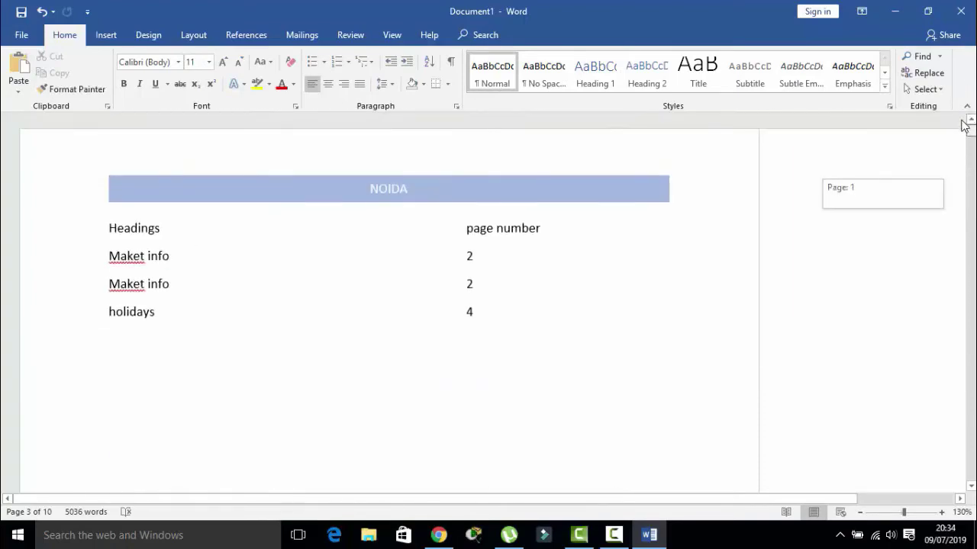
drag(965, 102, 963, 160)
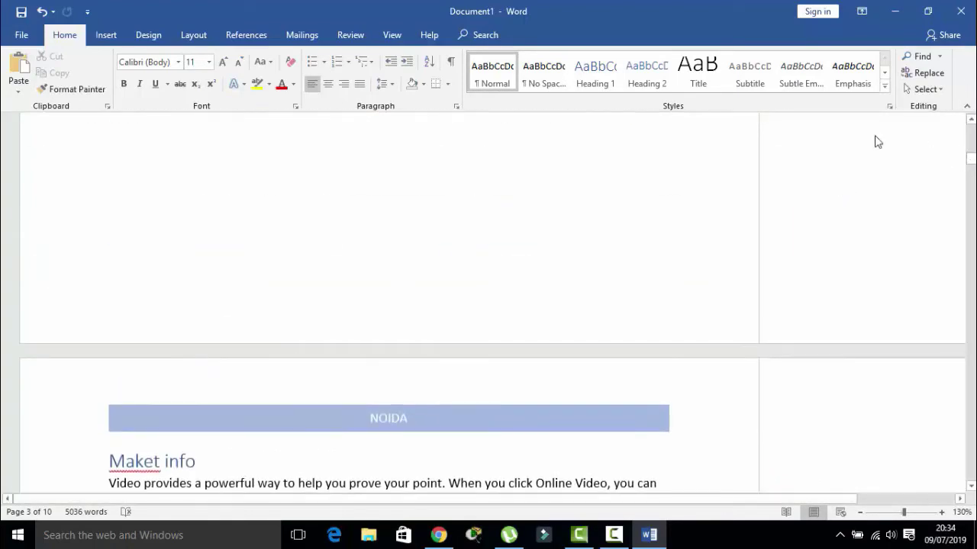
Add the Banded footer with page numbers, then page down to check the numbering
double_click(239, 299)
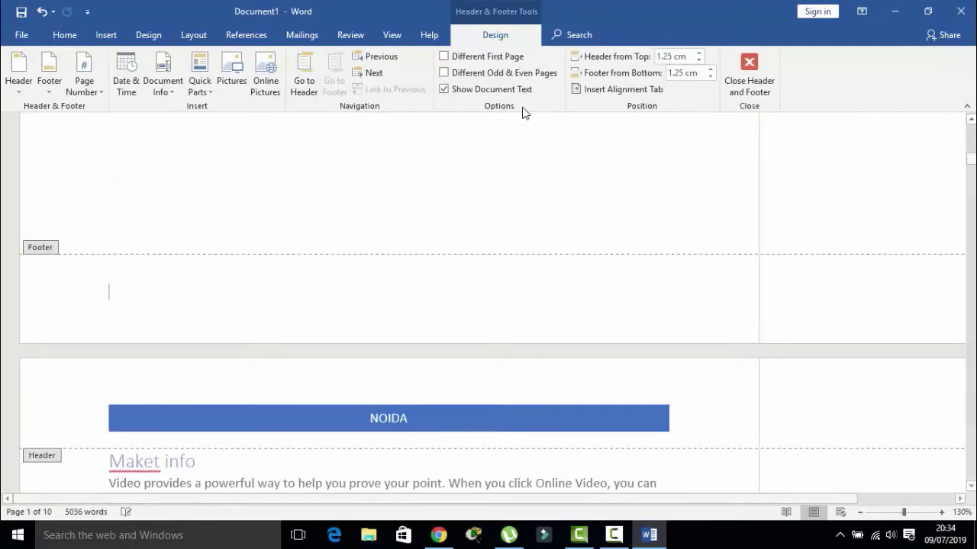
click(106, 35)
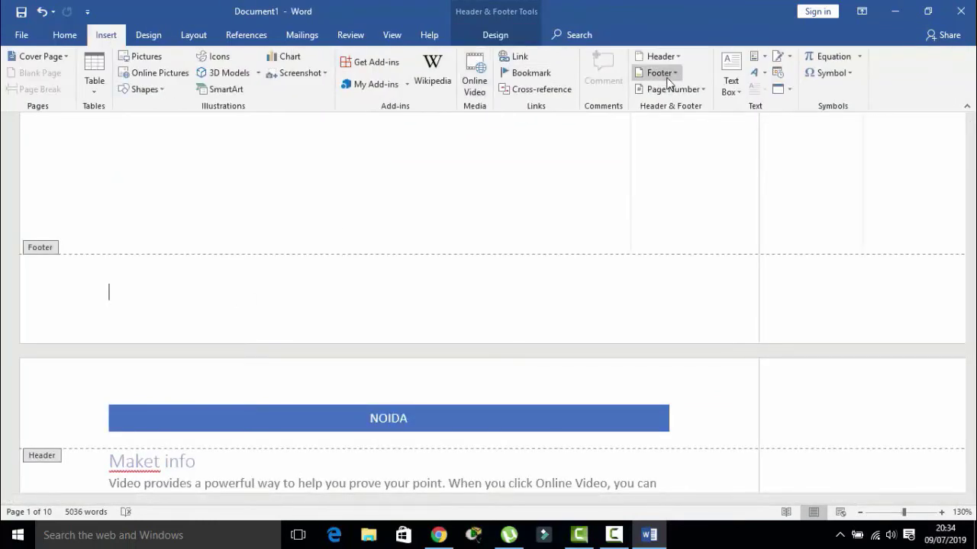
click(666, 77)
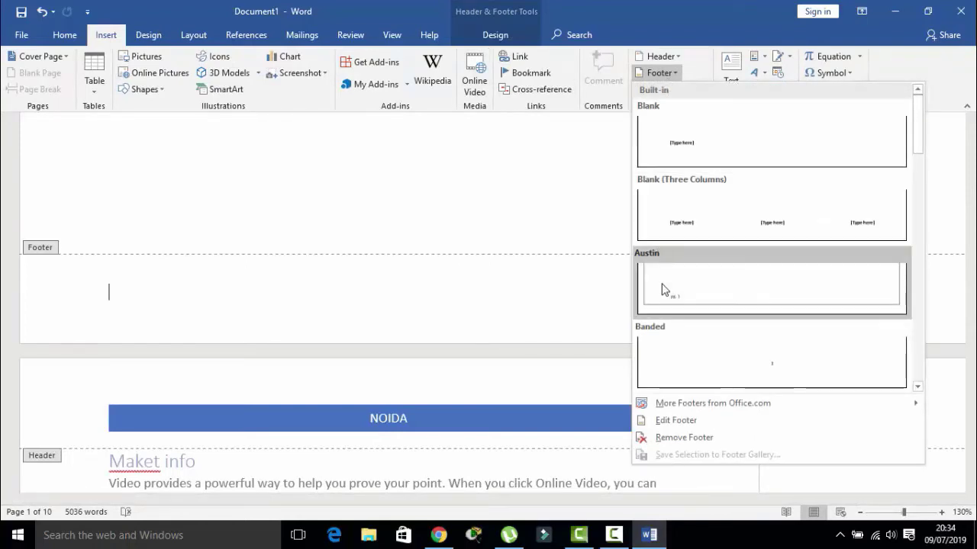
click(739, 365)
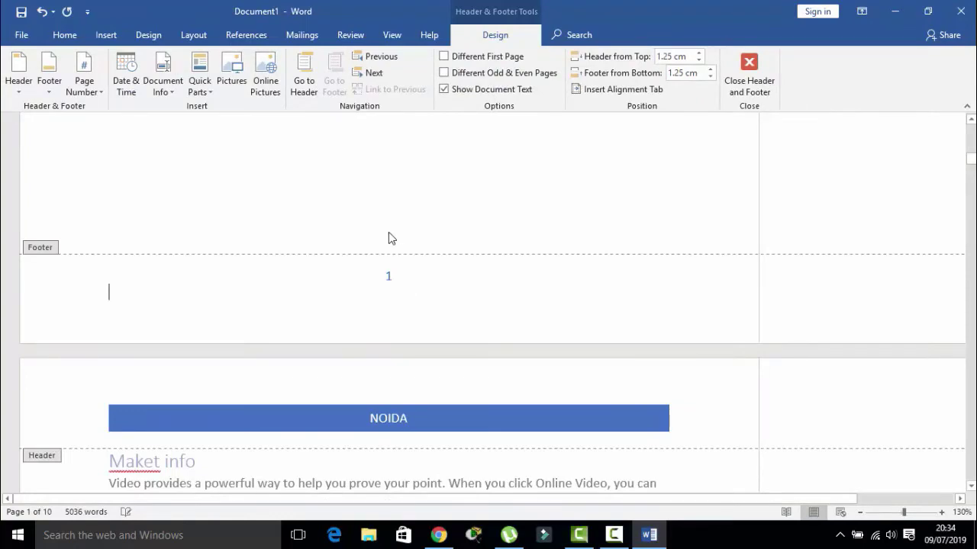
key(Escape)
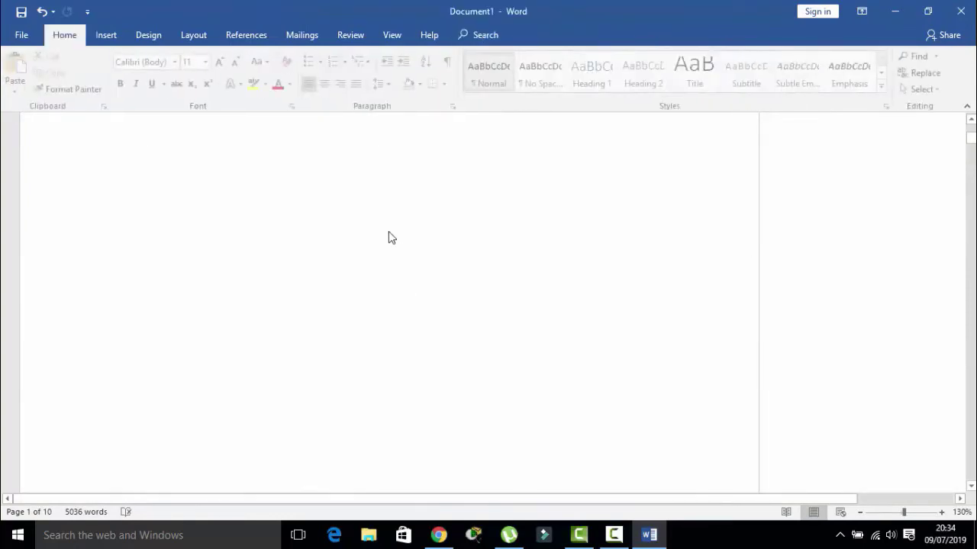
key(Page_Down)
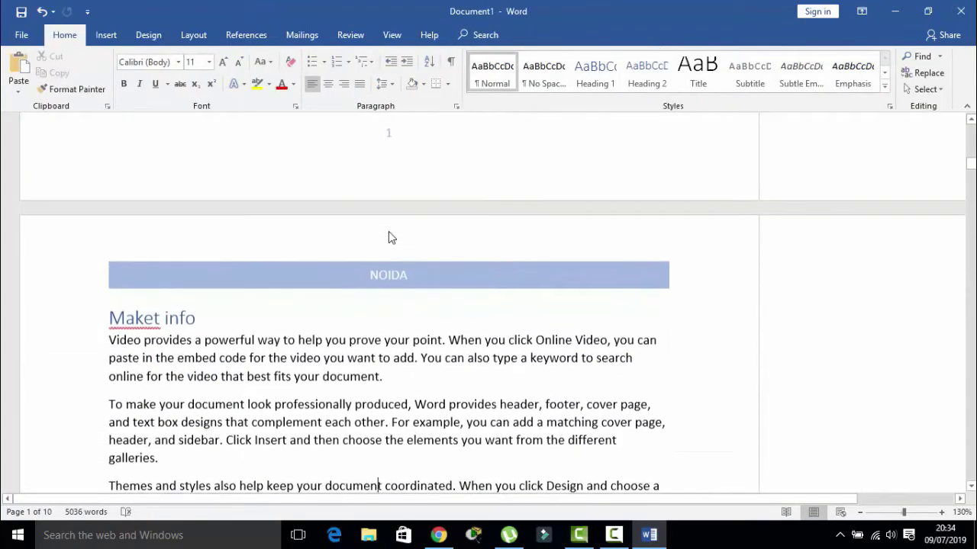
key(Down)
key(Down)
key(Down)
key(Down)
key(Down)
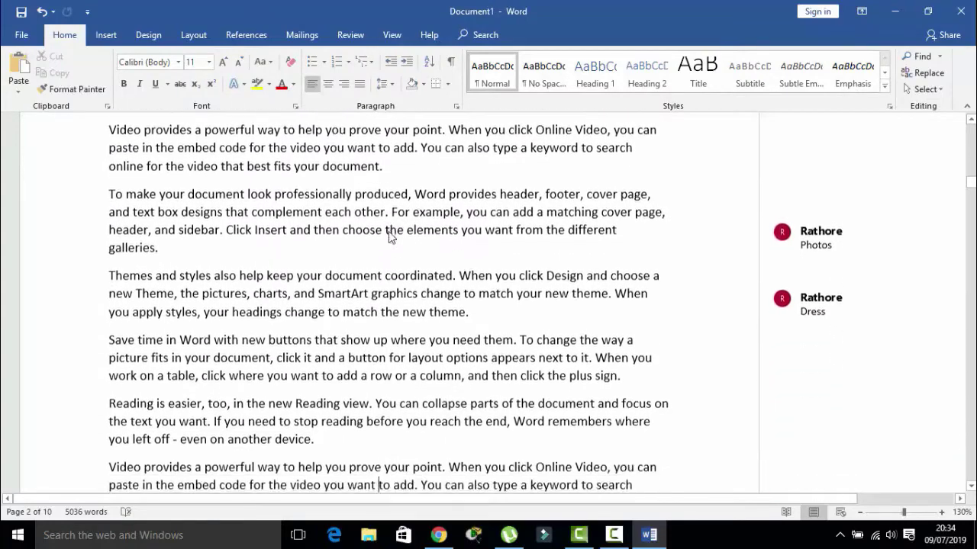
key(Down)
key(Down)
key(Down)
key(Down)
key(Down)
key(Down)
key(Down)
key(Down)
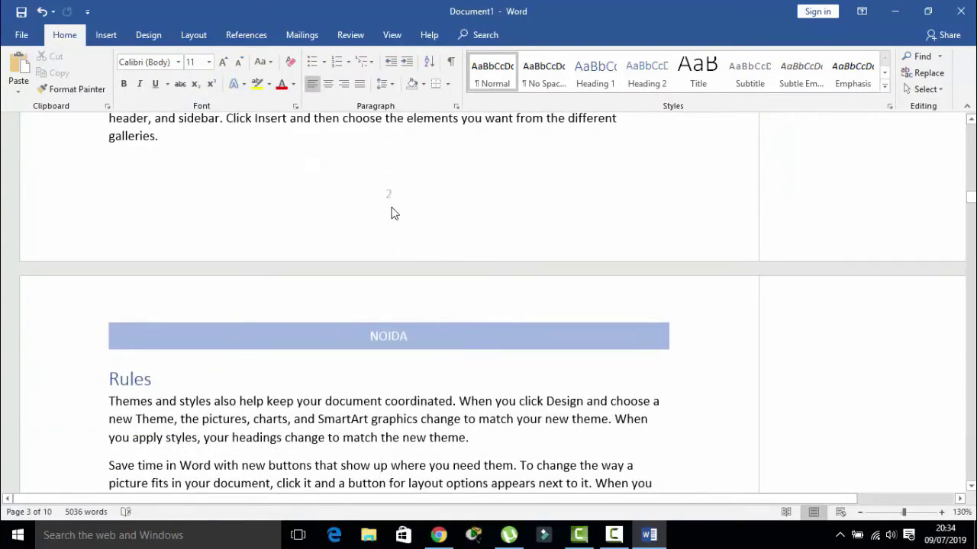
key(Down)
key(Down)
key(Down)
key(Down)
key(Down)
key(Down)
key(Down)
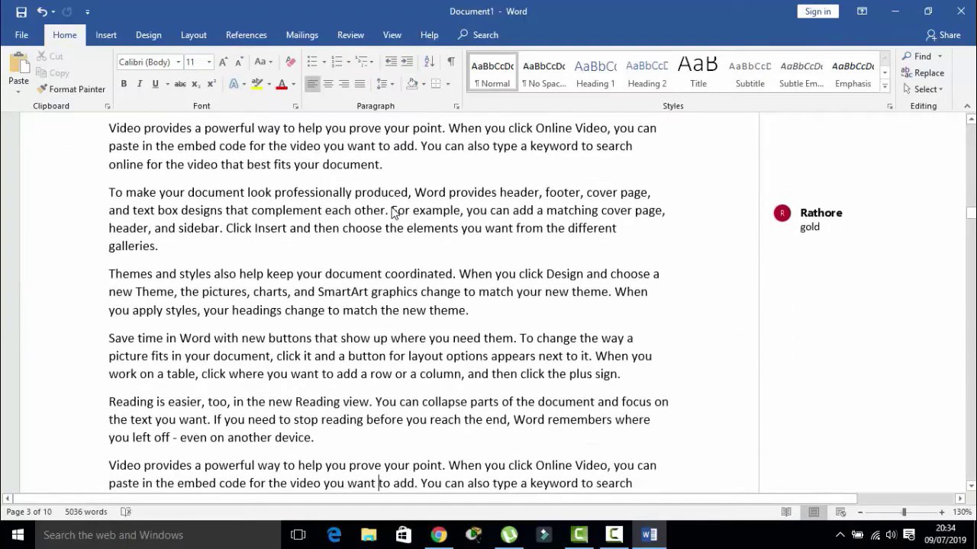
key(Down)
key(Down)
key(Down)
key(Down)
key(Down)
key(Down)
key(Down)
key(Down)
key(Down)
key(Down)
key(Down)
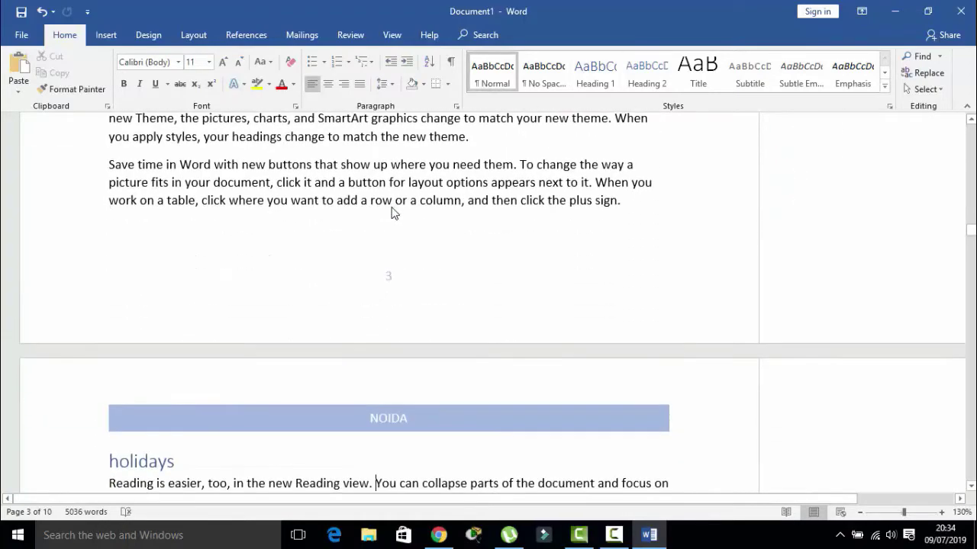
Add Plain Number 3 page numbers at the top right of each header
click(107, 37)
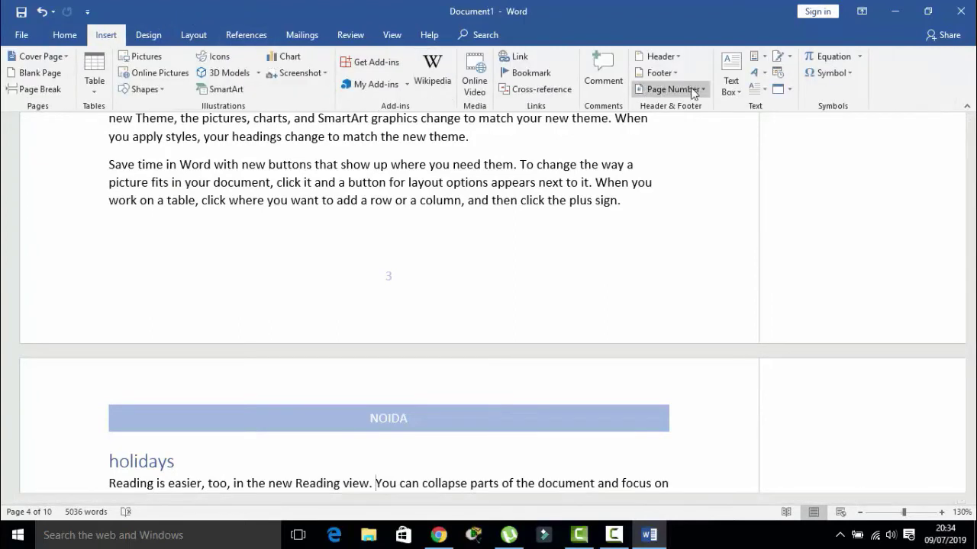
click(702, 90)
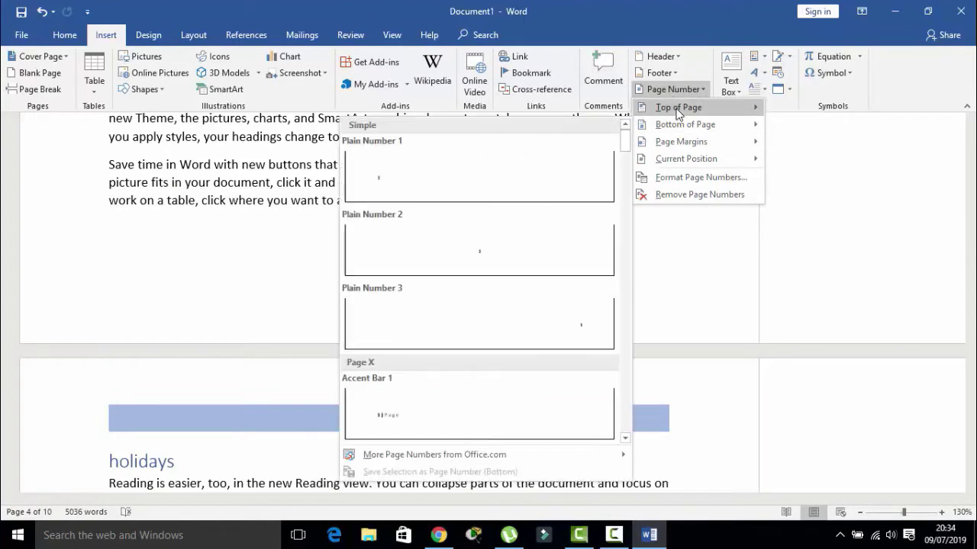
mouse_move(678, 108)
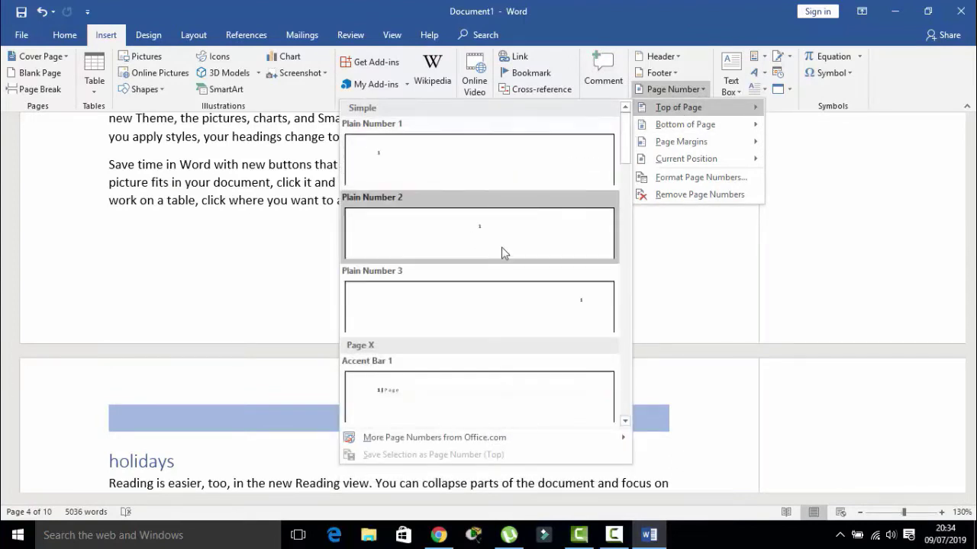
click(578, 308)
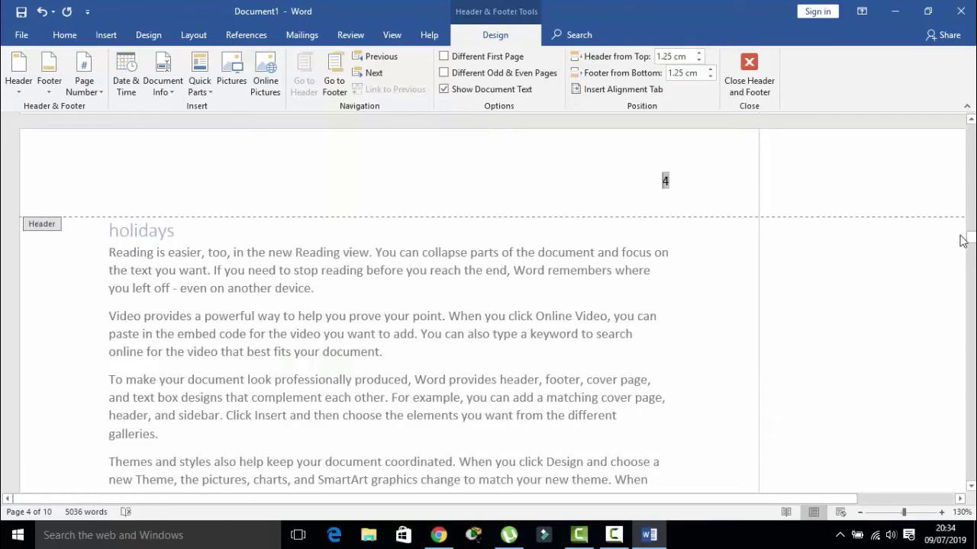
drag(972, 241, 973, 134)
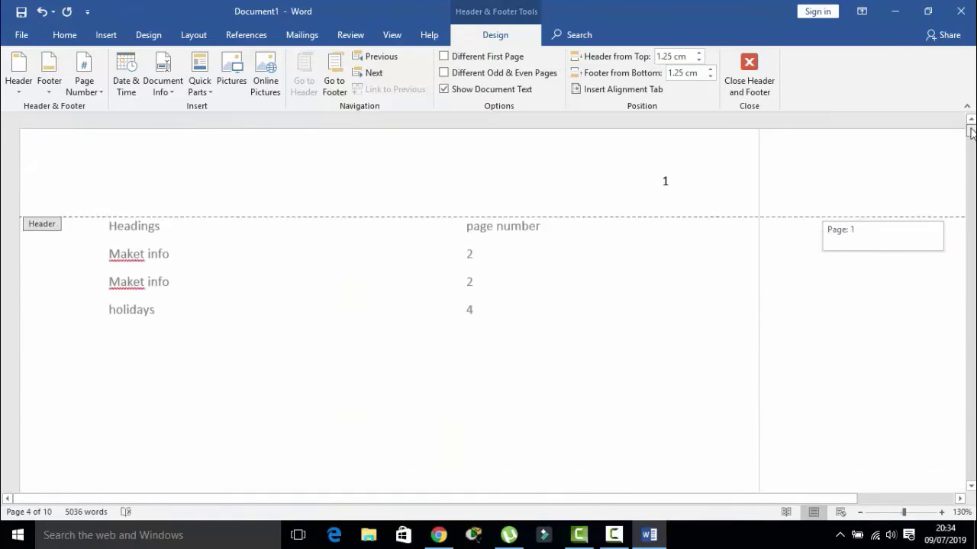
drag(972, 133, 973, 132)
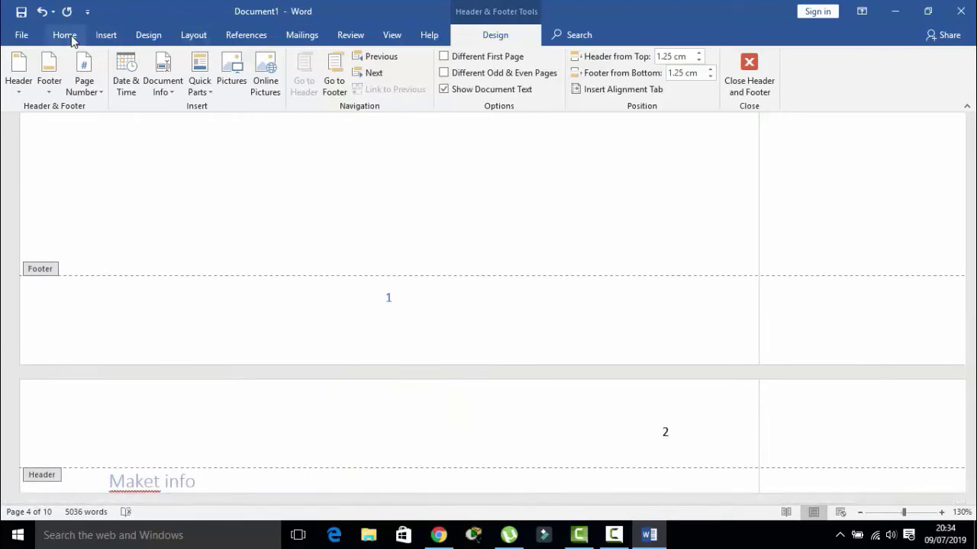
Dismiss the Page Number options, scroll to page 2 and return to body text editing
click(105, 36)
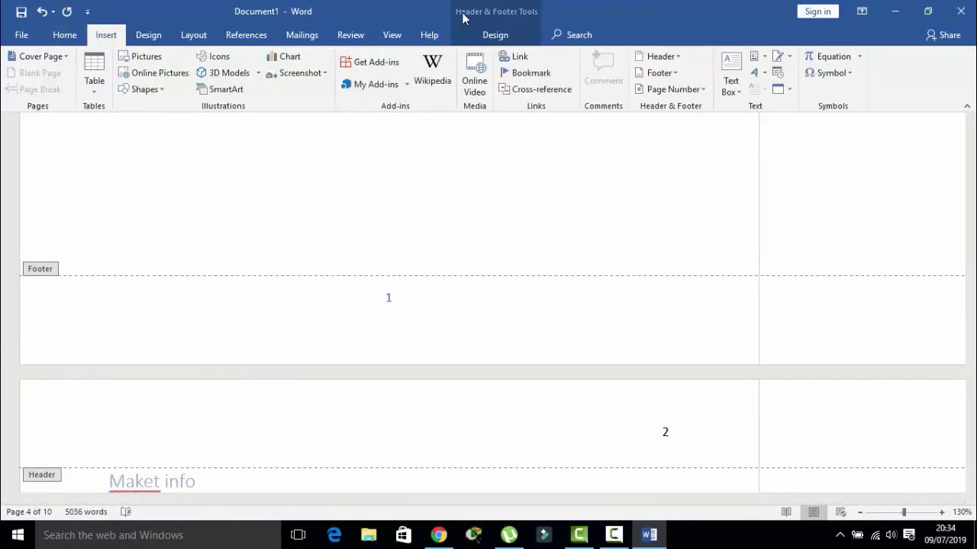
click(683, 90)
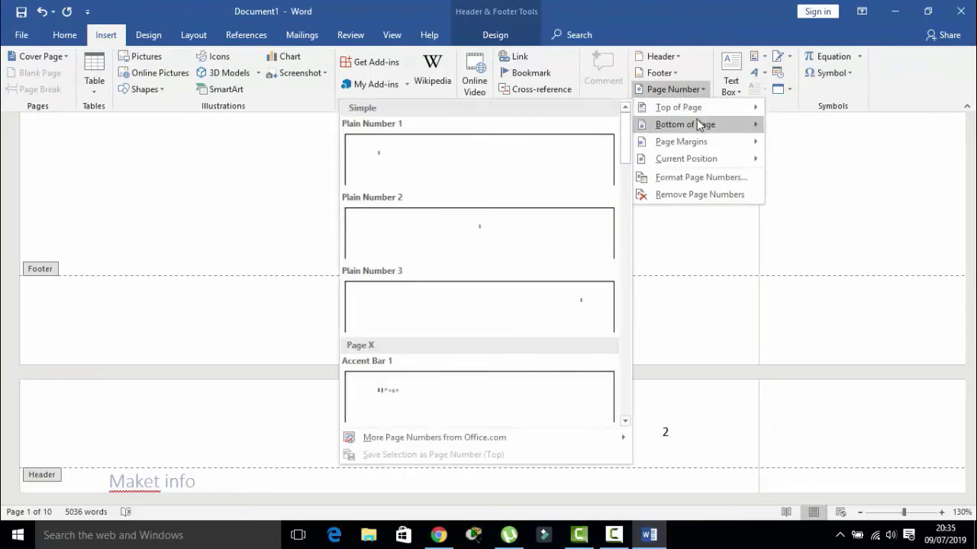
mouse_move(684, 125)
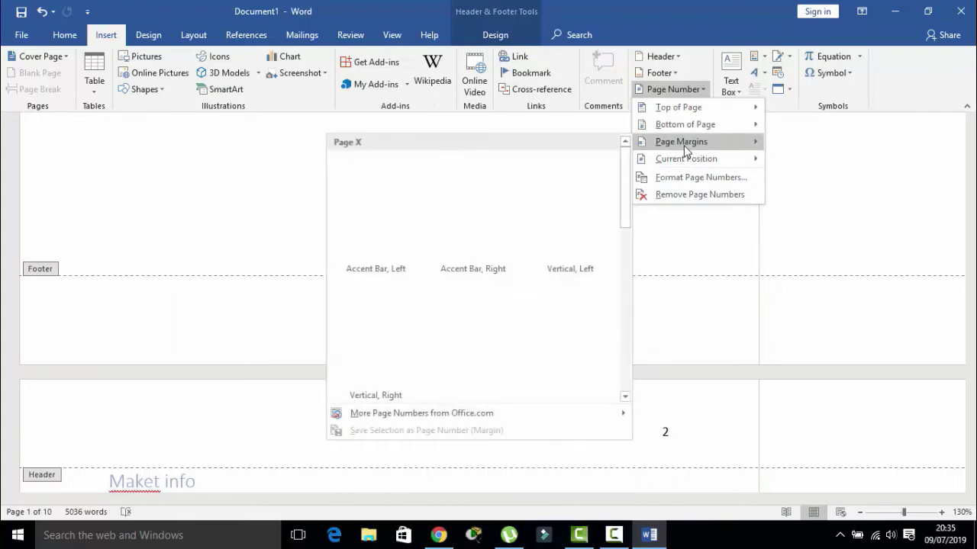
mouse_move(681, 141)
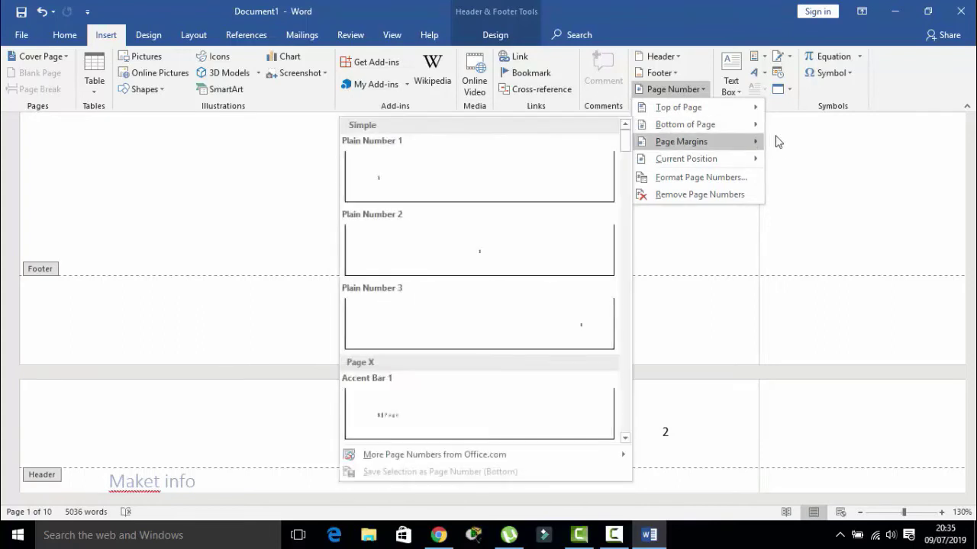
click(480, 244)
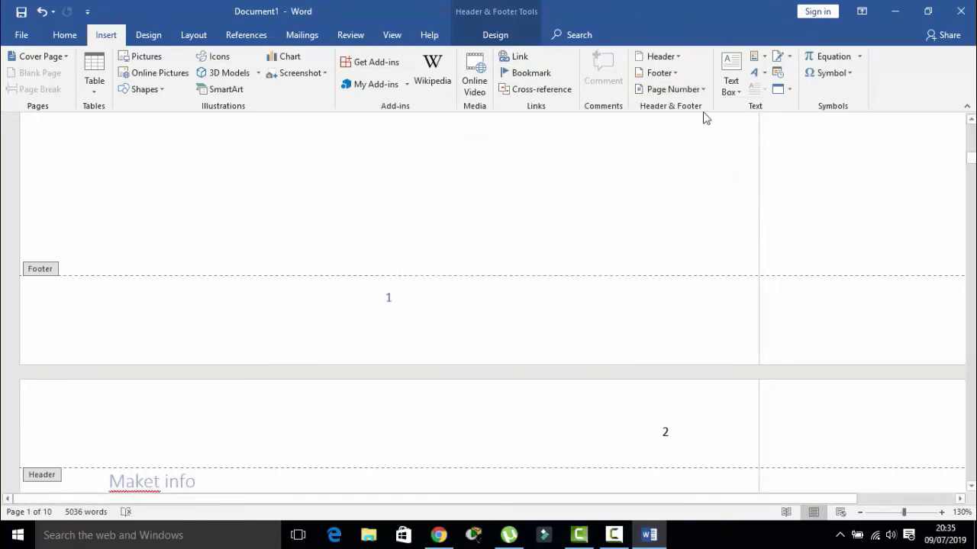
click(970, 160)
drag(970, 160, 965, 193)
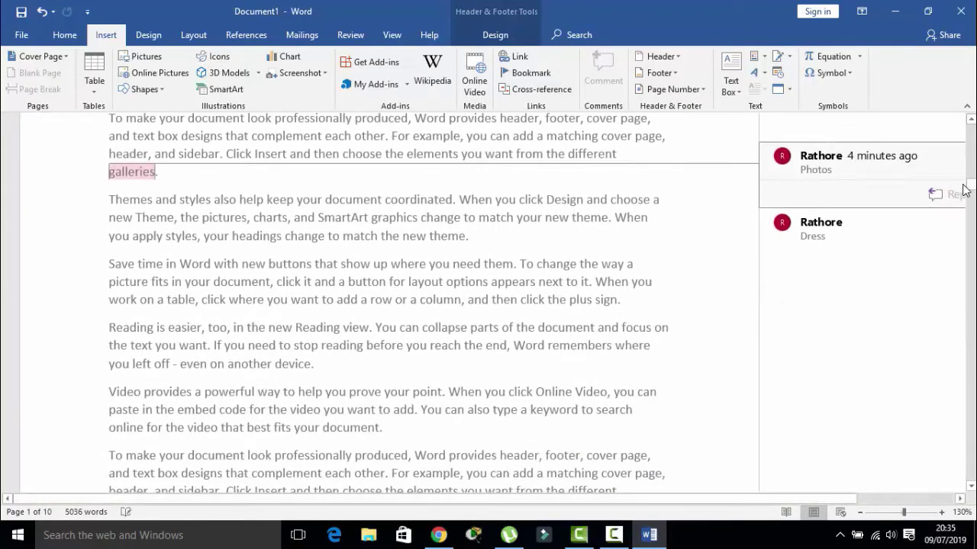
double_click(317, 245)
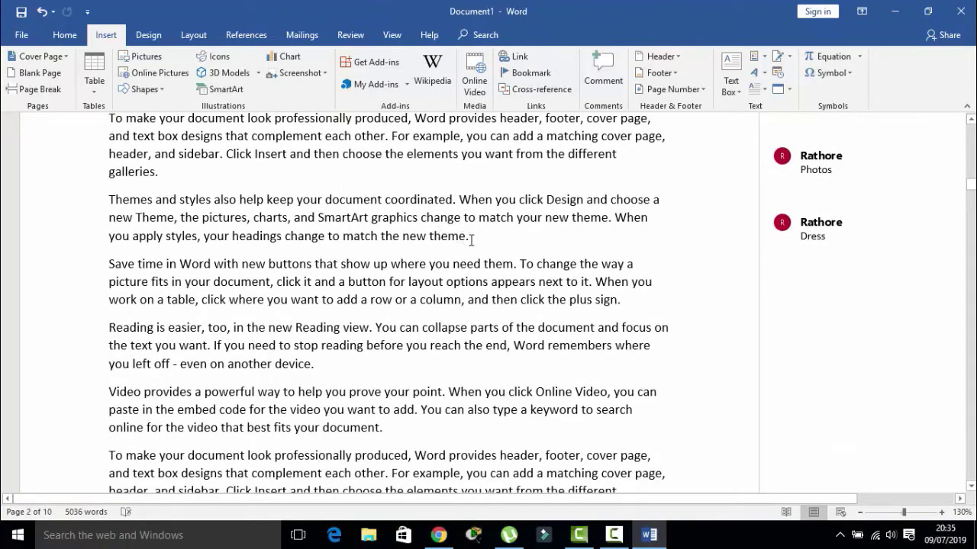
Insert a Simple Text Box reading 'Hello welcome' into the Themes and styles paragraph
click(731, 80)
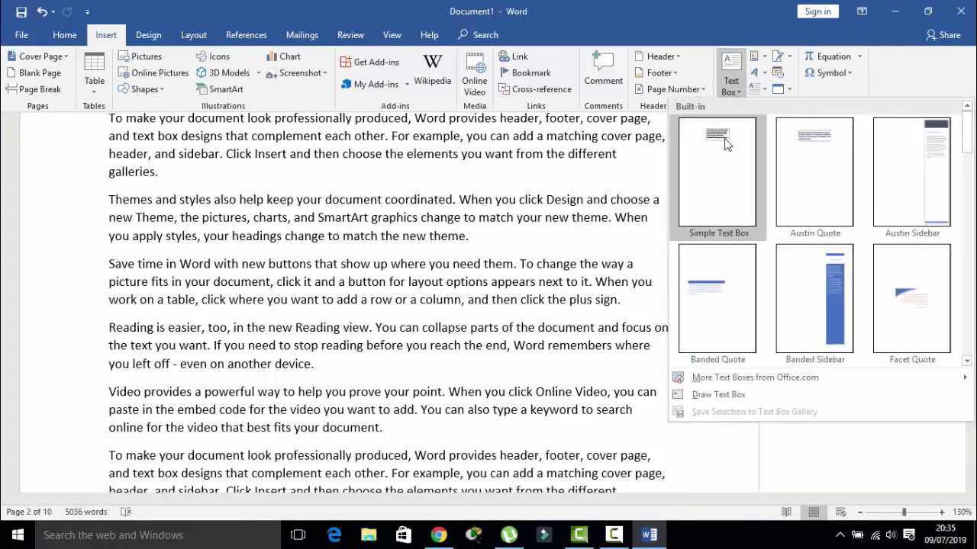
click(727, 145)
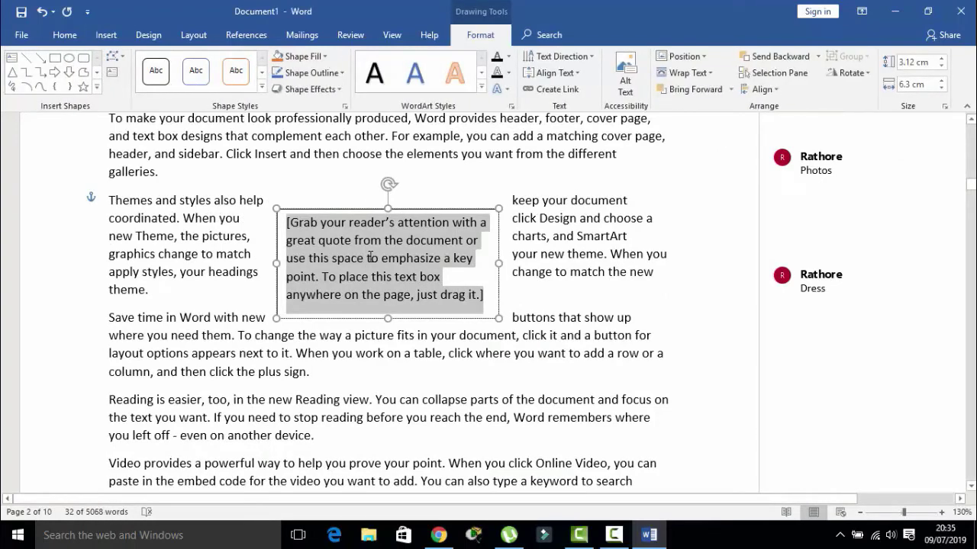
text(Helo)
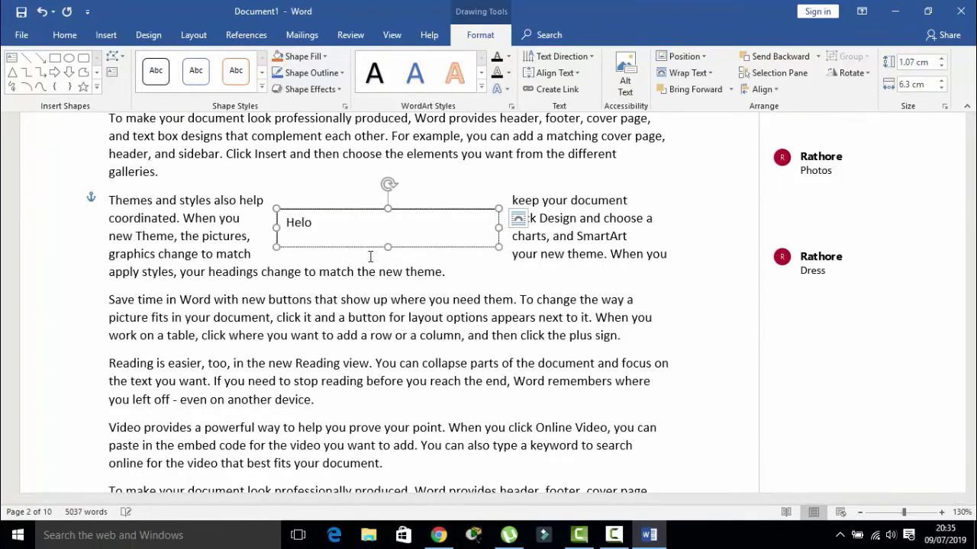
key(BackSpace)
key(BackSpace)
text(welcom)
text(e)
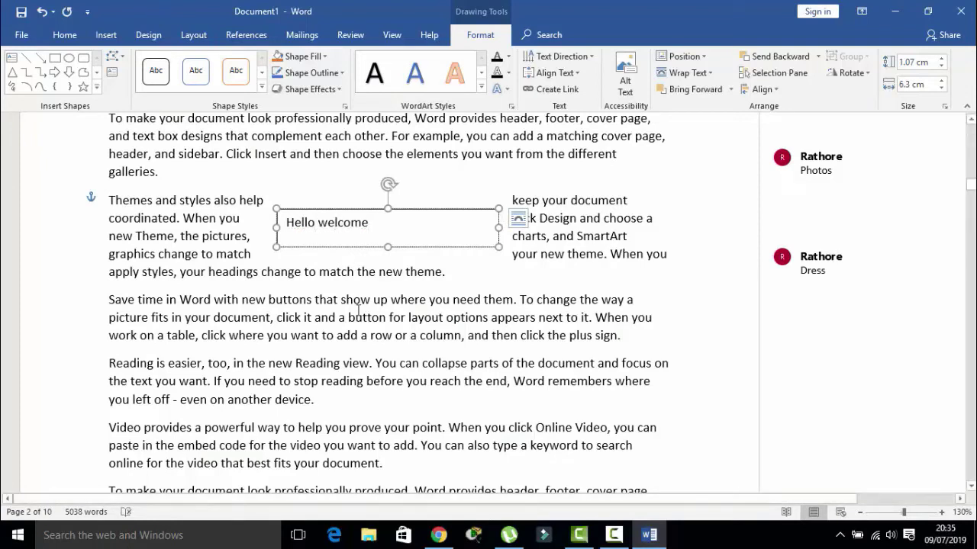
click(357, 308)
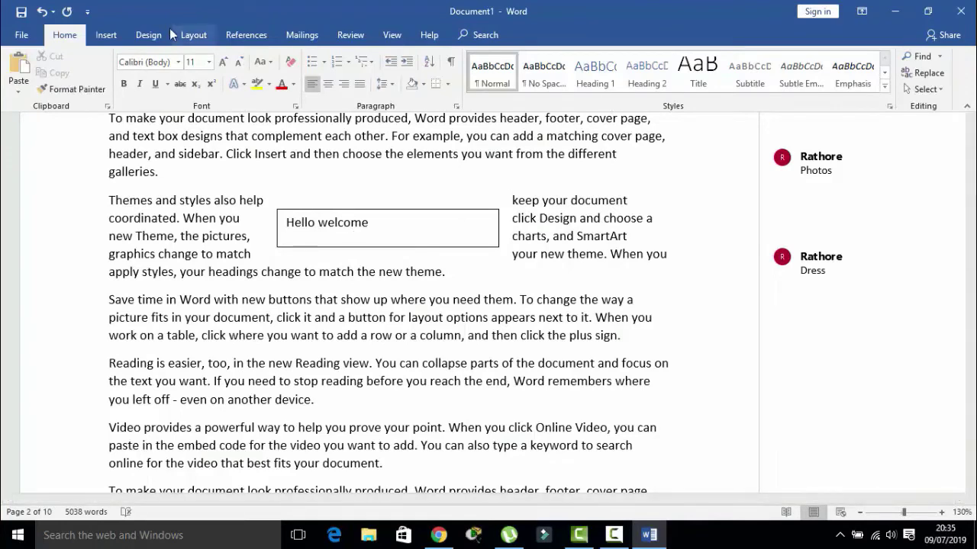
click(104, 36)
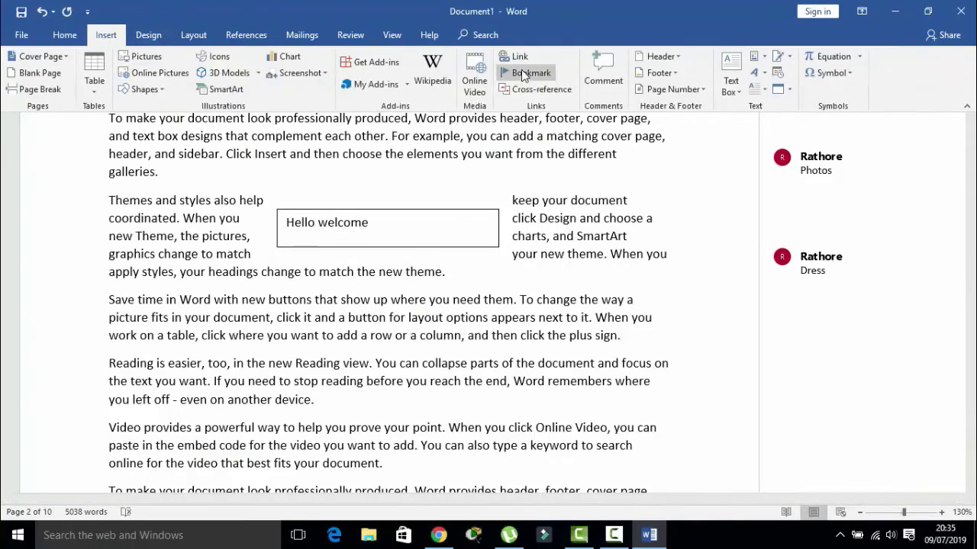
click(739, 90)
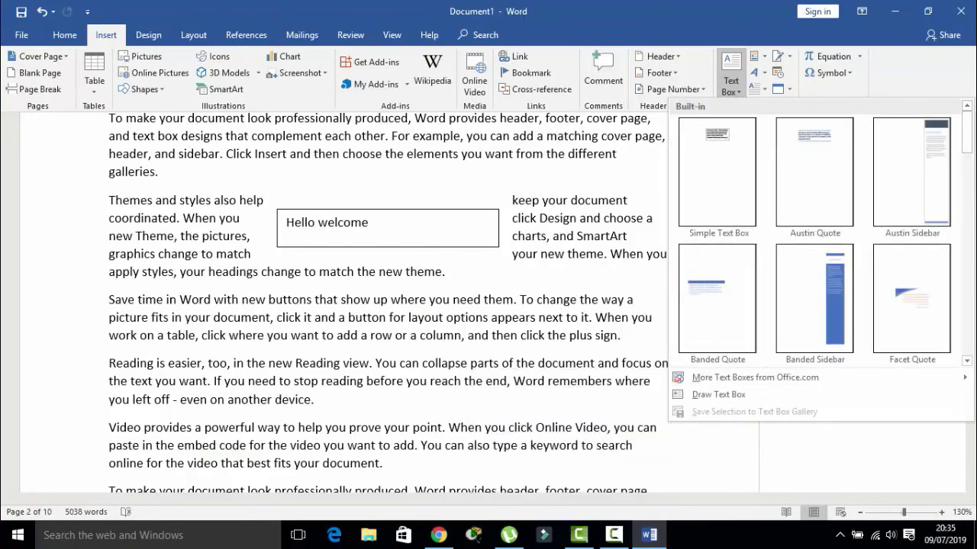
Undo the text box insertion with Ctrl+Z, then open and close the Quick Parts list twice
key(ctrl+z)
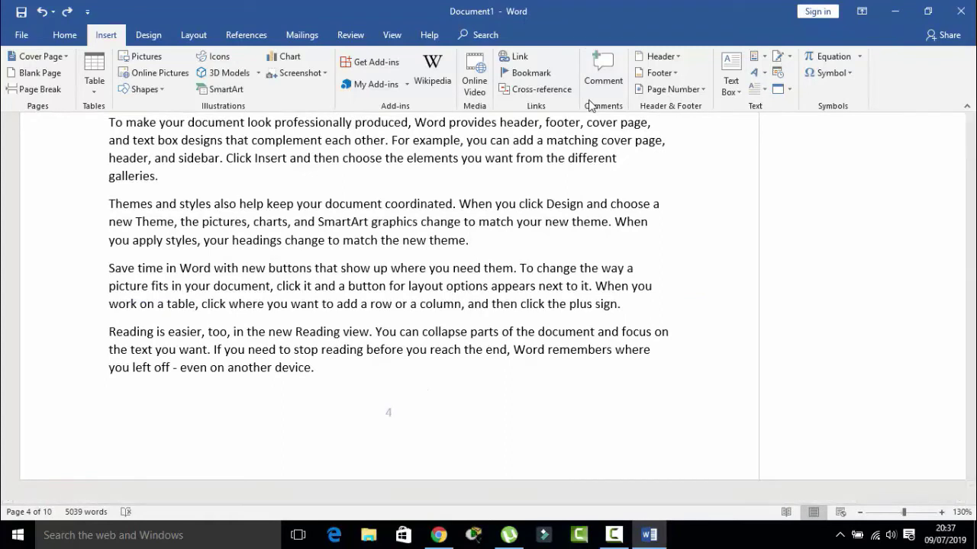
click(766, 61)
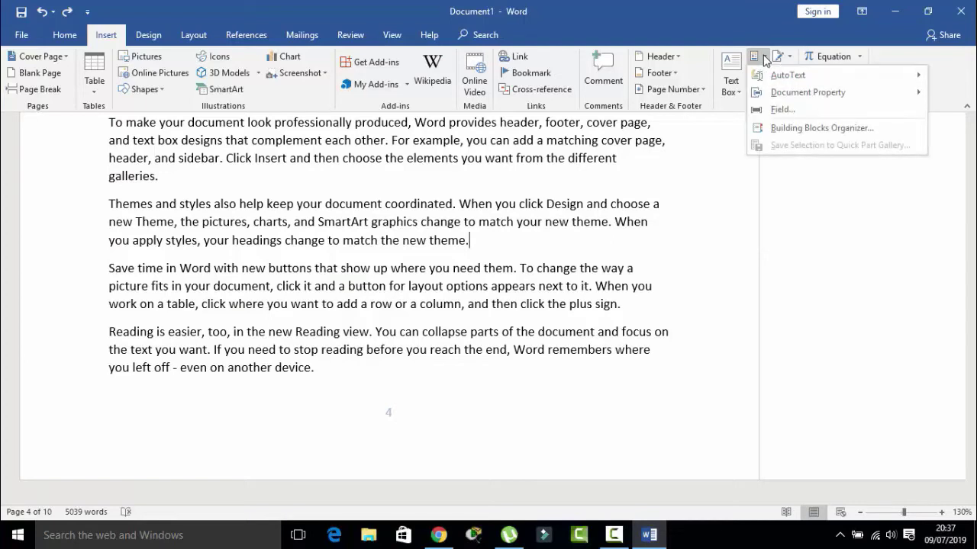
mouse_move(809, 75)
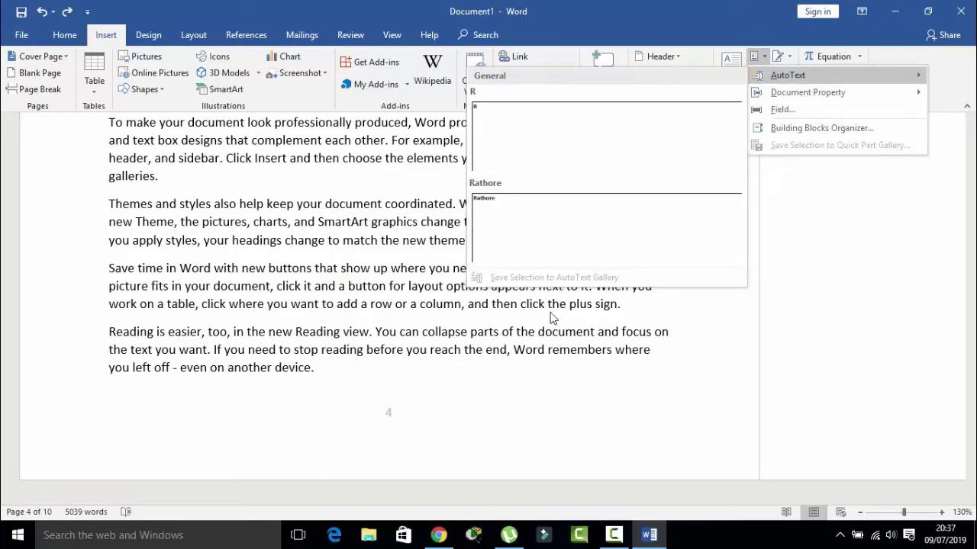
click(518, 342)
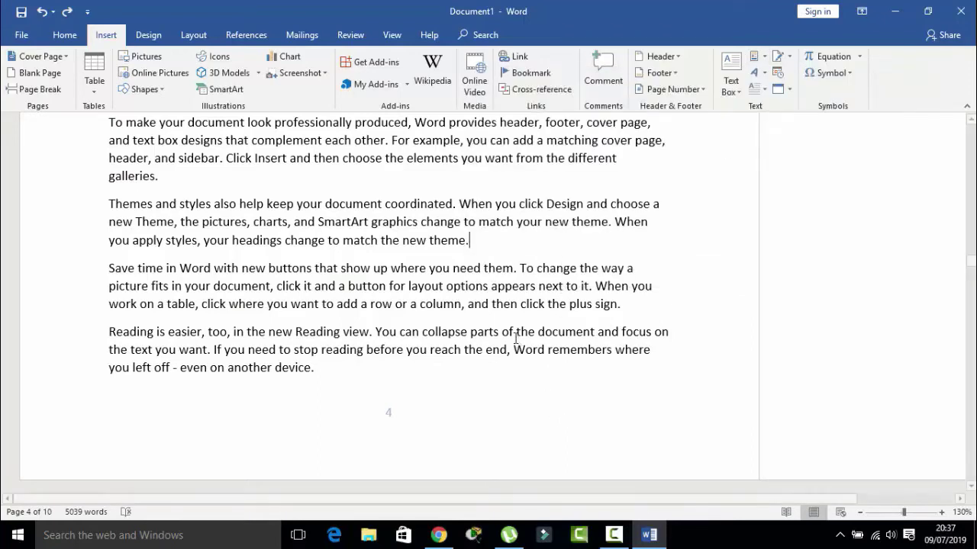
click(764, 56)
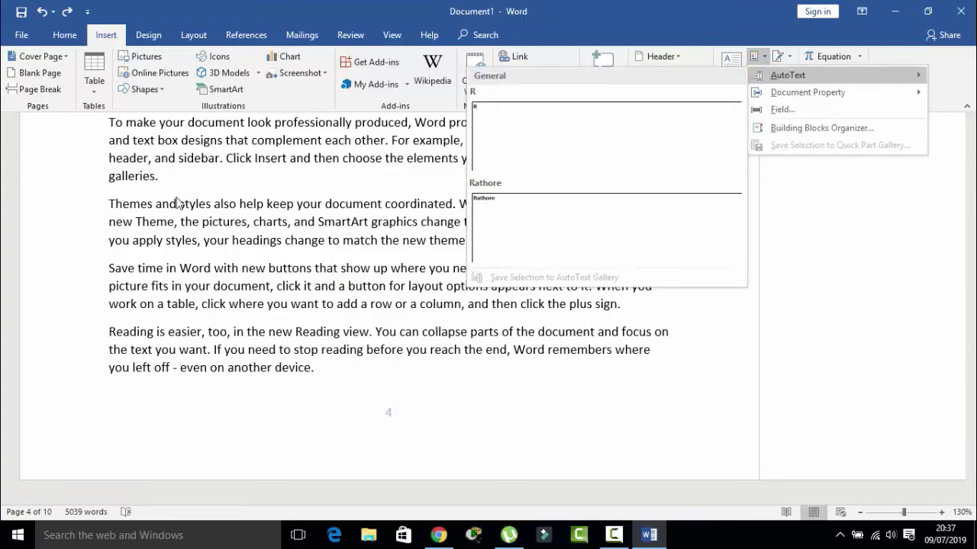
click(151, 176)
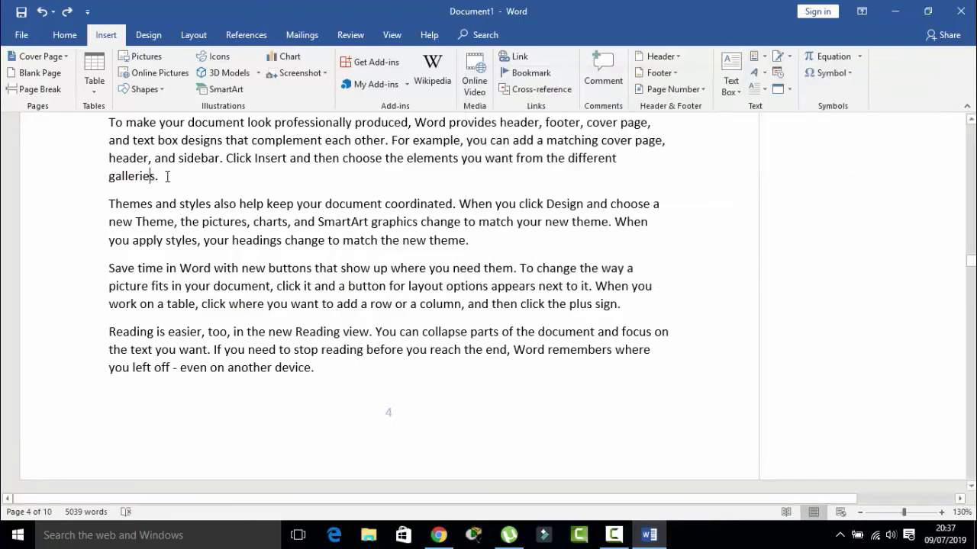
Type 'Mathematics' into the document and adjust the text selection around it
text(Ma)
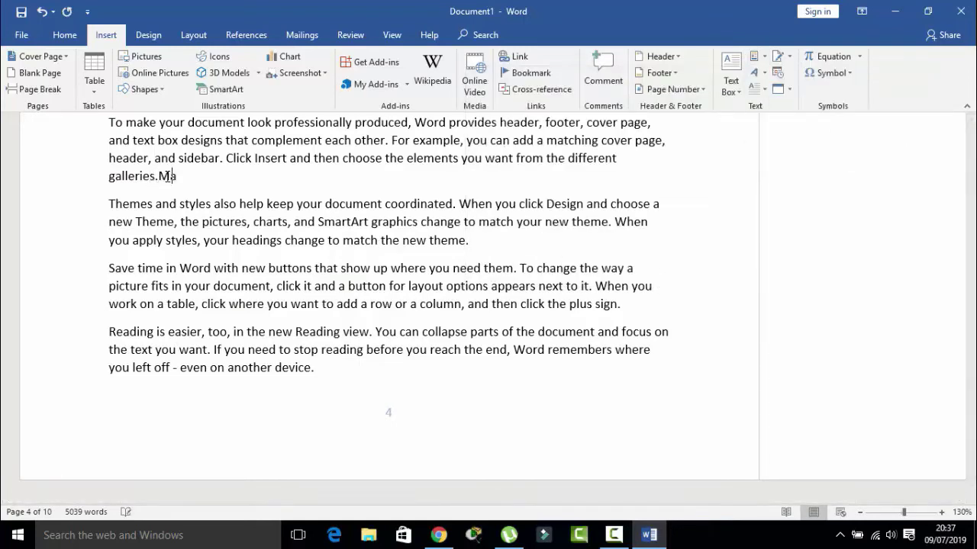
text(them)
text(atics)
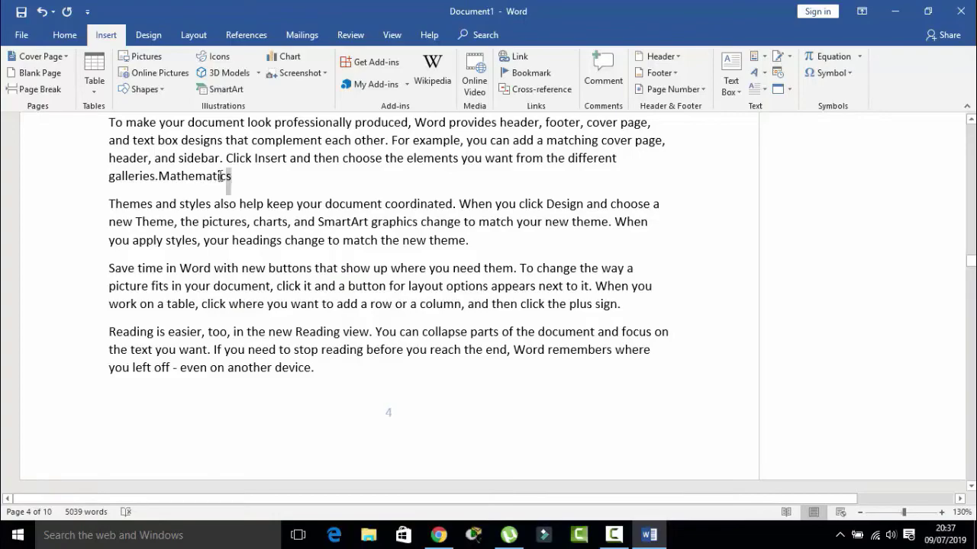
drag(232, 179, 158, 179)
key(Delete)
key(ctrl+a)
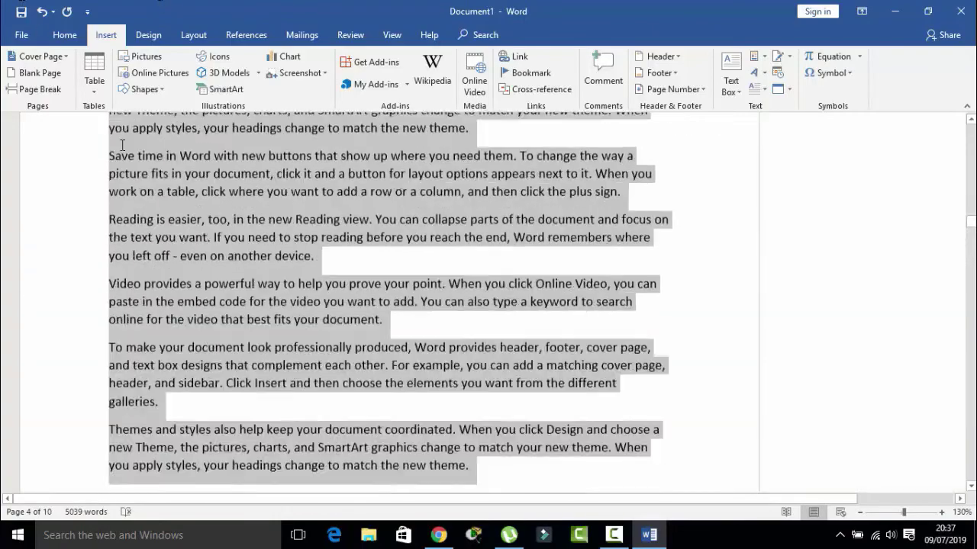
scroll(206, 460, up, 5)
drag(205, 481, 233, 490)
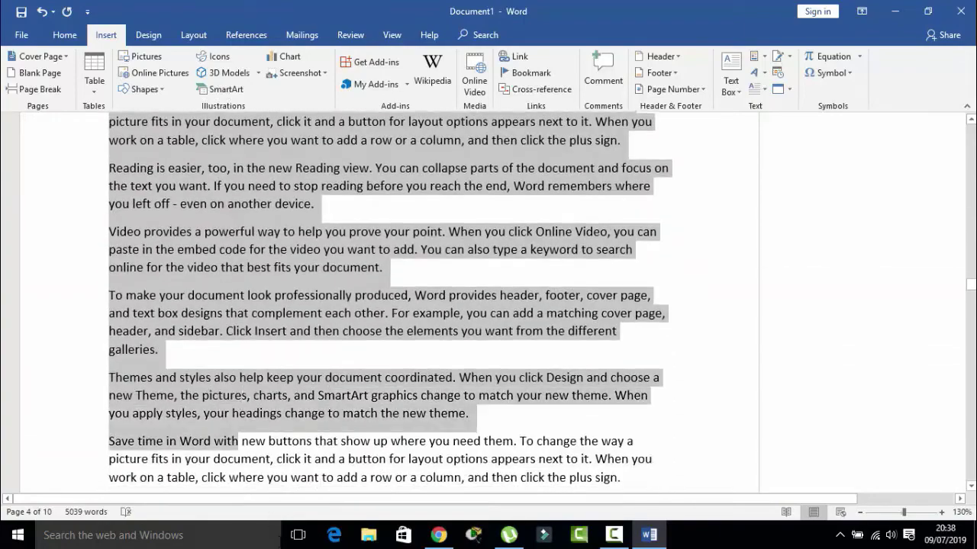
drag(233, 490, 267, 235)
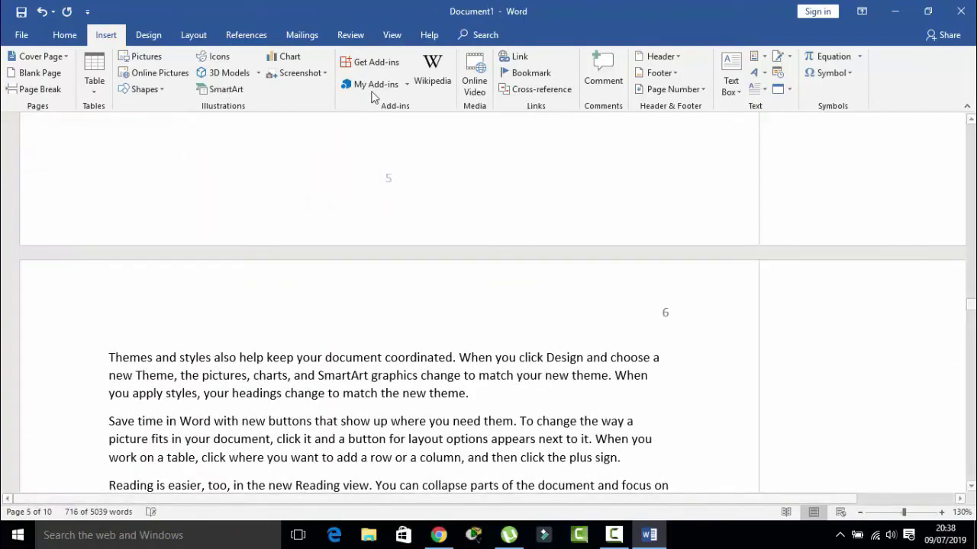
drag(970, 309, 970, 261)
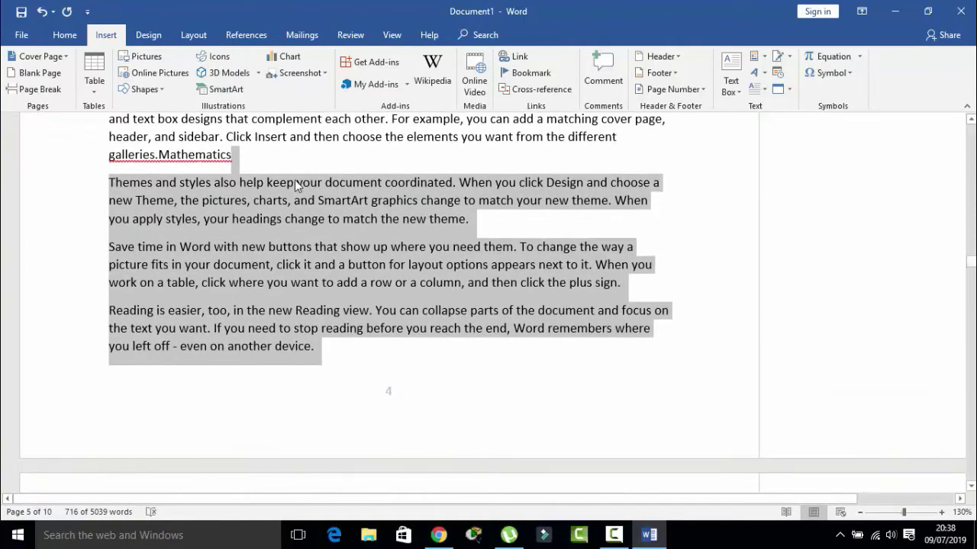
click(221, 152)
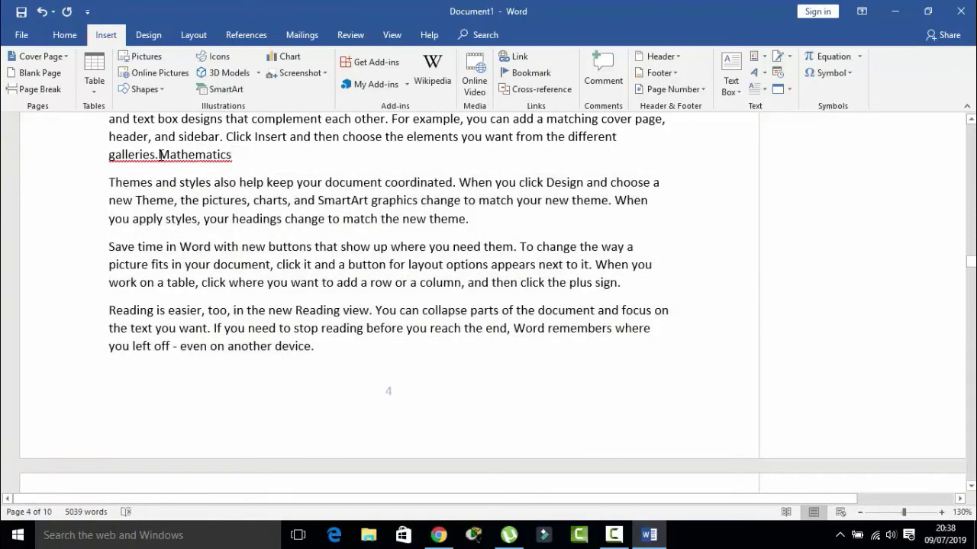
Save the selected word 'Mathematics' as a new AutoText building block
drag(161, 155, 232, 155)
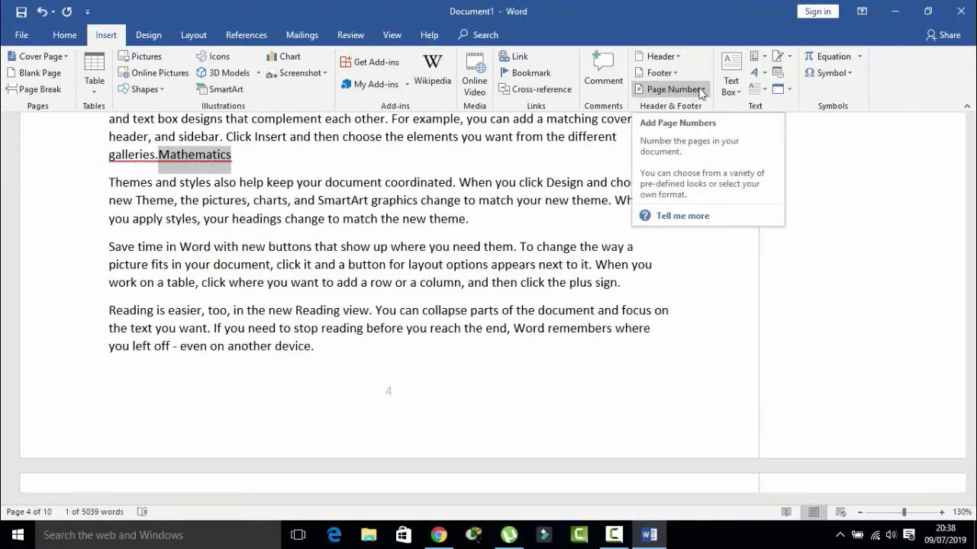
click(763, 64)
mouse_move(788, 75)
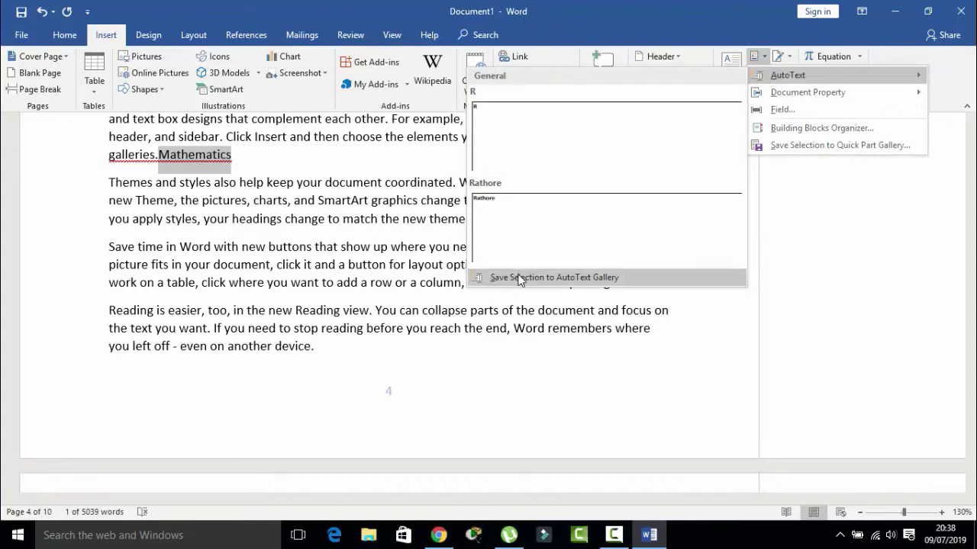
click(519, 277)
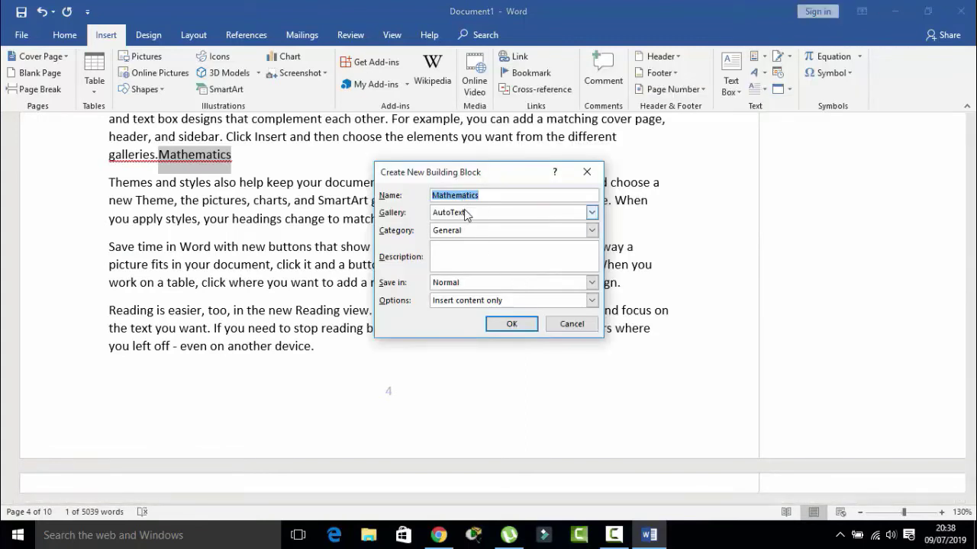
click(506, 325)
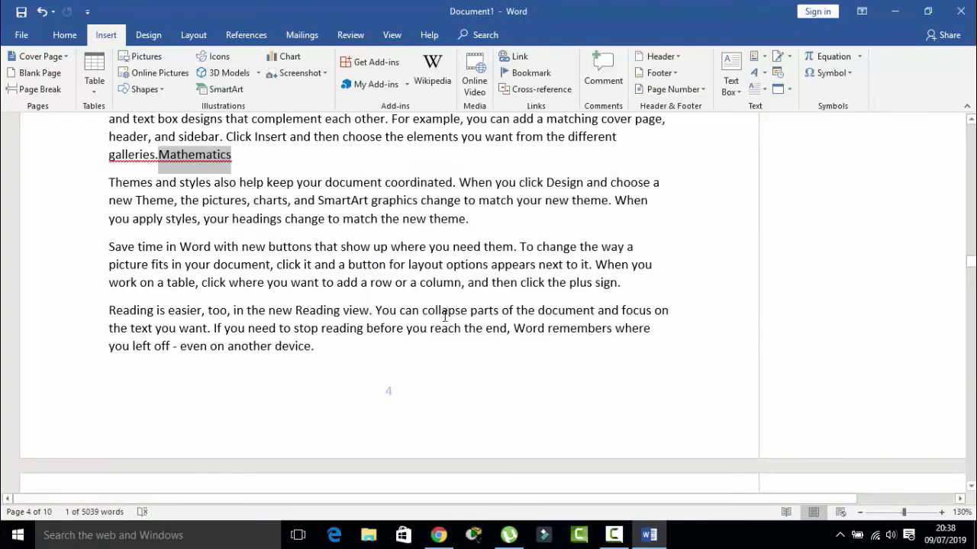
Insert the Mathematics AutoText entry after 'another device.'
click(336, 351)
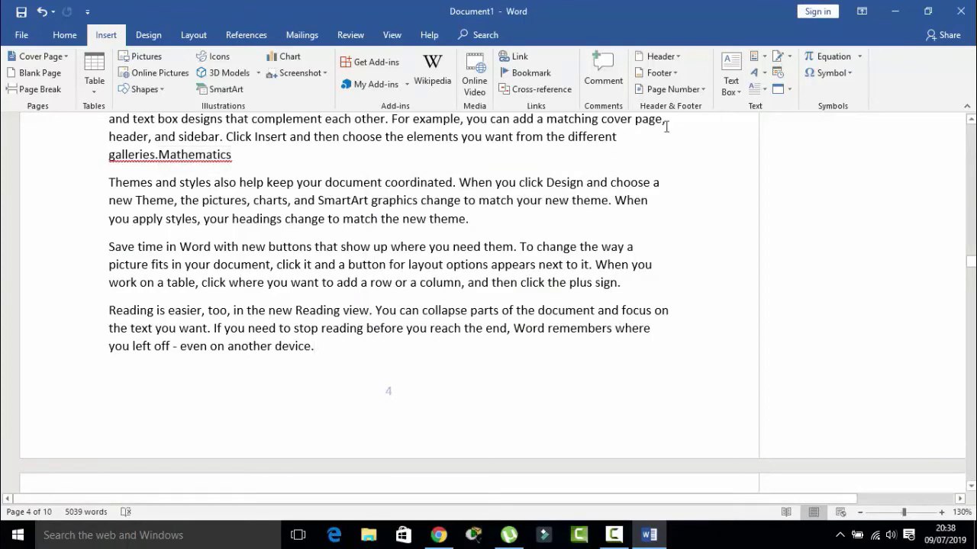
click(767, 54)
mouse_move(789, 75)
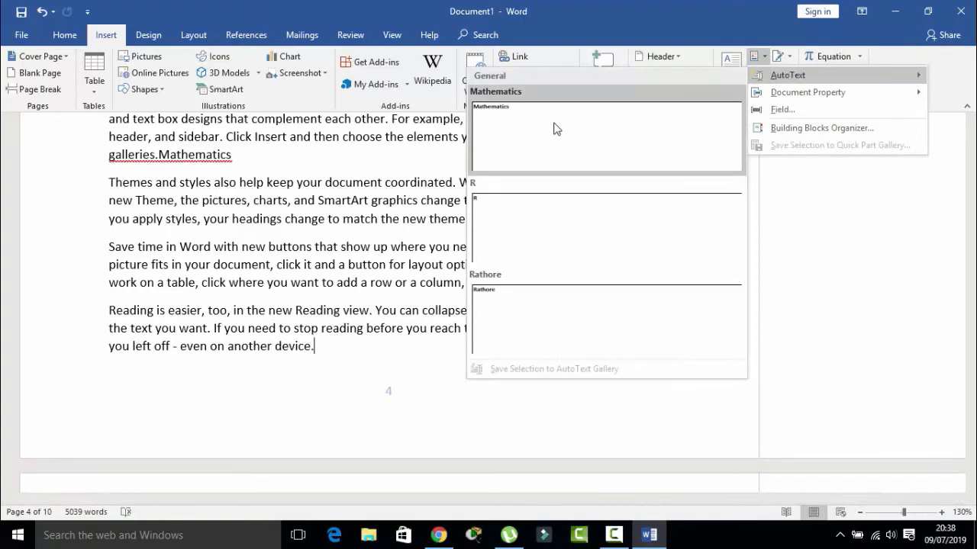
click(557, 128)
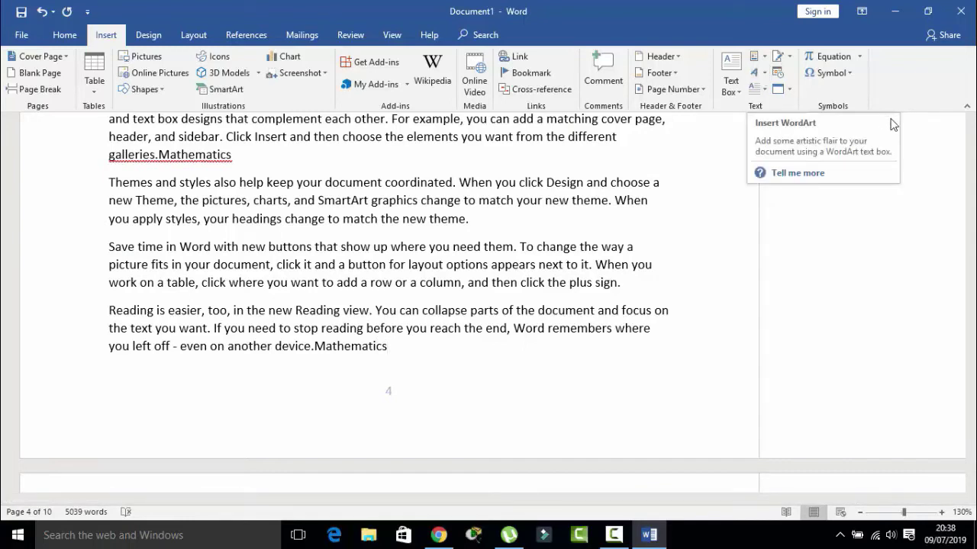
Insert first-style WordArt with the text 'Delhi' on page 5
drag(972, 265, 971, 285)
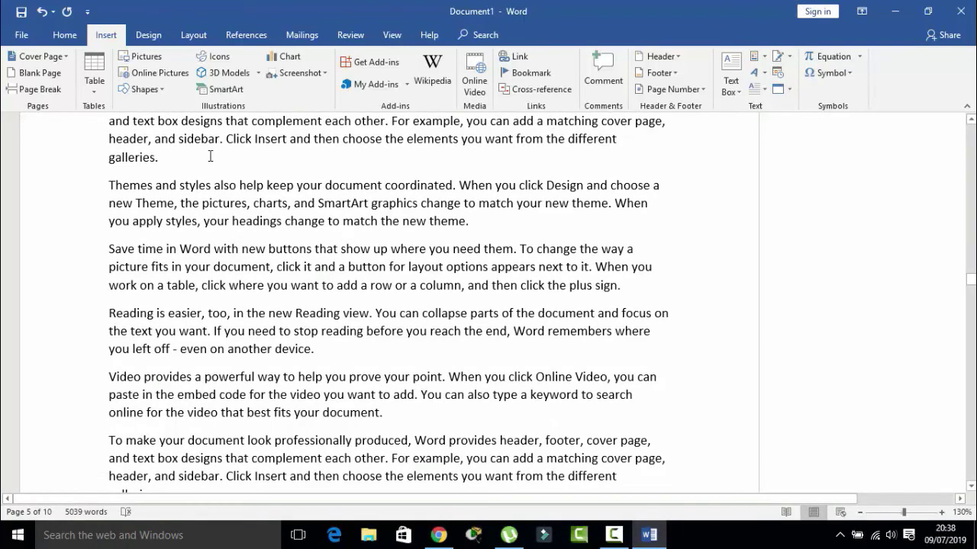
click(758, 76)
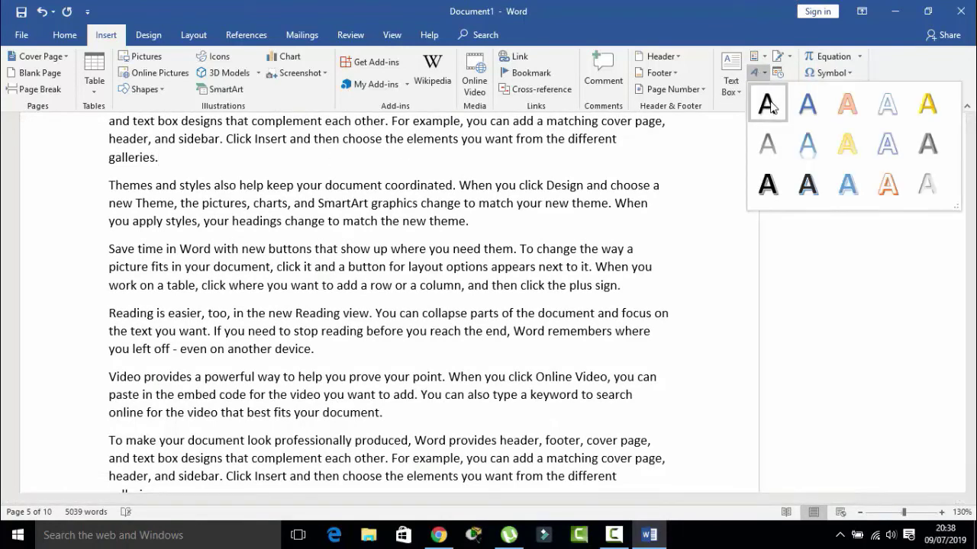
click(770, 107)
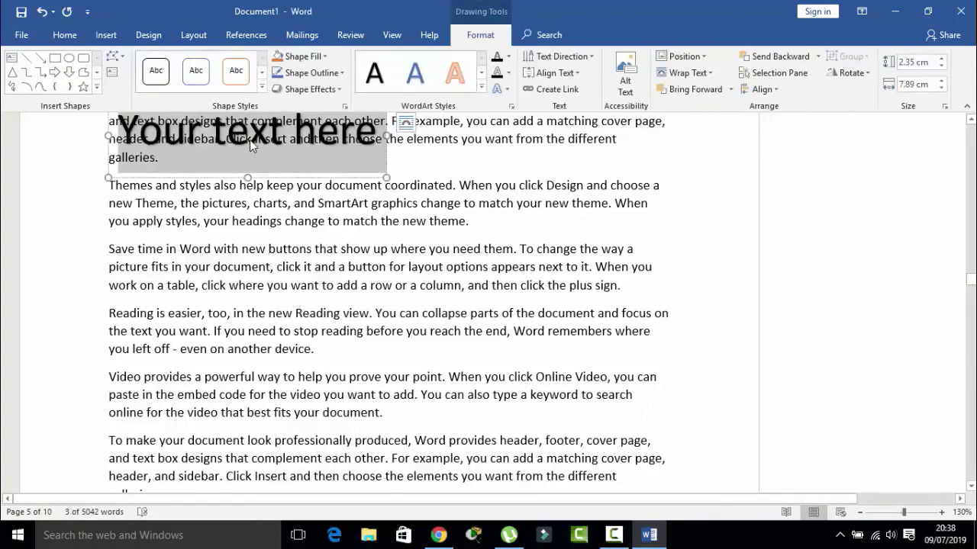
text(Delh)
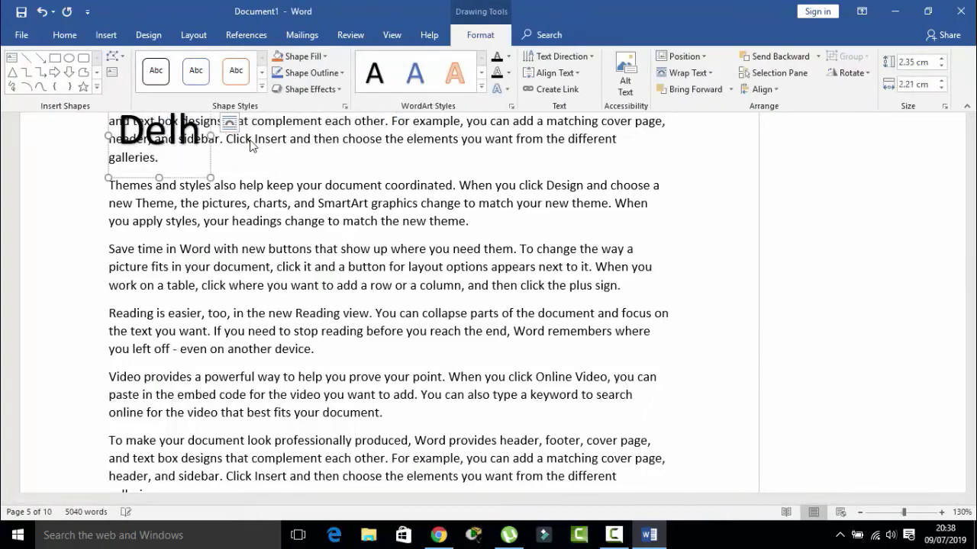
text(i)
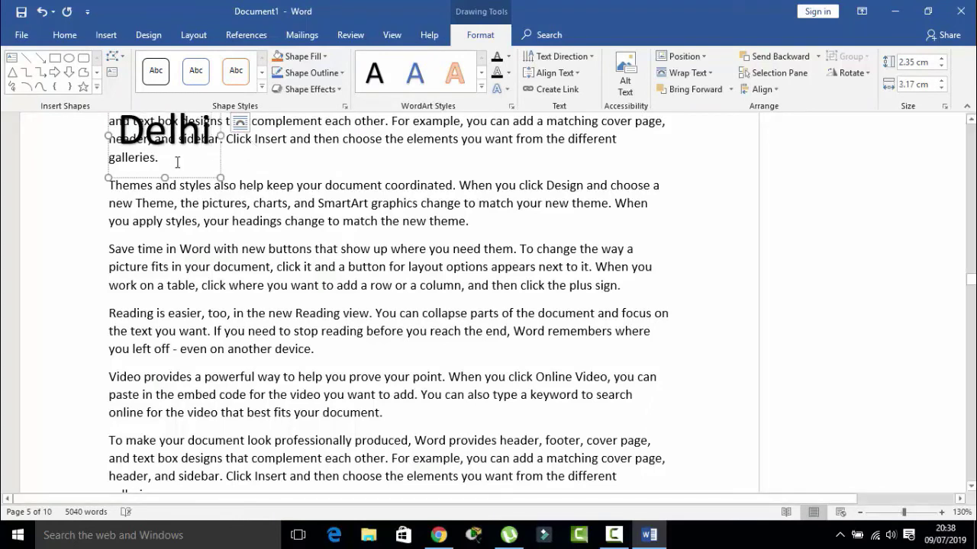
click(109, 38)
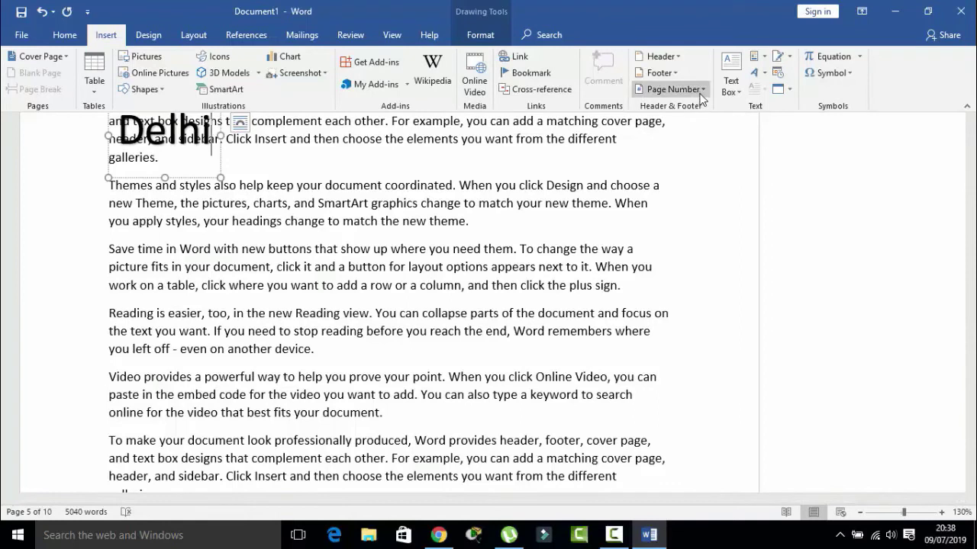
click(514, 248)
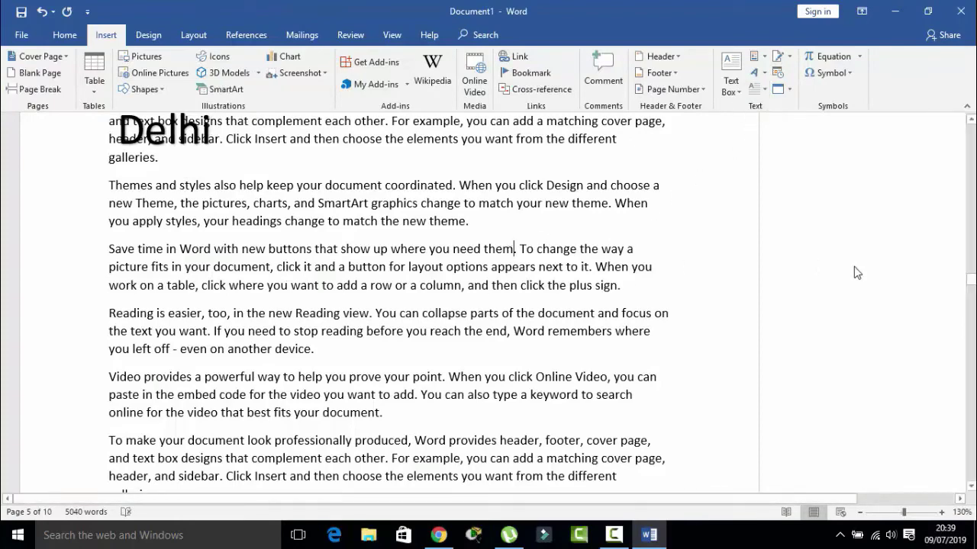
Give the 'Save time in Word' paragraph a Dropped drop cap S
drag(970, 281, 971, 313)
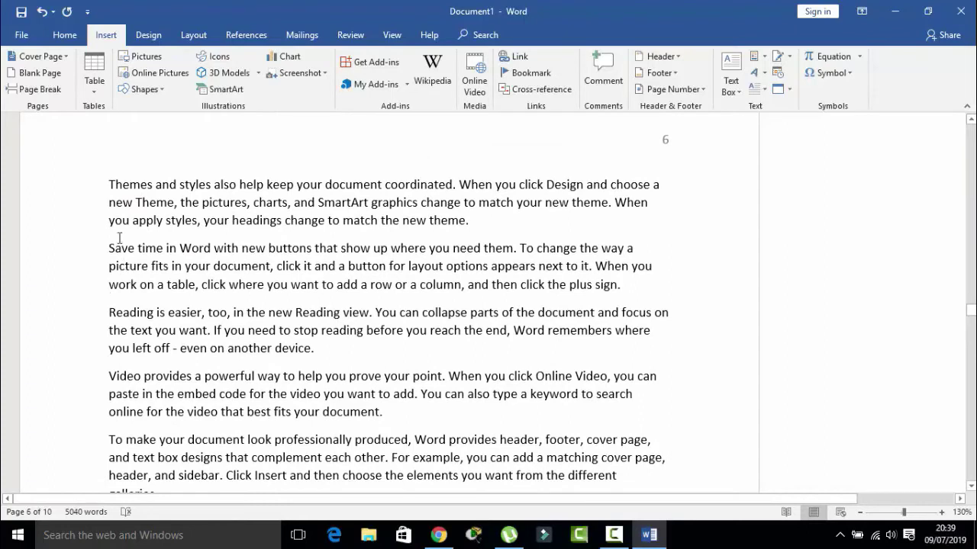
click(765, 92)
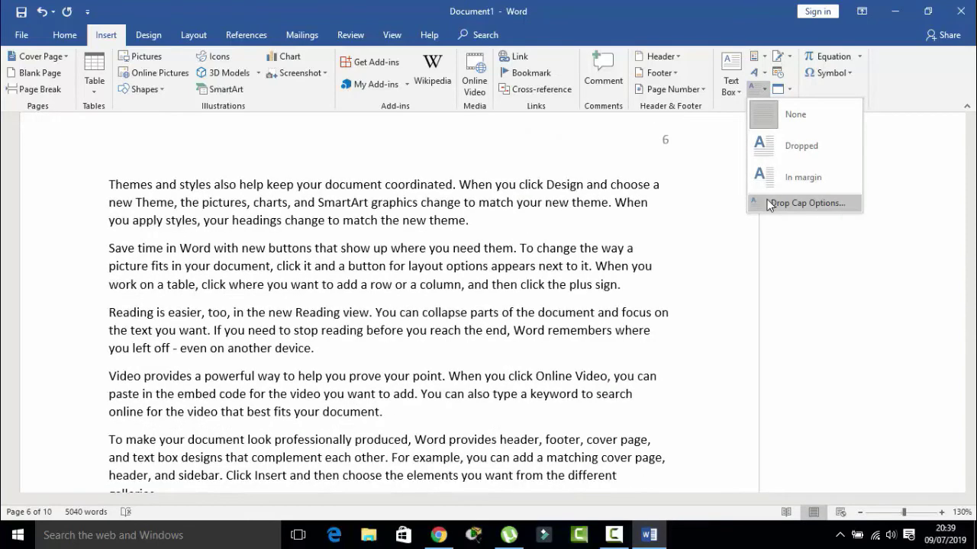
click(760, 150)
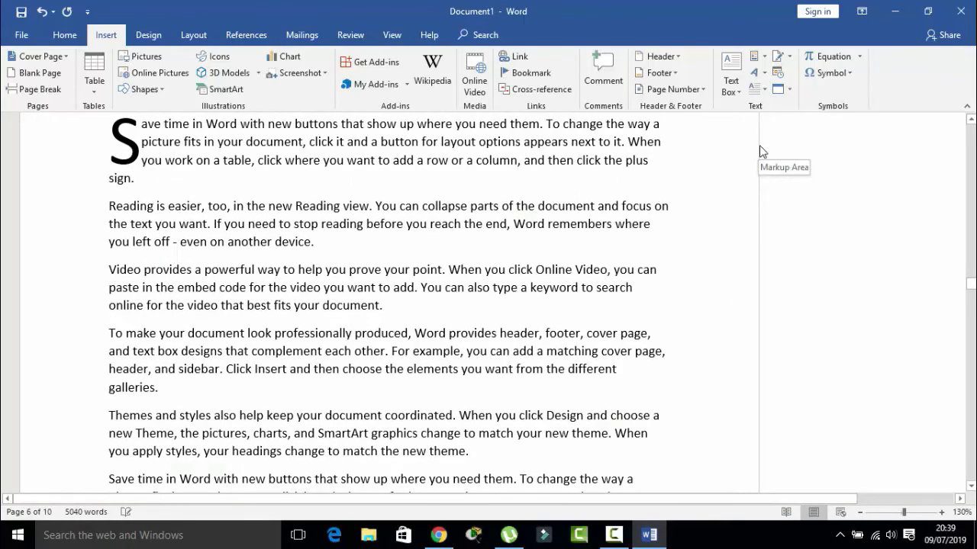
Start a new empty paragraph after 'galleries.'
click(790, 60)
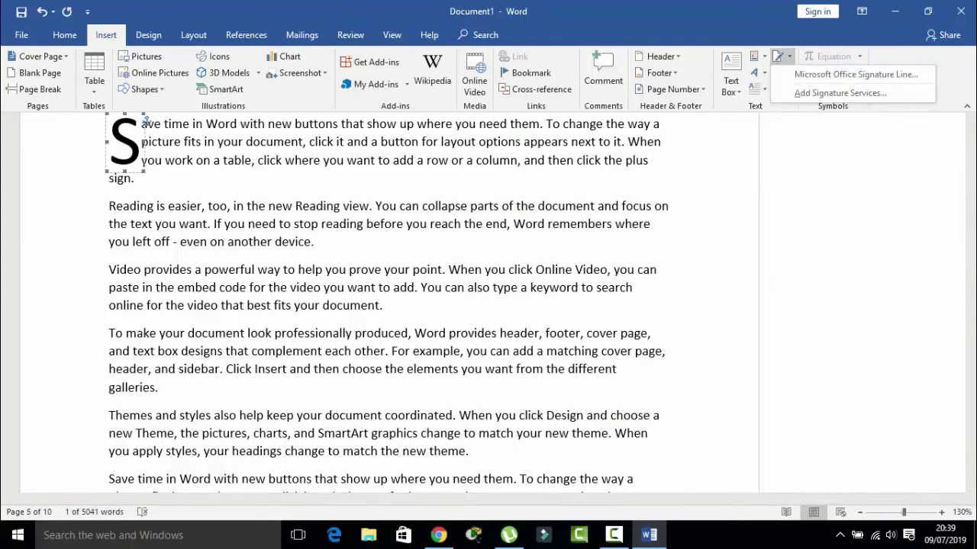
click(959, 328)
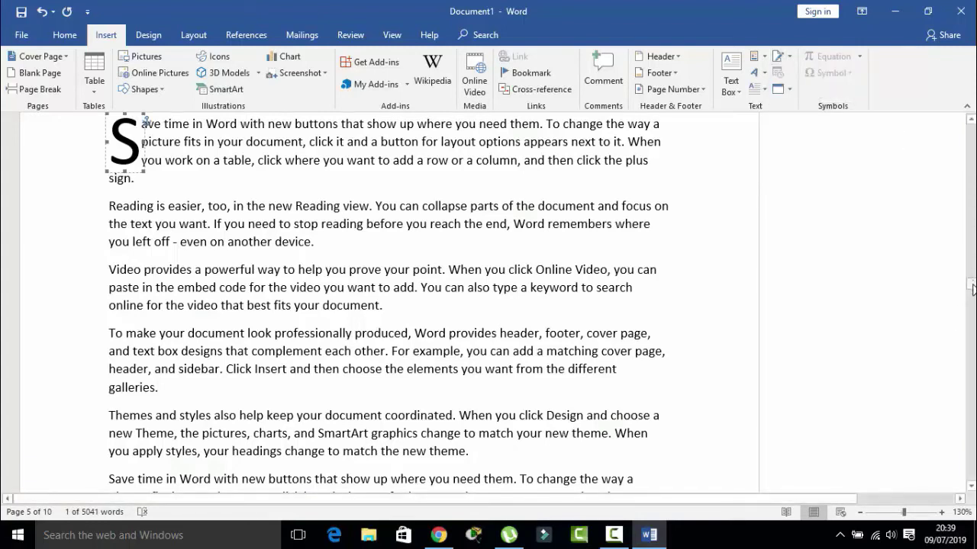
drag(972, 287, 972, 300)
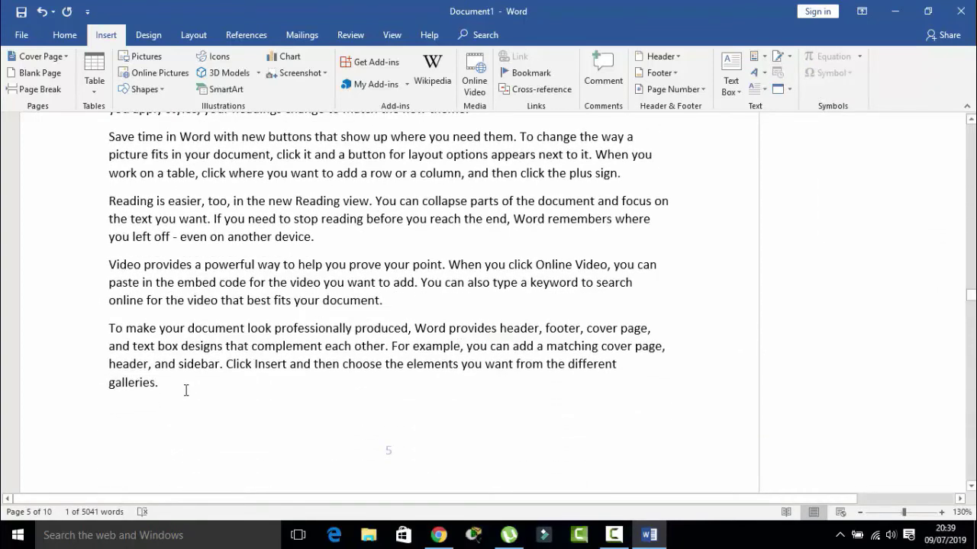
click(186, 390)
key(Return)
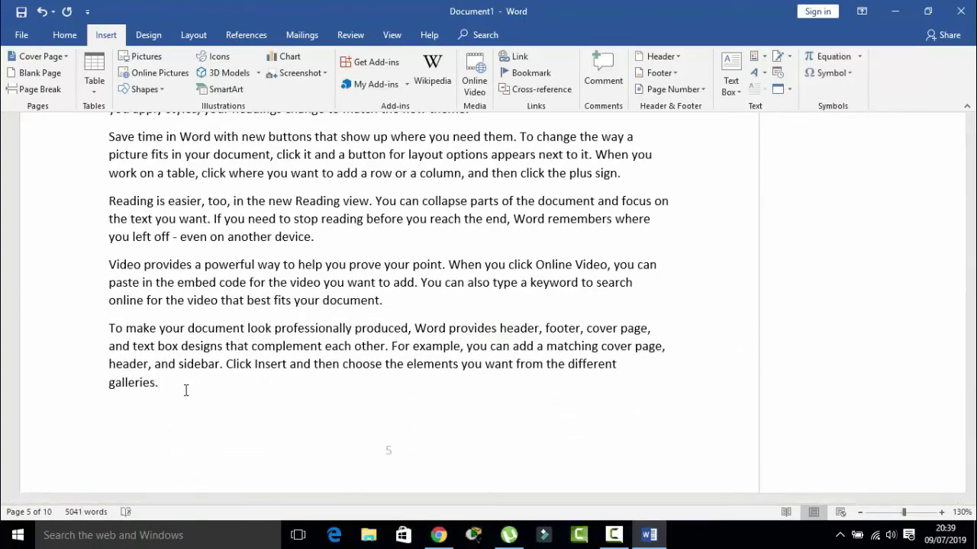
Insert an Office signature line for a Trainer, filling in the signer's name and e-mail
click(790, 58)
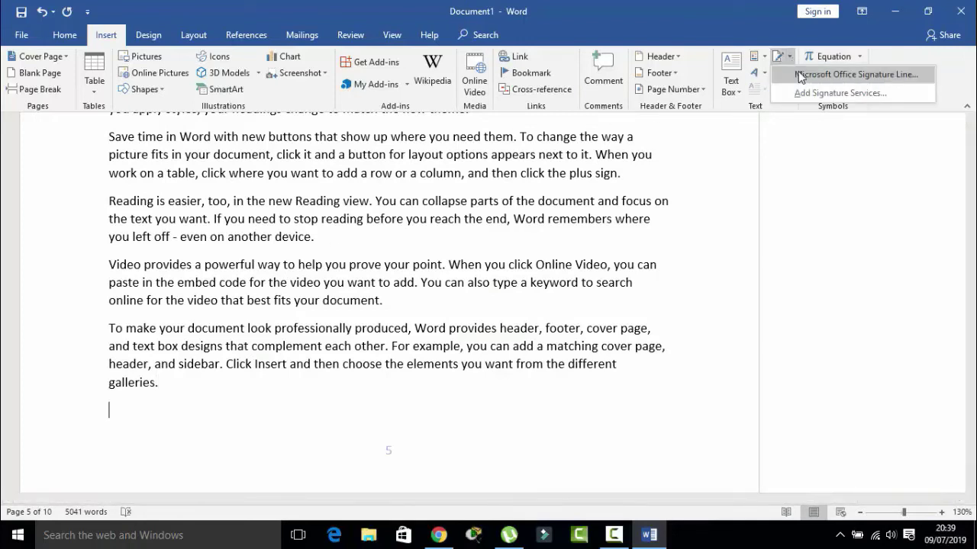
click(799, 74)
text(abc)
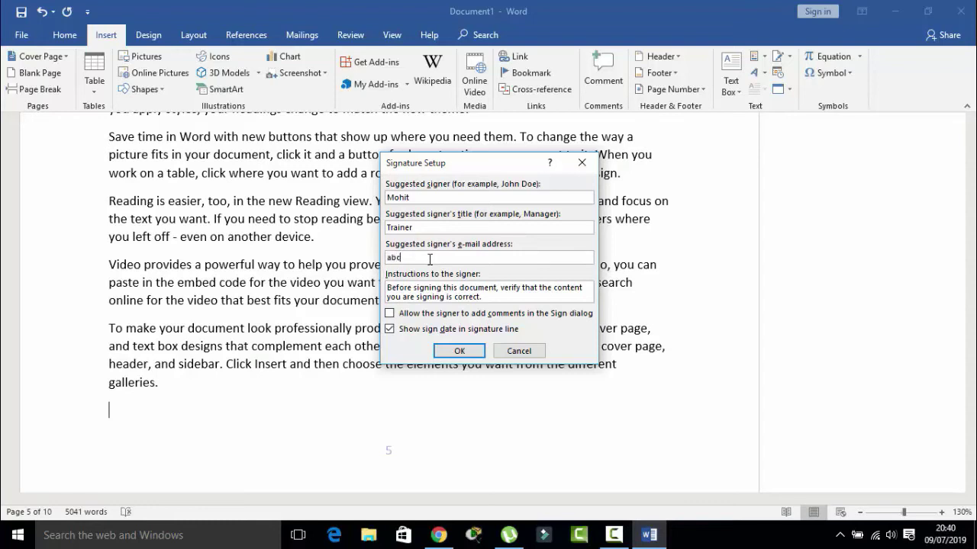
text(@)
text(com)
click(460, 351)
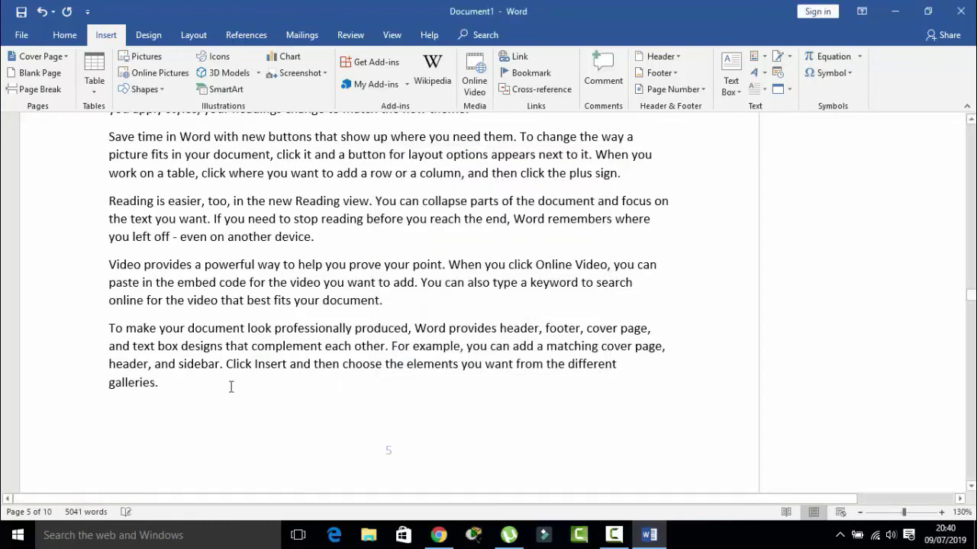
Reopen the signature line setup, then cancel it
click(766, 59)
mouse_move(787, 74)
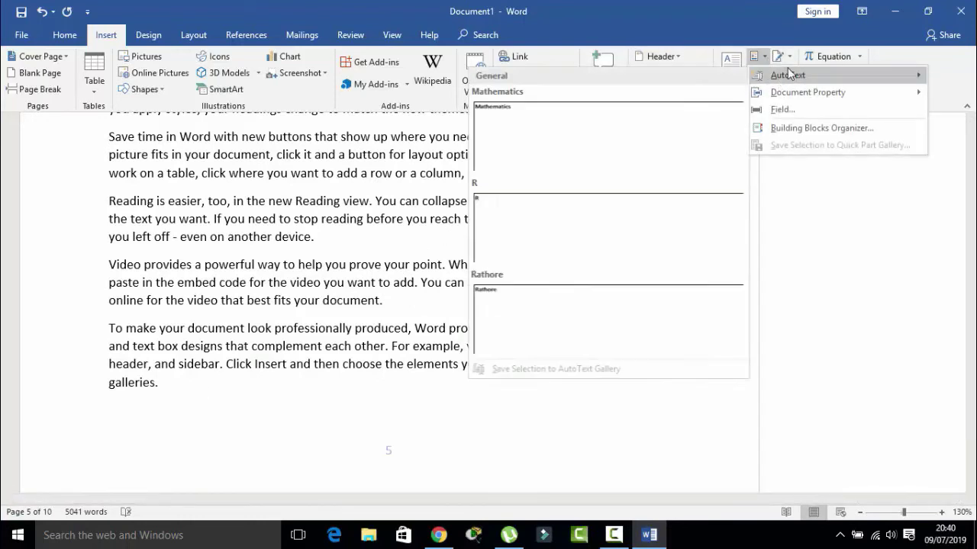
click(792, 58)
click(790, 58)
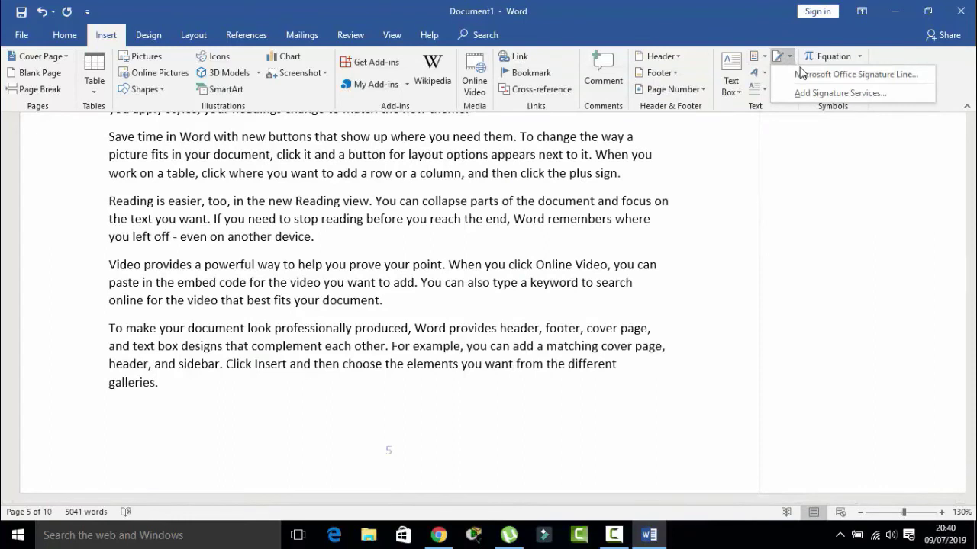
click(802, 75)
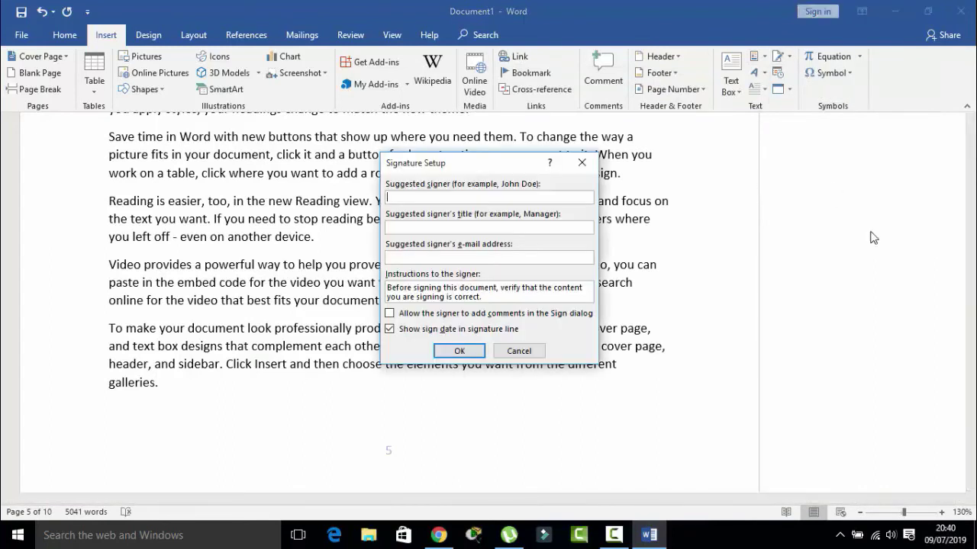
click(582, 162)
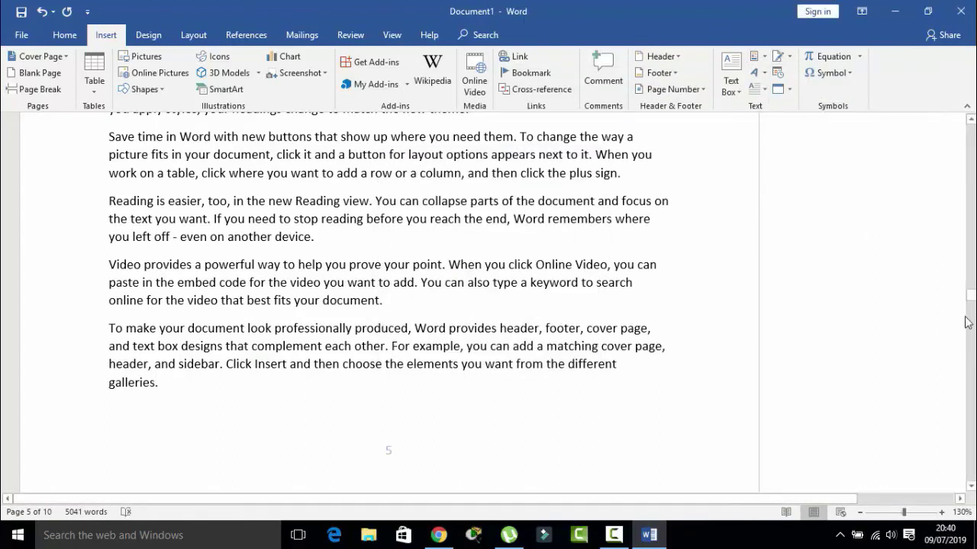
Add an empty paragraph below the inserted signature line
drag(970, 296, 971, 312)
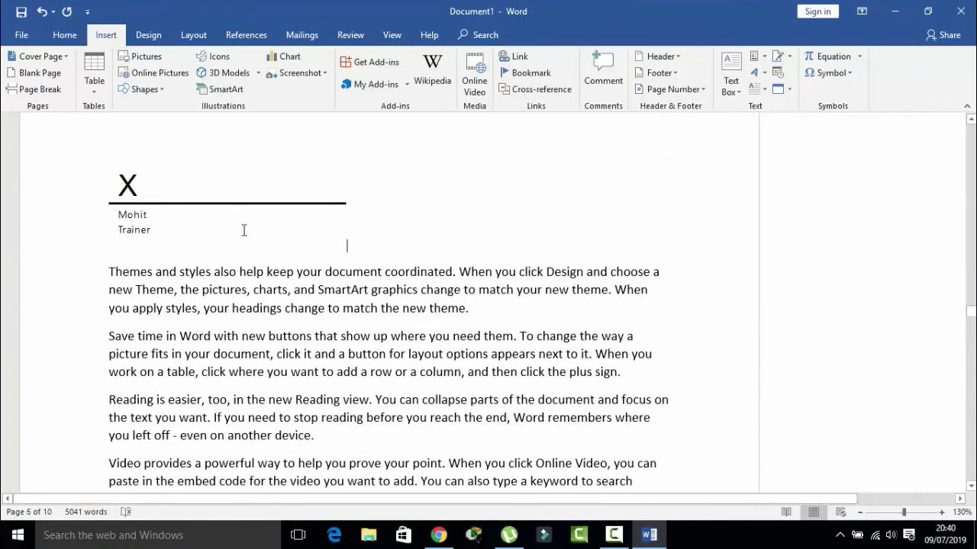
click(160, 232)
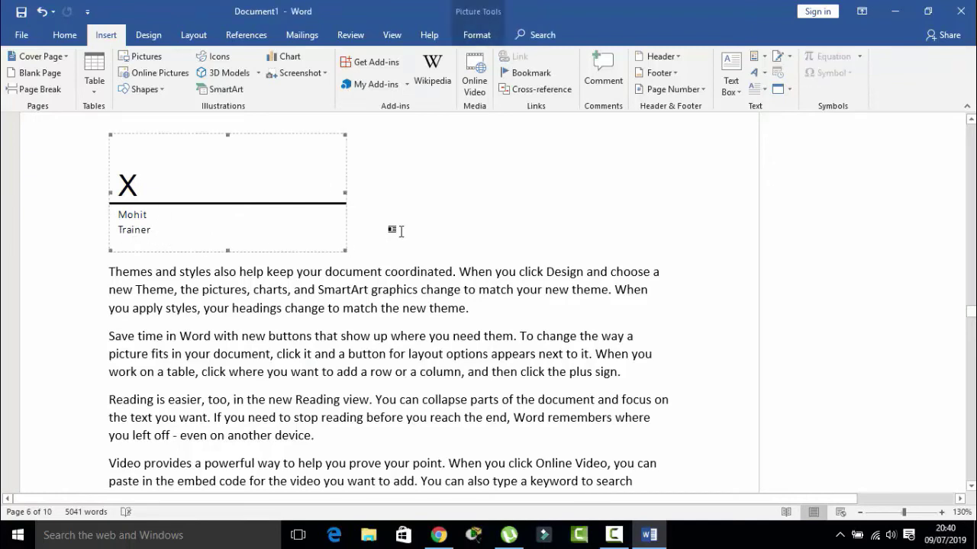
click(392, 231)
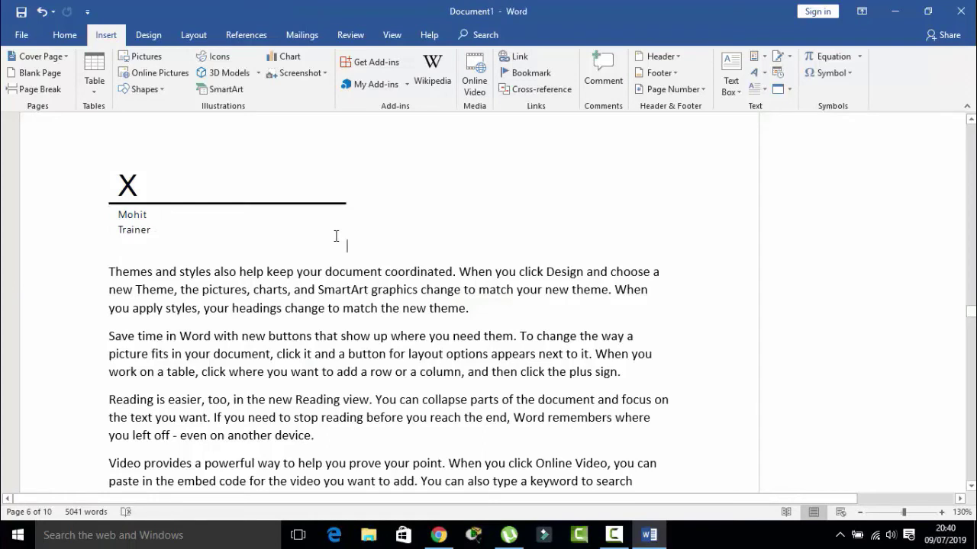
key(Return)
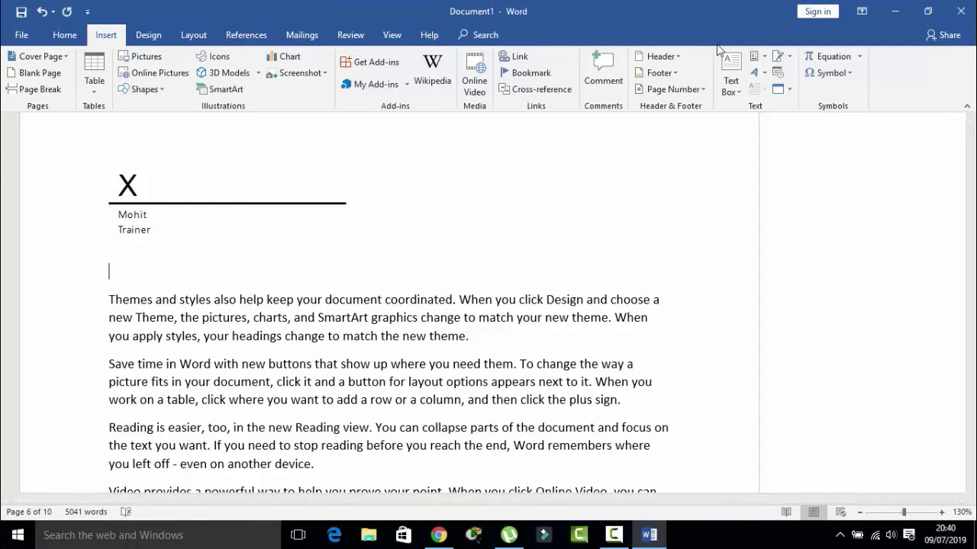
click(778, 72)
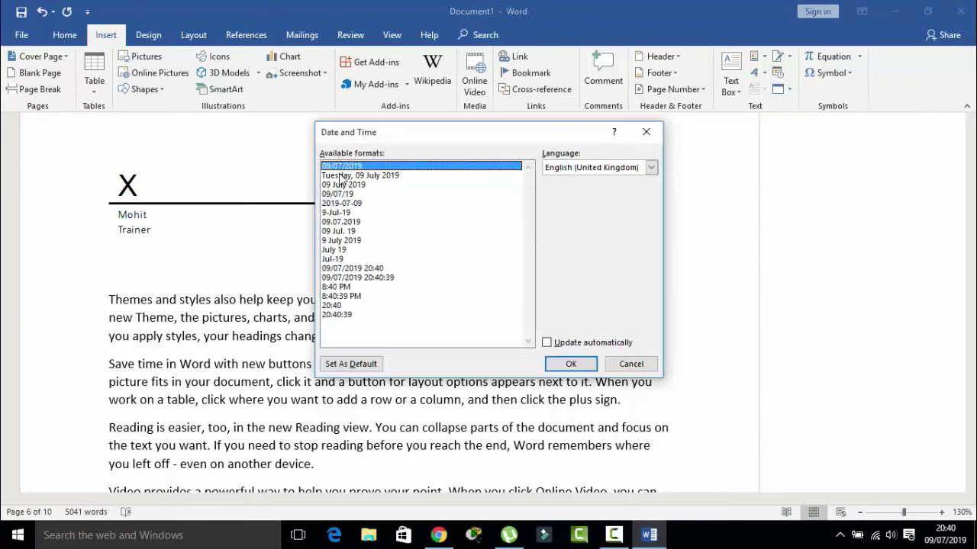
click(341, 185)
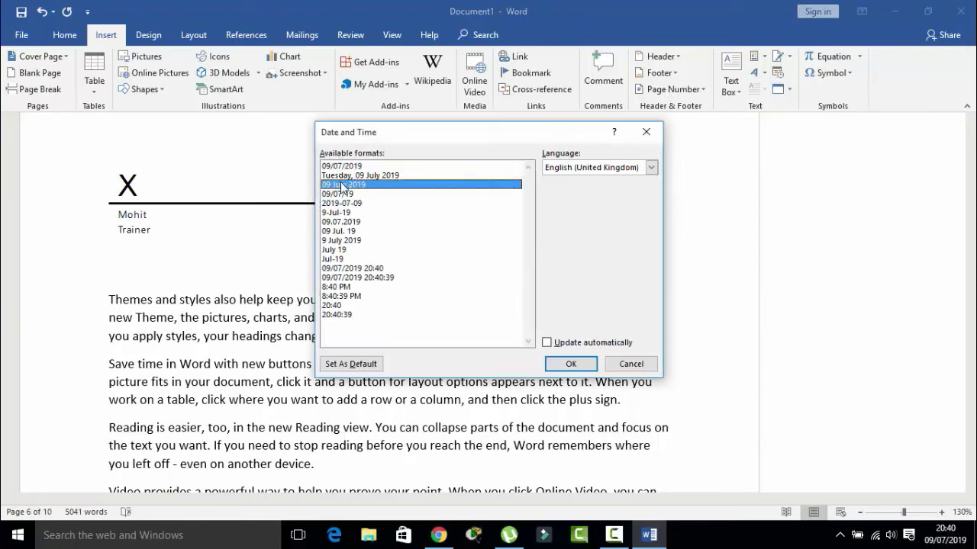
click(585, 370)
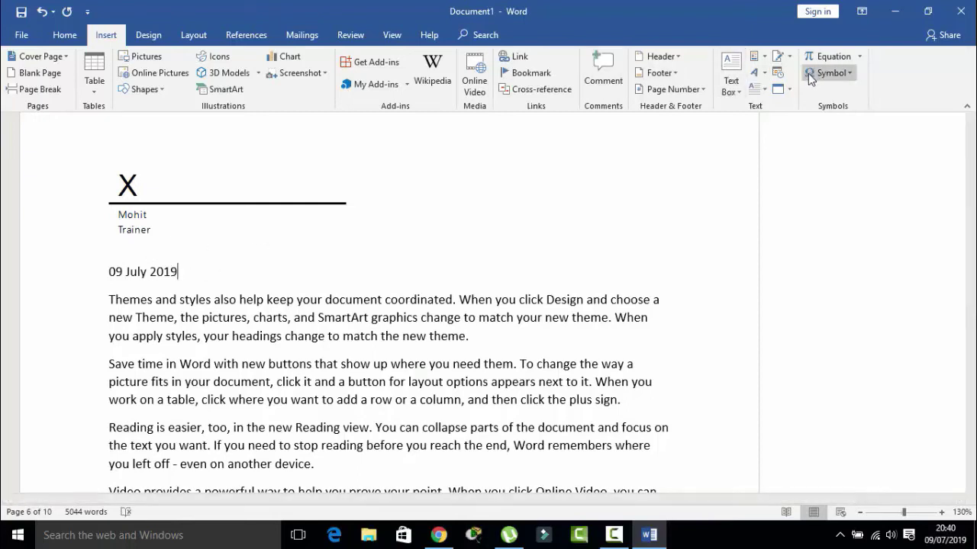
click(789, 88)
click(703, 174)
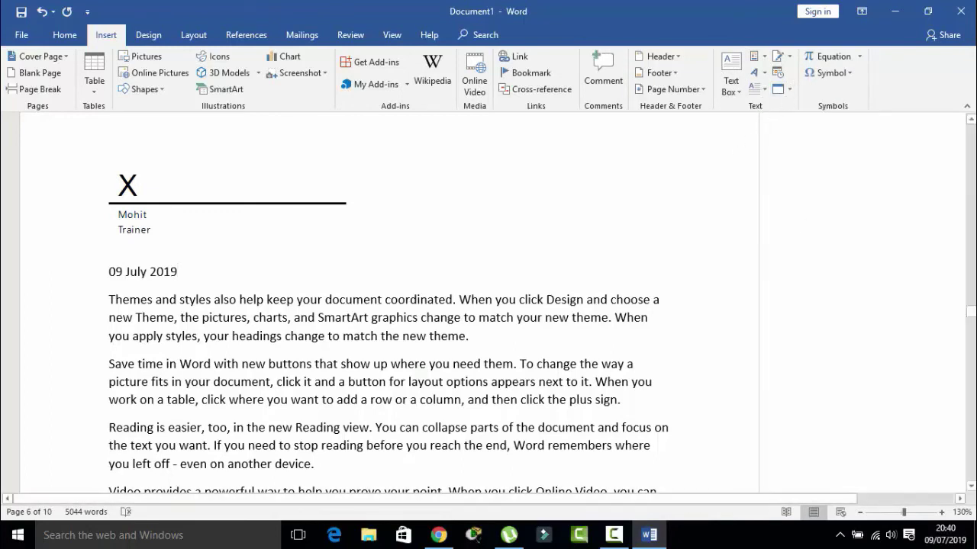
drag(972, 315, 972, 386)
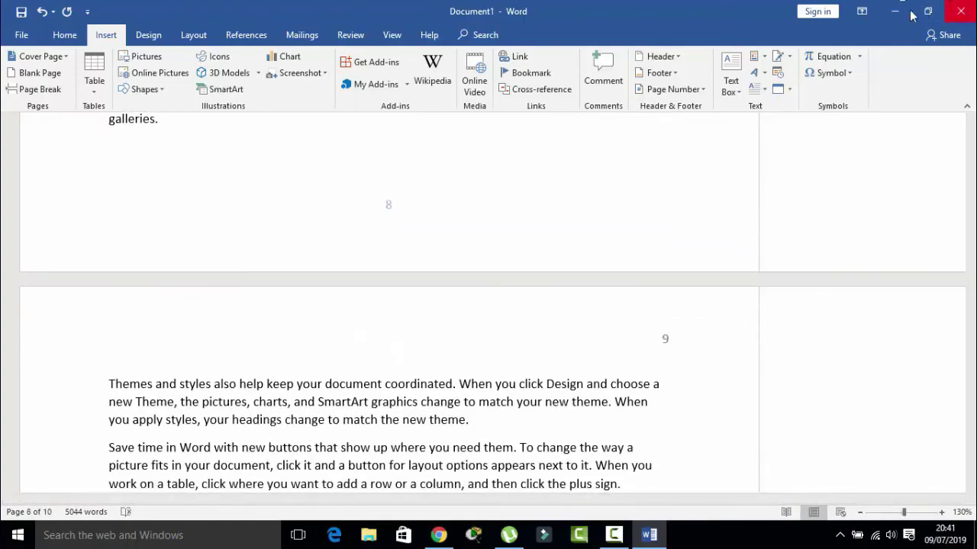
Minimize Word and open the Sales info document from the desktop
click(885, 11)
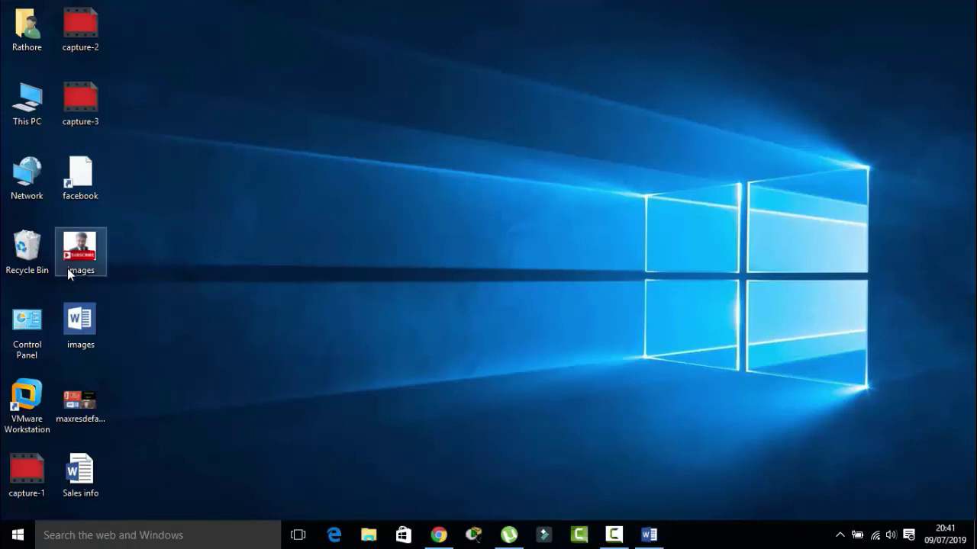
click(73, 473)
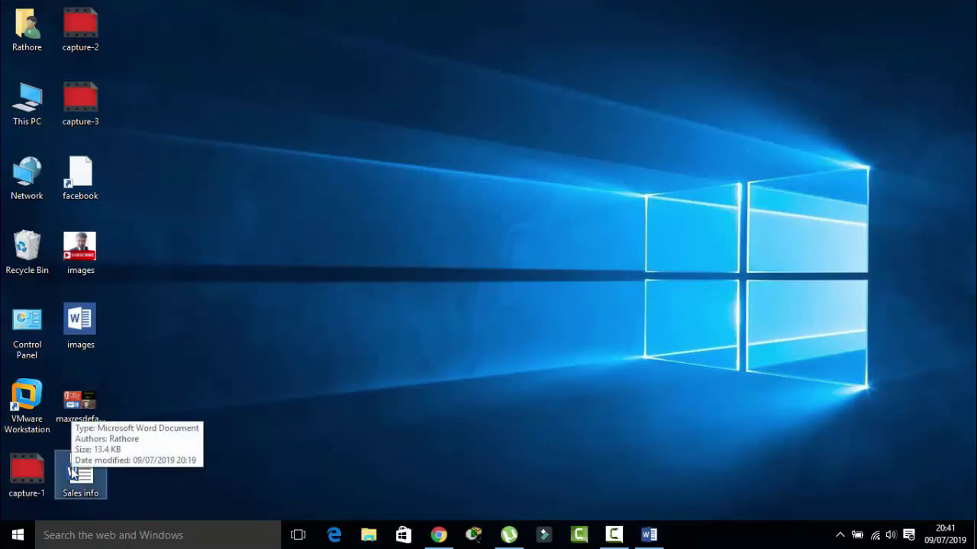
double_click(74, 473)
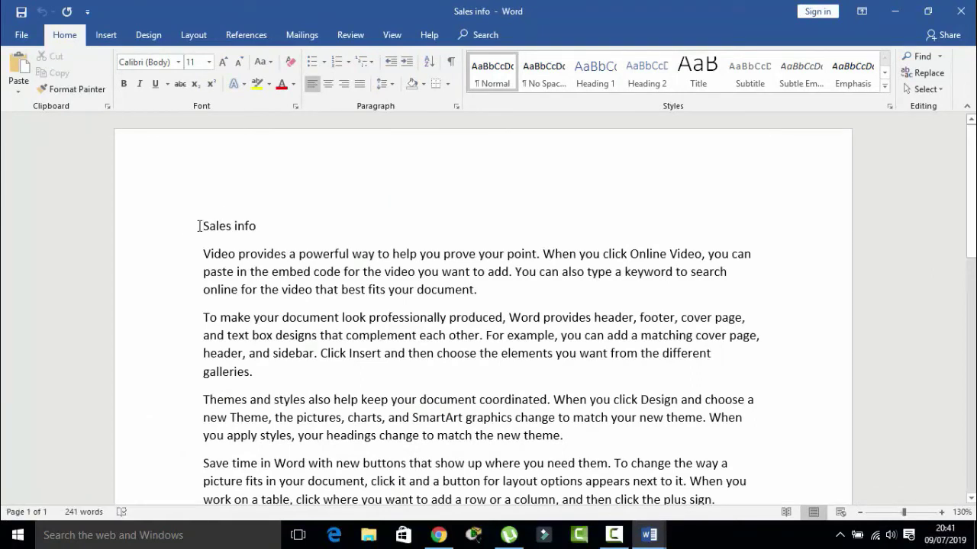
Bold all Sales info text, save and close it, then restore Document1
key(ctrl+a)
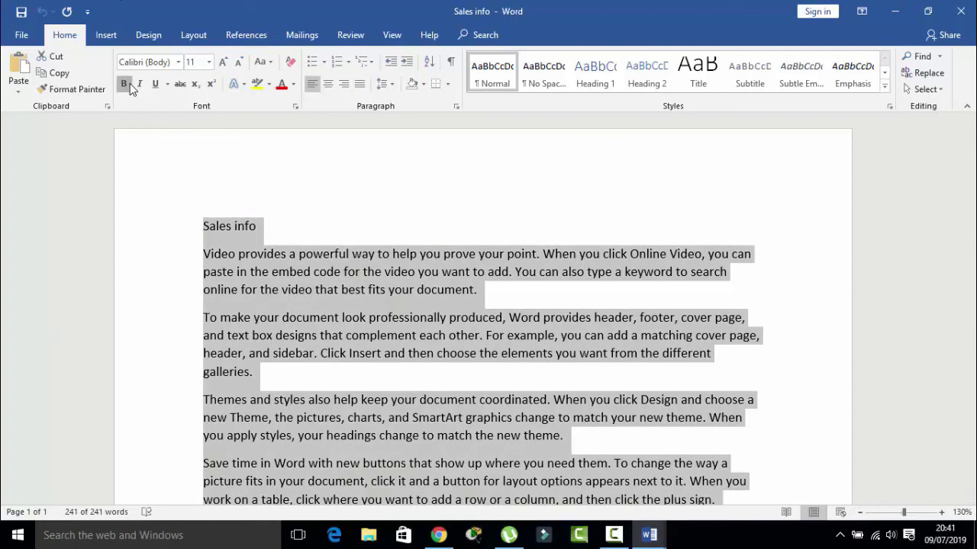
click(124, 83)
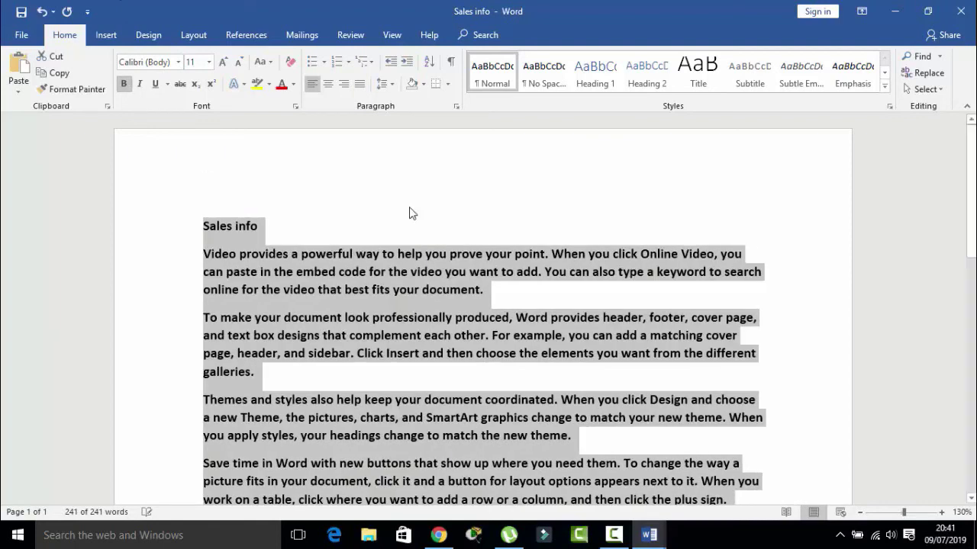
click(960, 11)
click(452, 295)
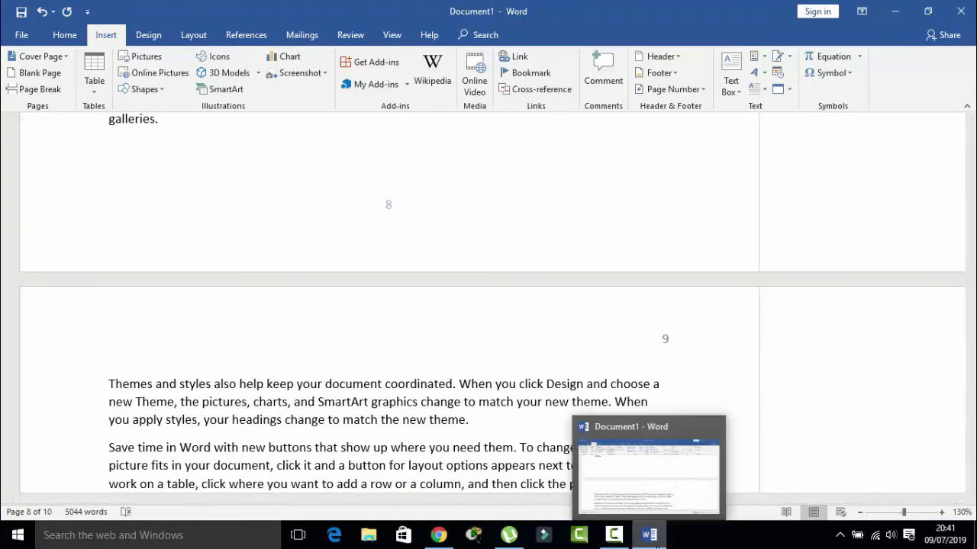
click(649, 534)
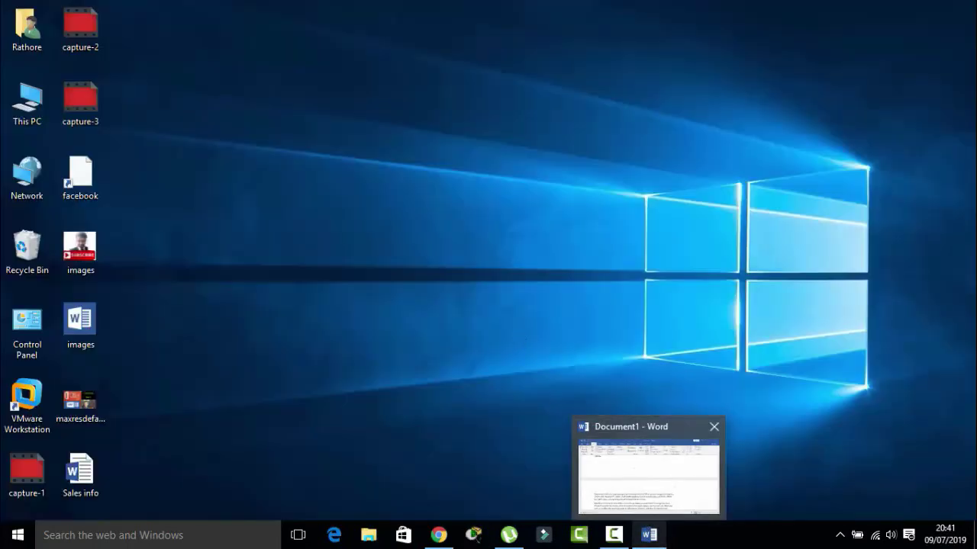
click(645, 537)
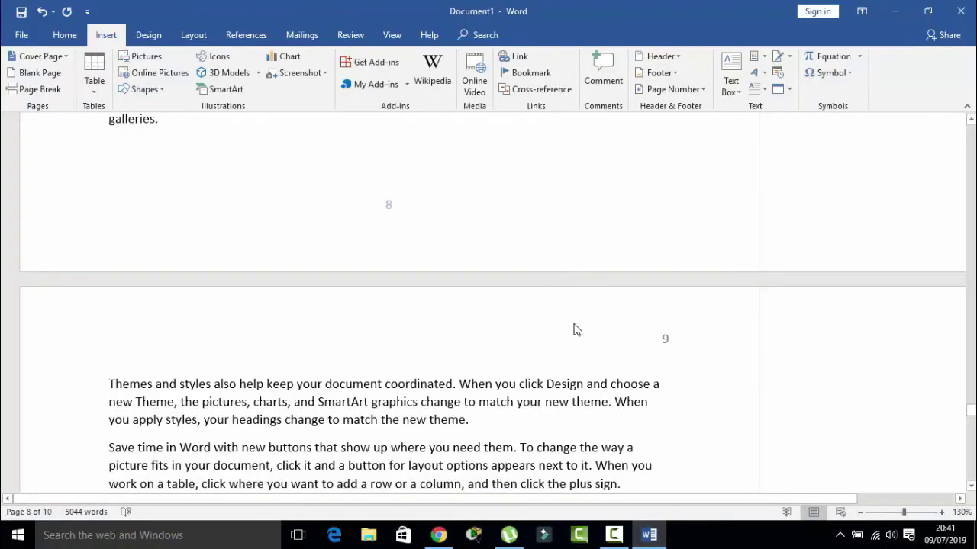
Add a new line below the page 10 Sales information link, declining the security prompt
click(971, 416)
drag(971, 417, 971, 473)
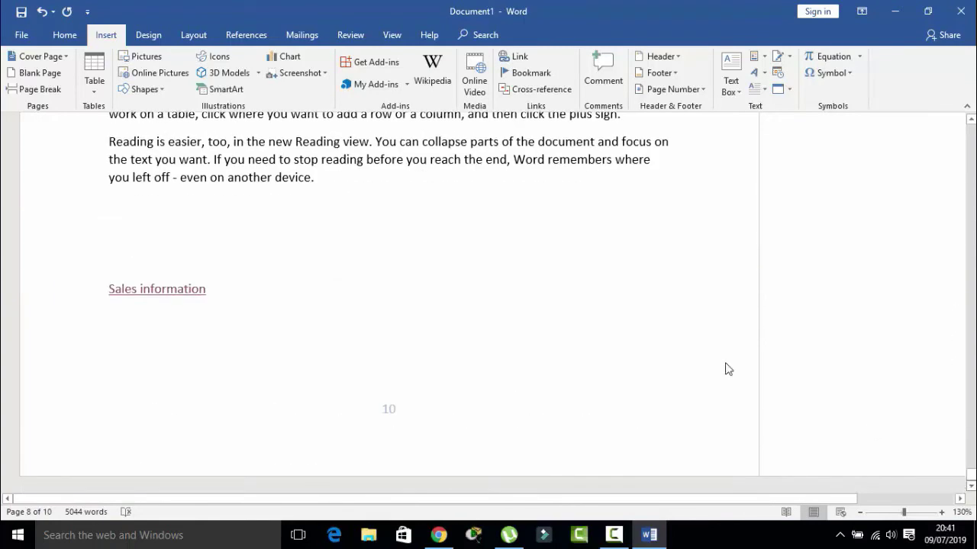
click(203, 313)
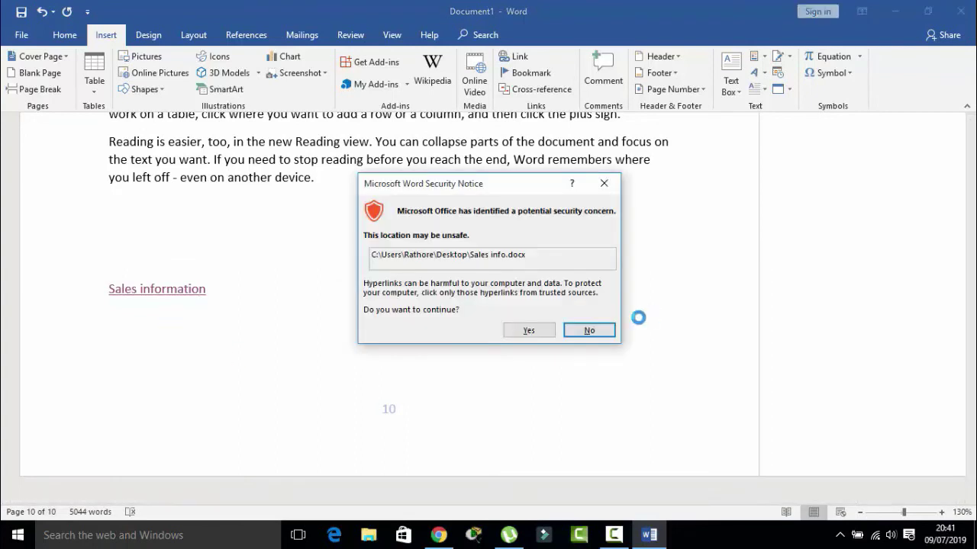
click(590, 330)
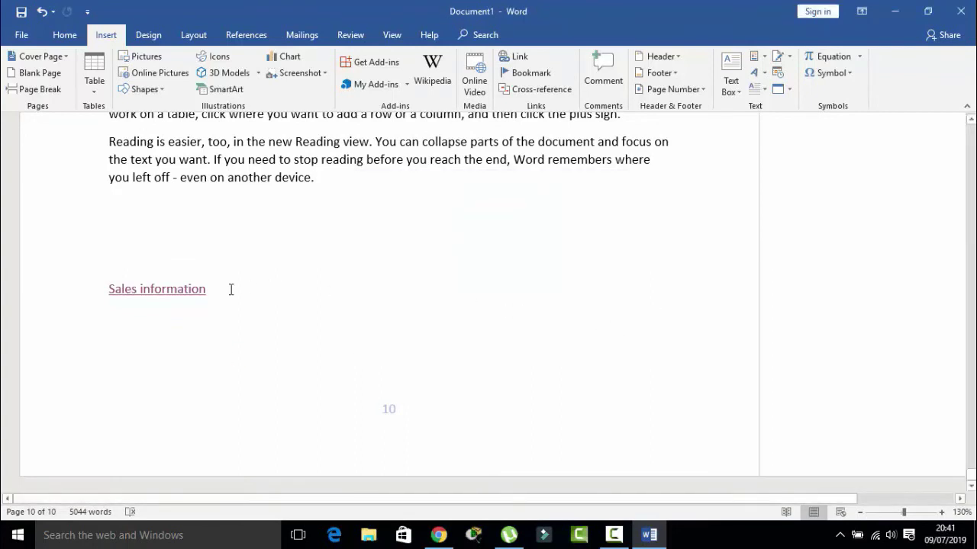
key(Return)
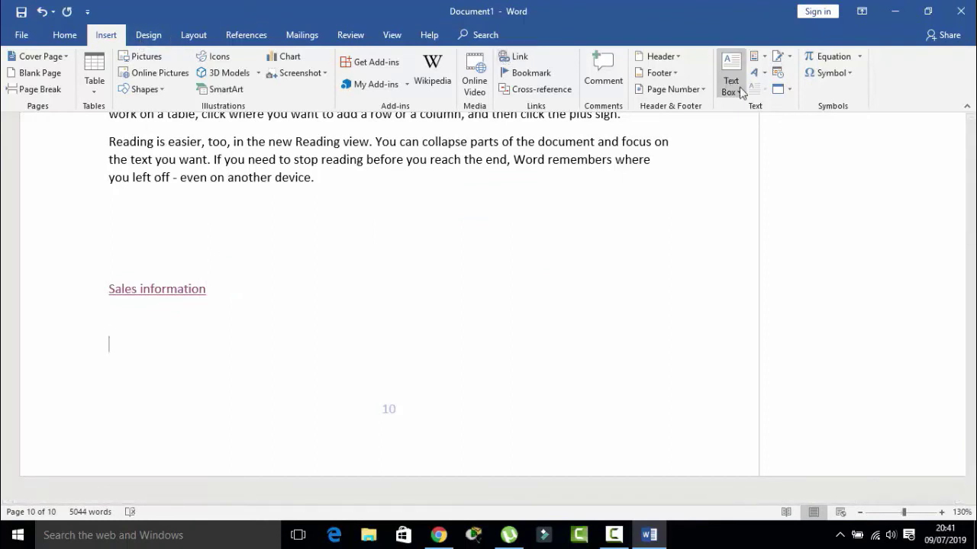
Insert the Desktop's Sales info file contents using Text from File
click(790, 89)
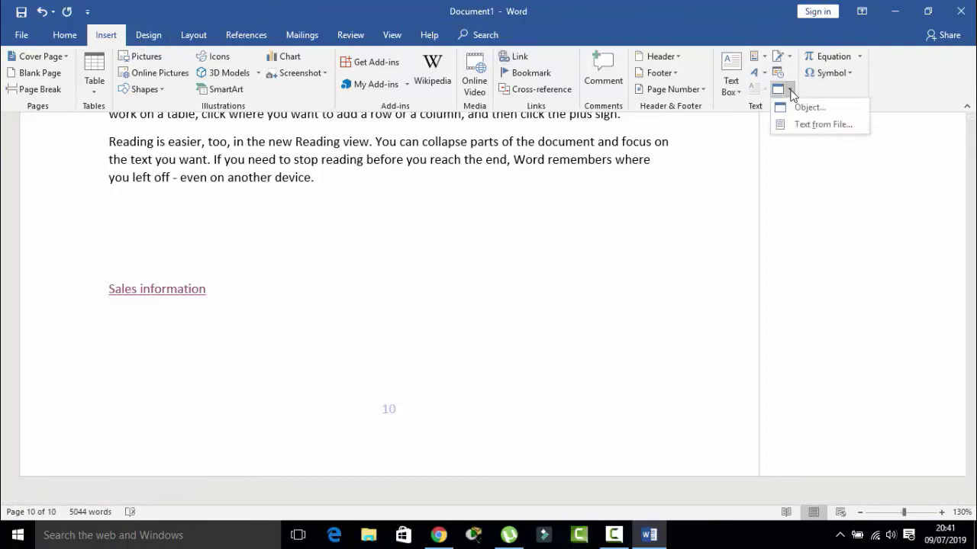
click(799, 125)
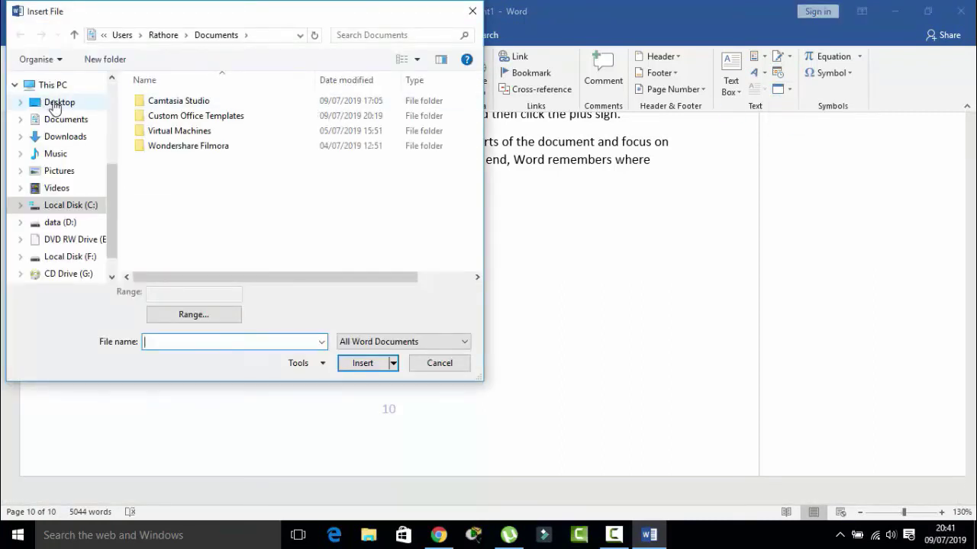
click(58, 101)
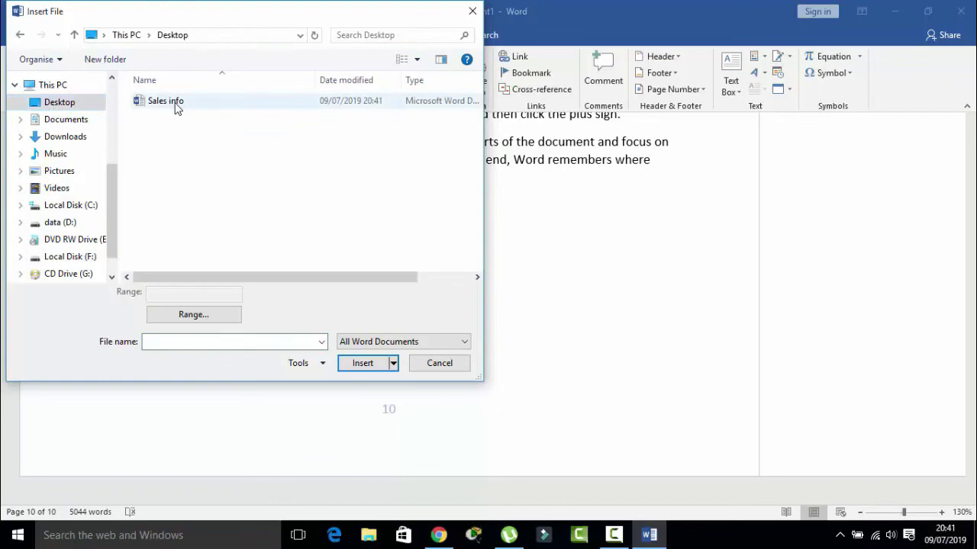
double_click(177, 105)
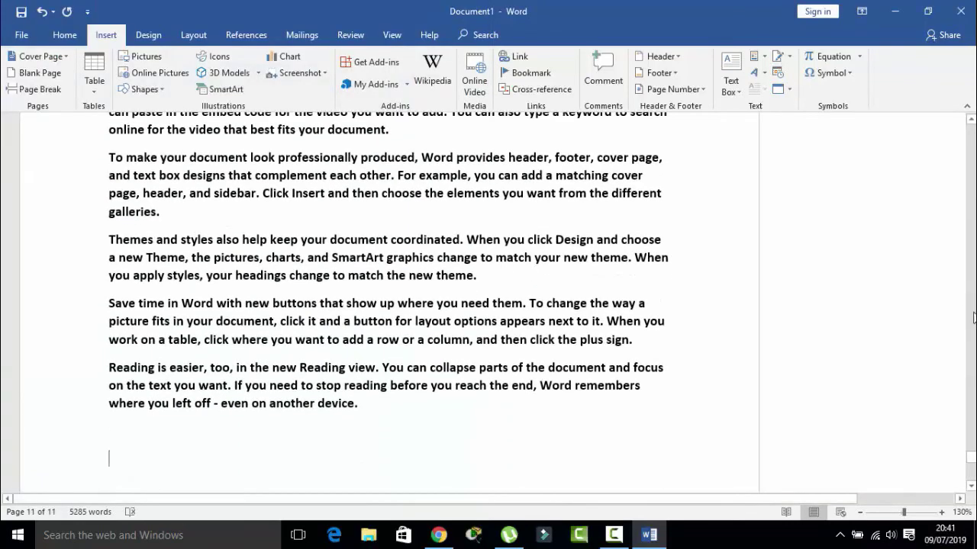
mouse_move(972, 460)
mouse_down()
mouse_move(972, 443)
mouse_move(972, 470)
mouse_up()
click(790, 91)
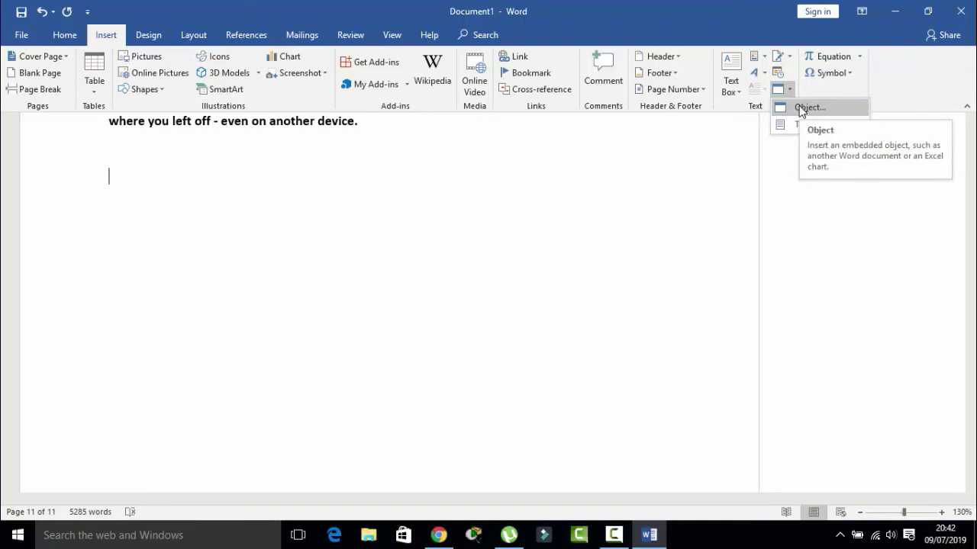
Insert the built-in Binomial Theorem equation
click(645, 173)
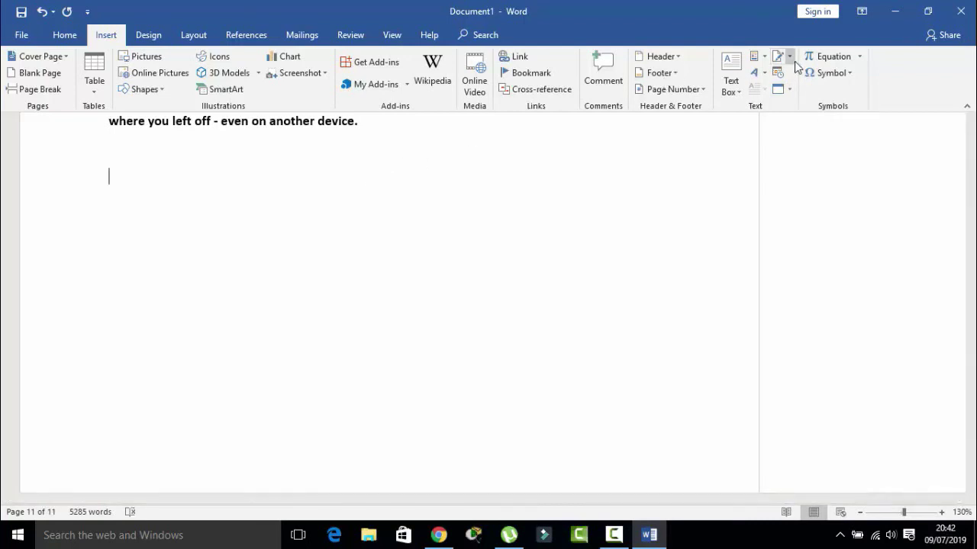
click(860, 58)
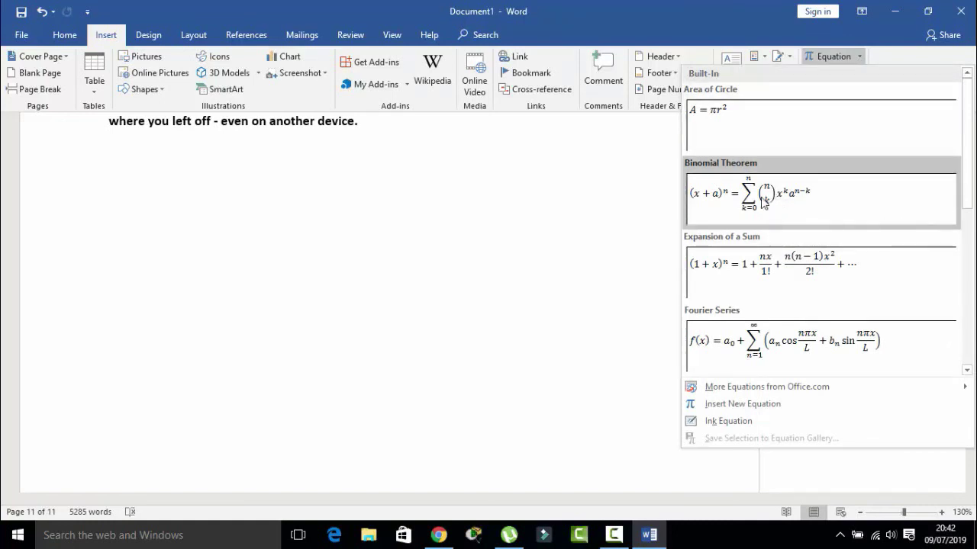
click(763, 220)
Change the (x + a) exponent to 2 and x's exponent to 3, then start a new line below
click(395, 197)
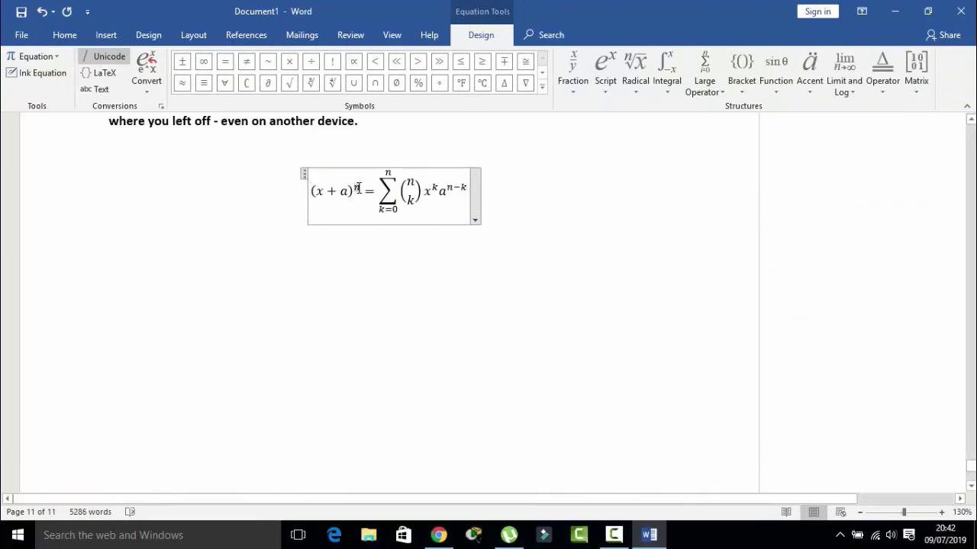
click(358, 188)
key(BackSpace)
text(2)
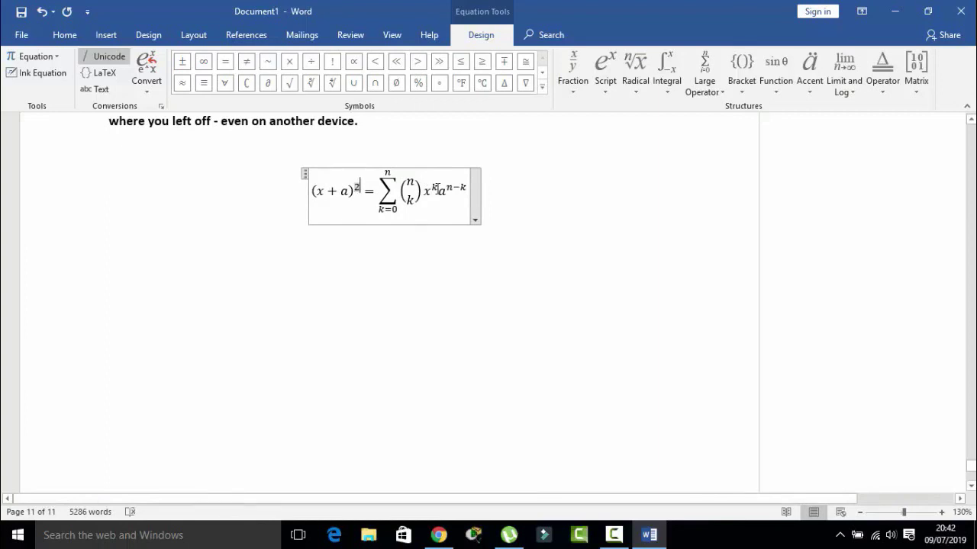
double_click(435, 187)
text(3)
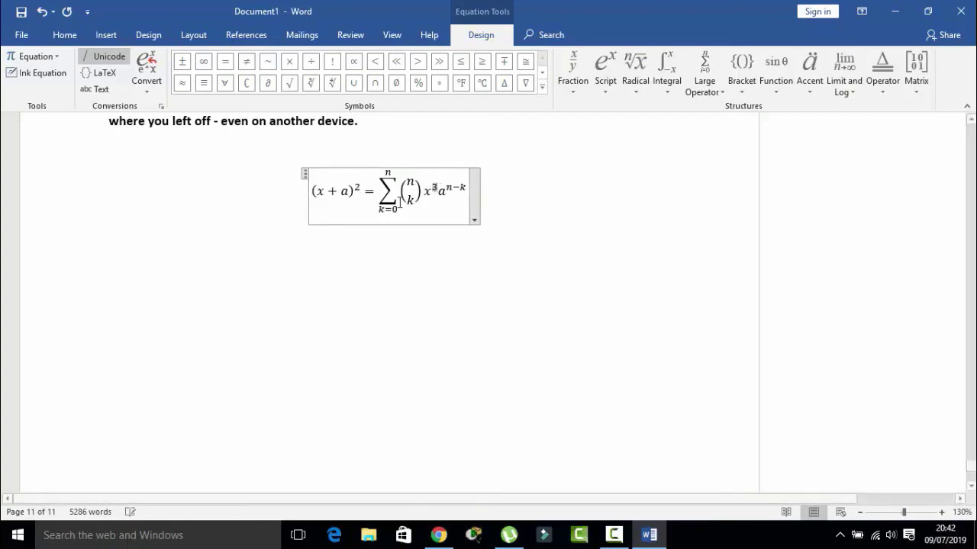
click(103, 37)
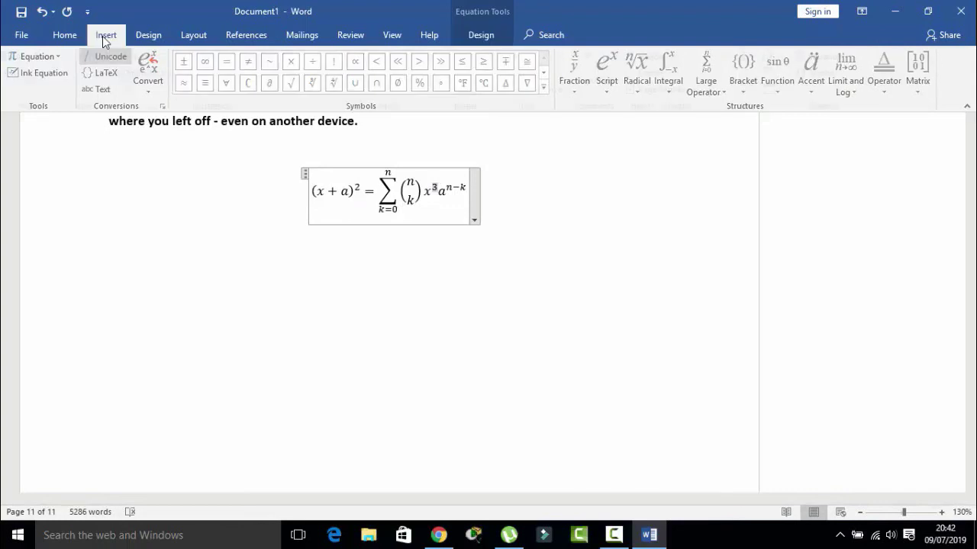
click(484, 210)
key(Return)
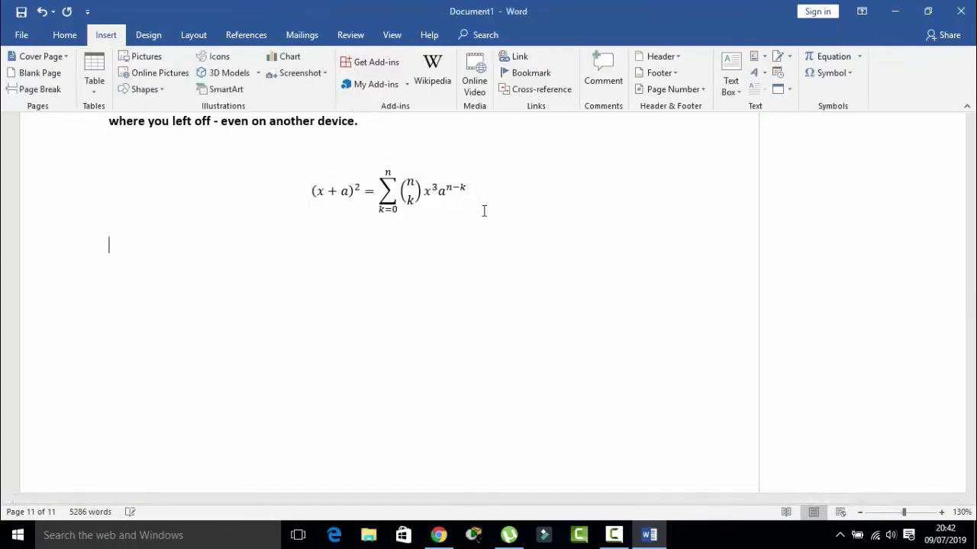
Insert the ∑ sigma symbol from the common symbols list
click(842, 73)
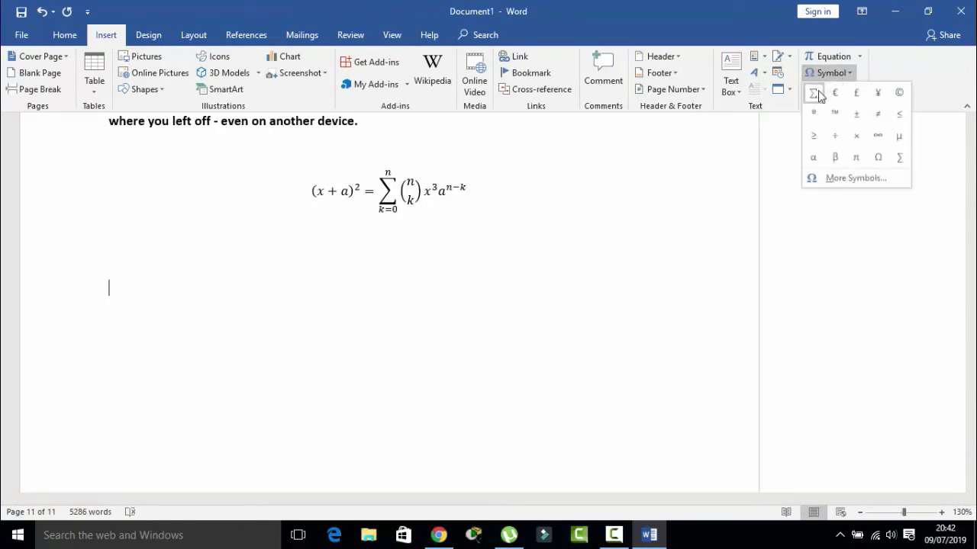
click(900, 158)
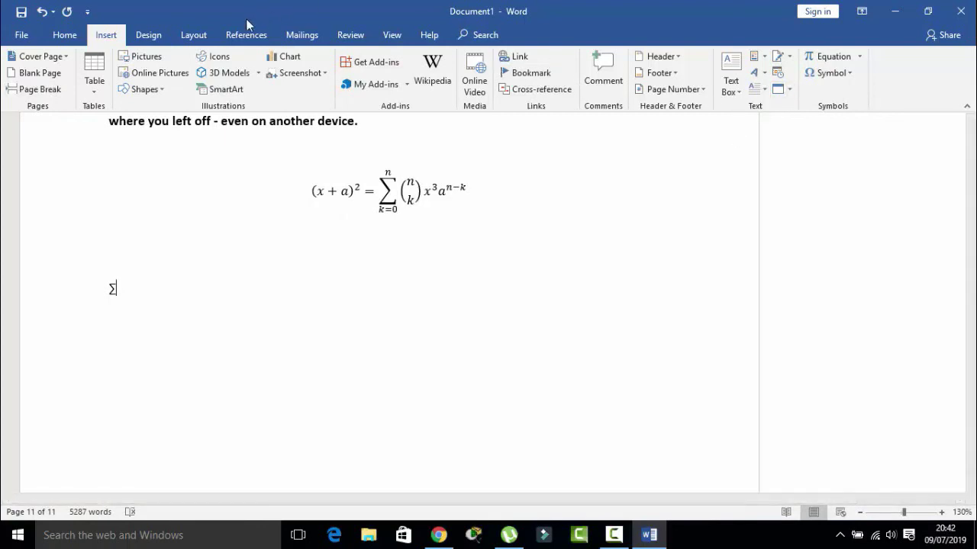
click(147, 35)
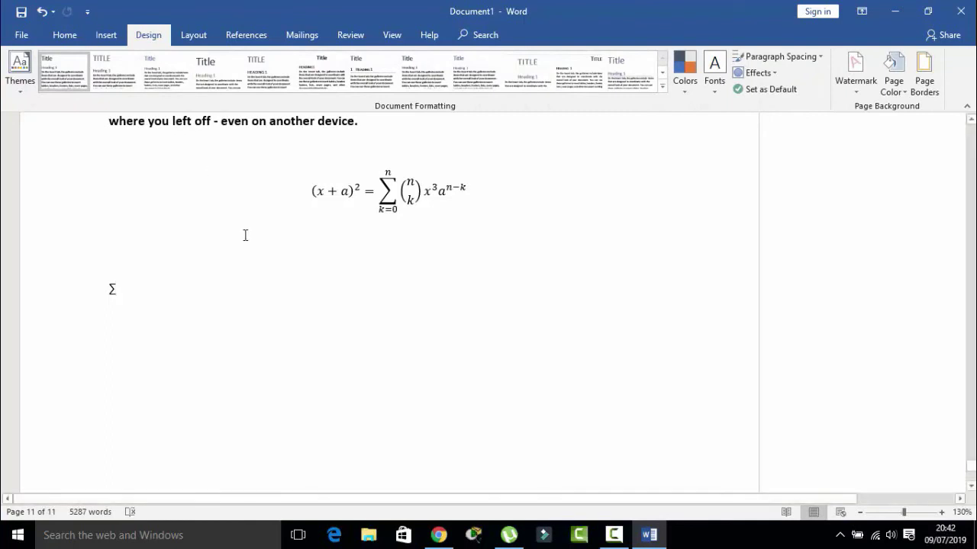